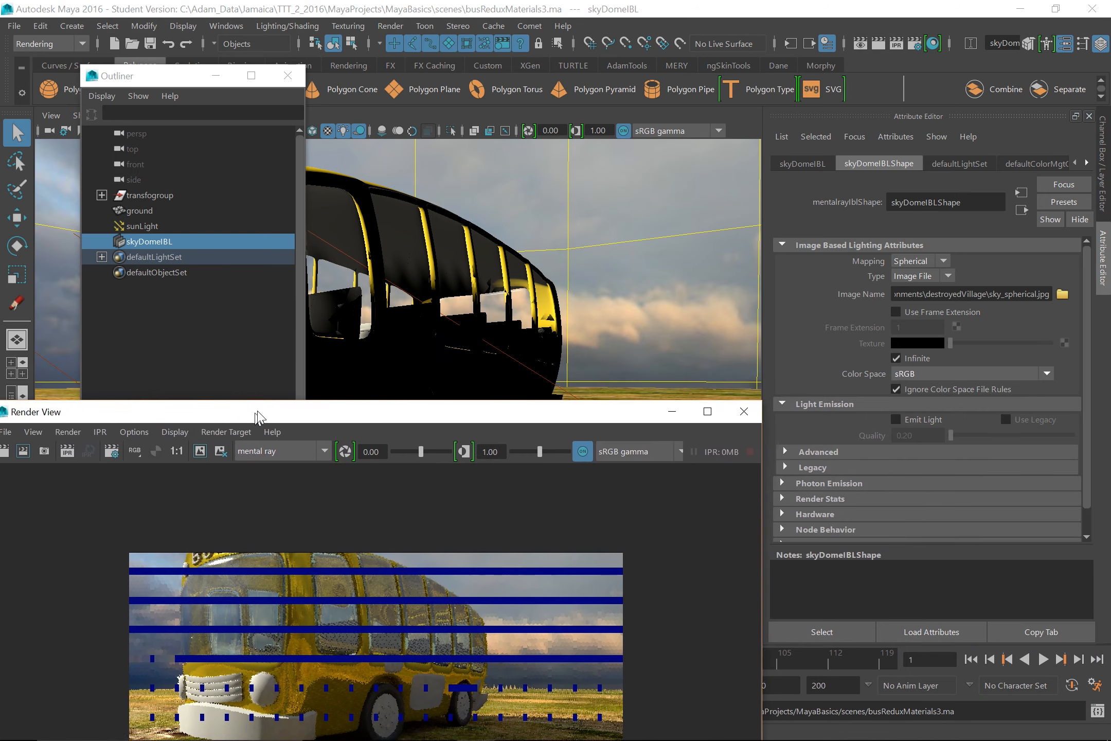
Examine the skyDomeIBL node's attributes, including the Advanced, Legacy and Photon Emission sections, colour management and transform values
click(688, 408)
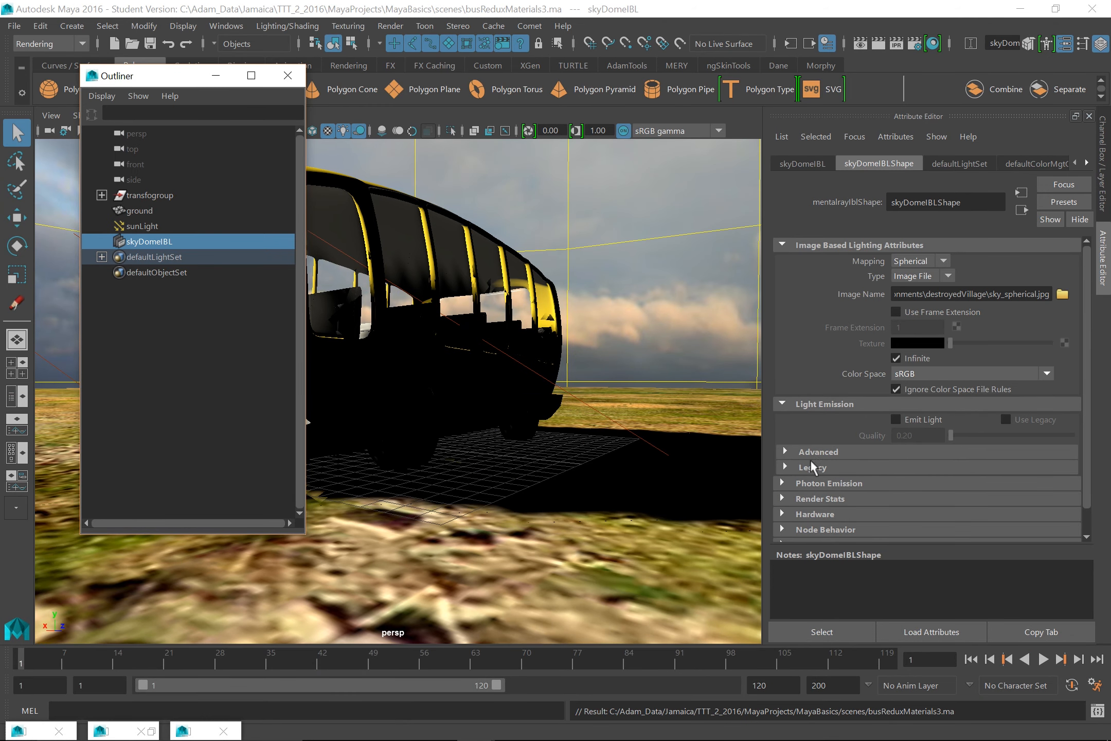
click(820, 452)
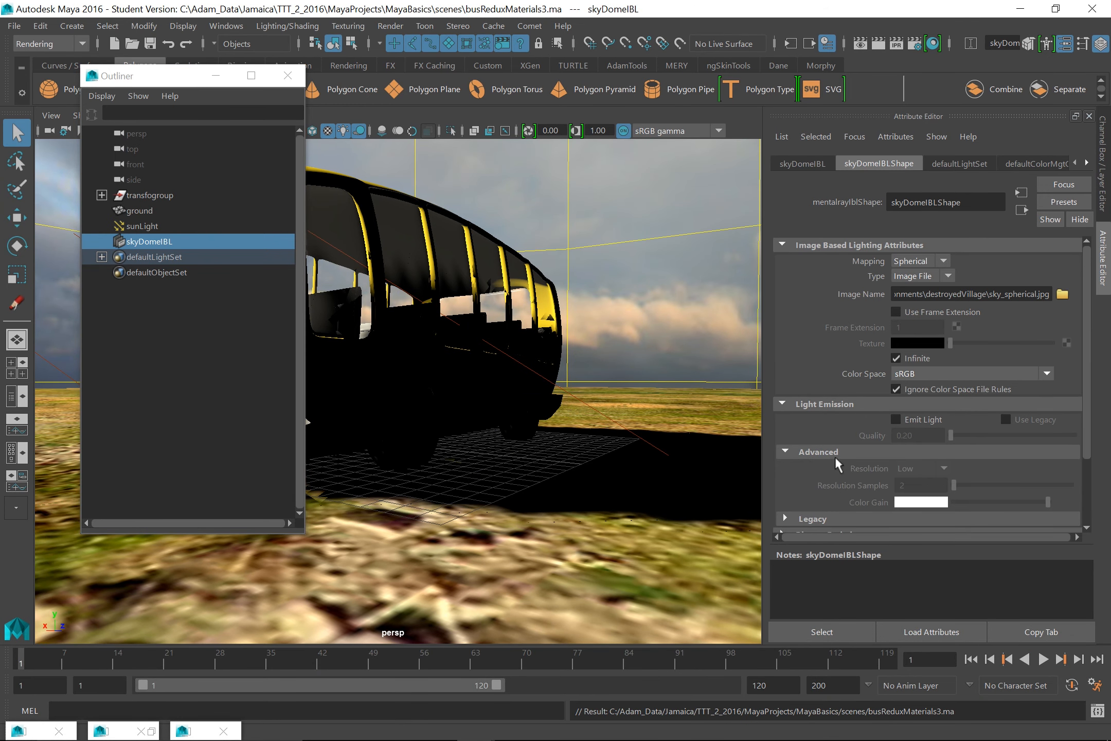
drag(1082, 362, 1087, 418)
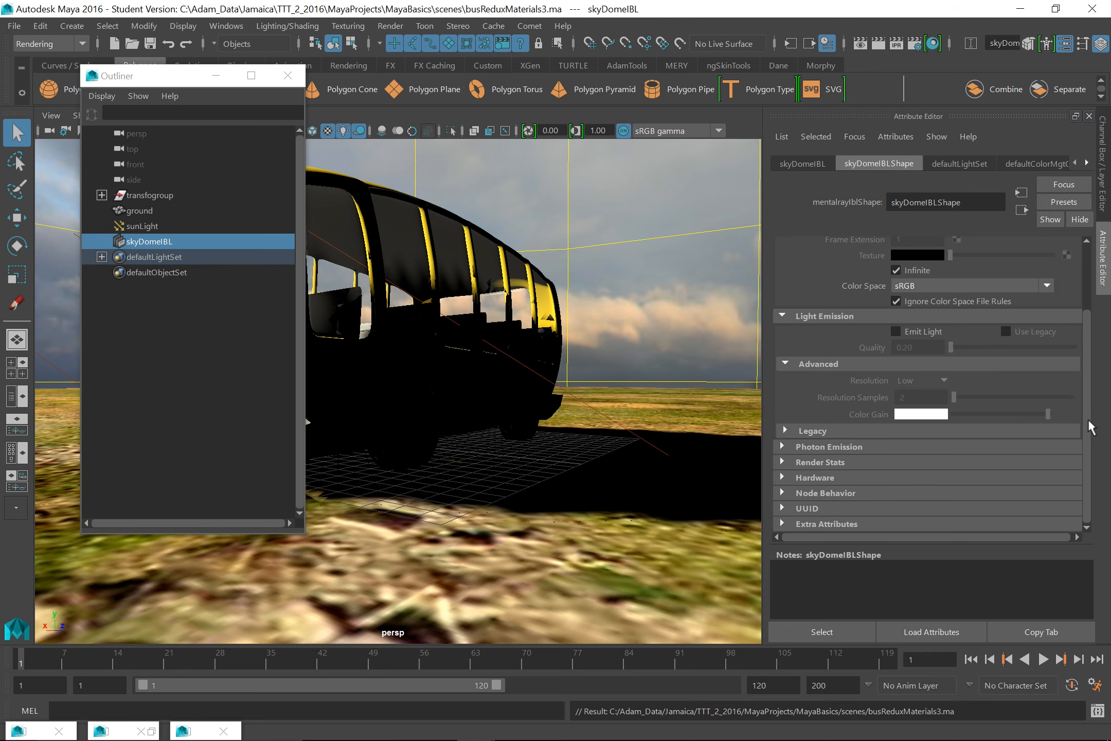
click(795, 432)
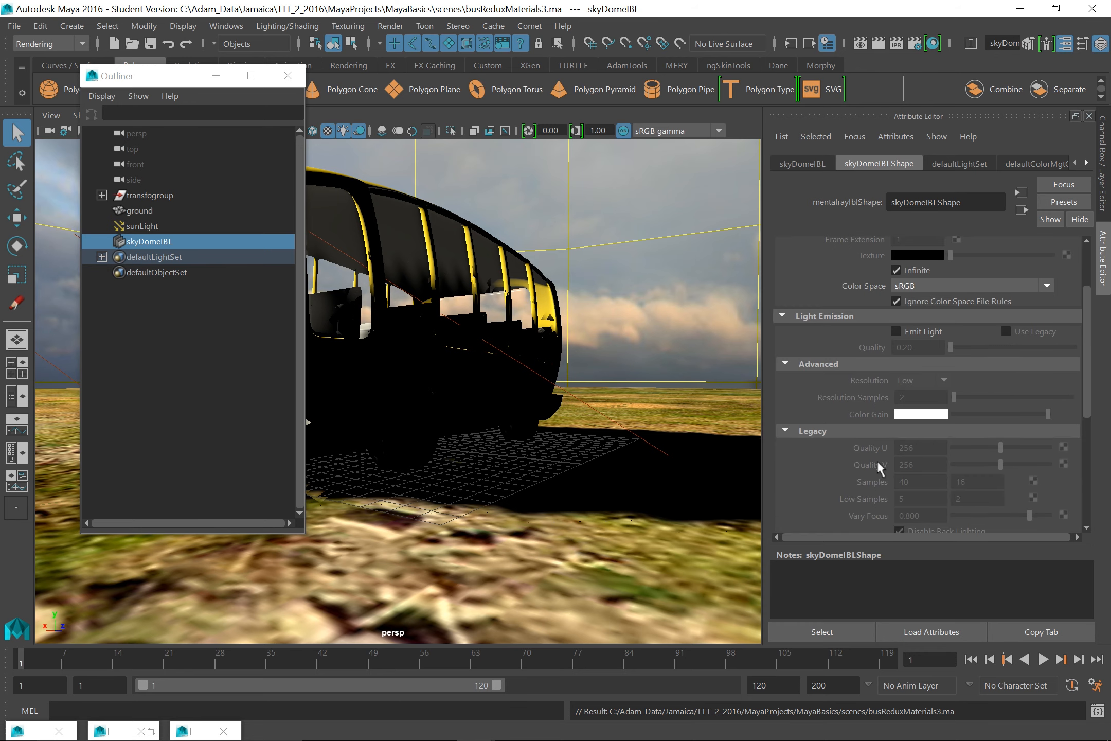
drag(1082, 376, 1087, 480)
click(821, 470)
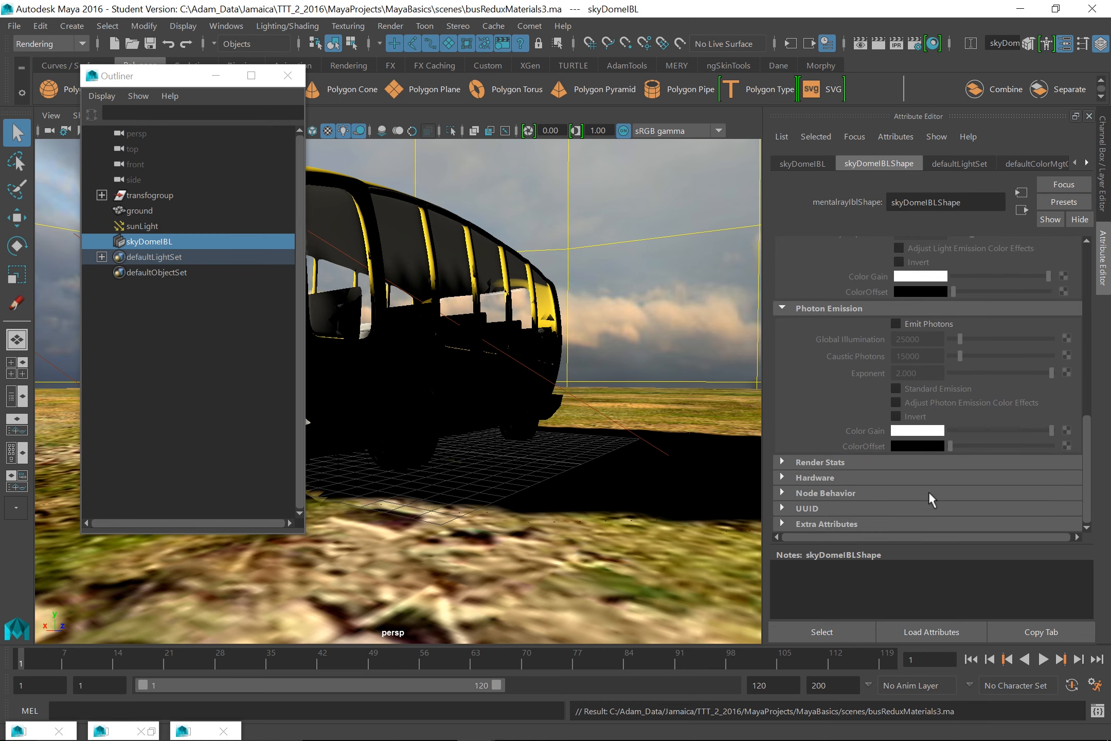
drag(1087, 425, 1069, 257)
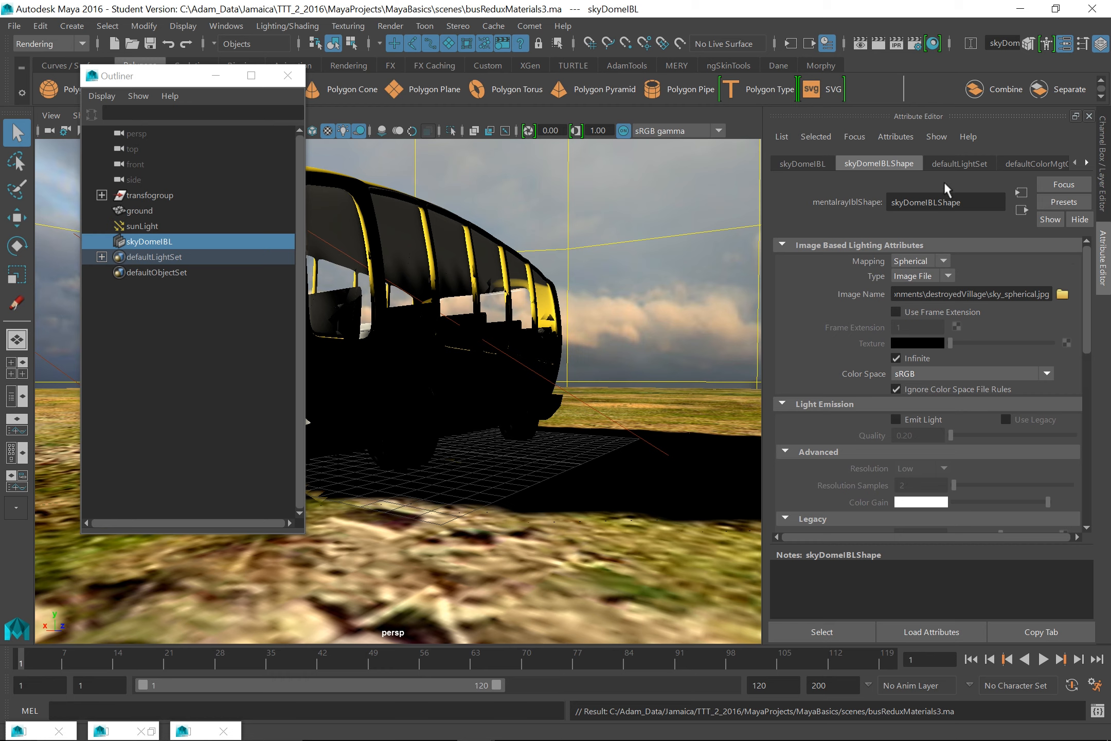
click(949, 164)
click(1022, 163)
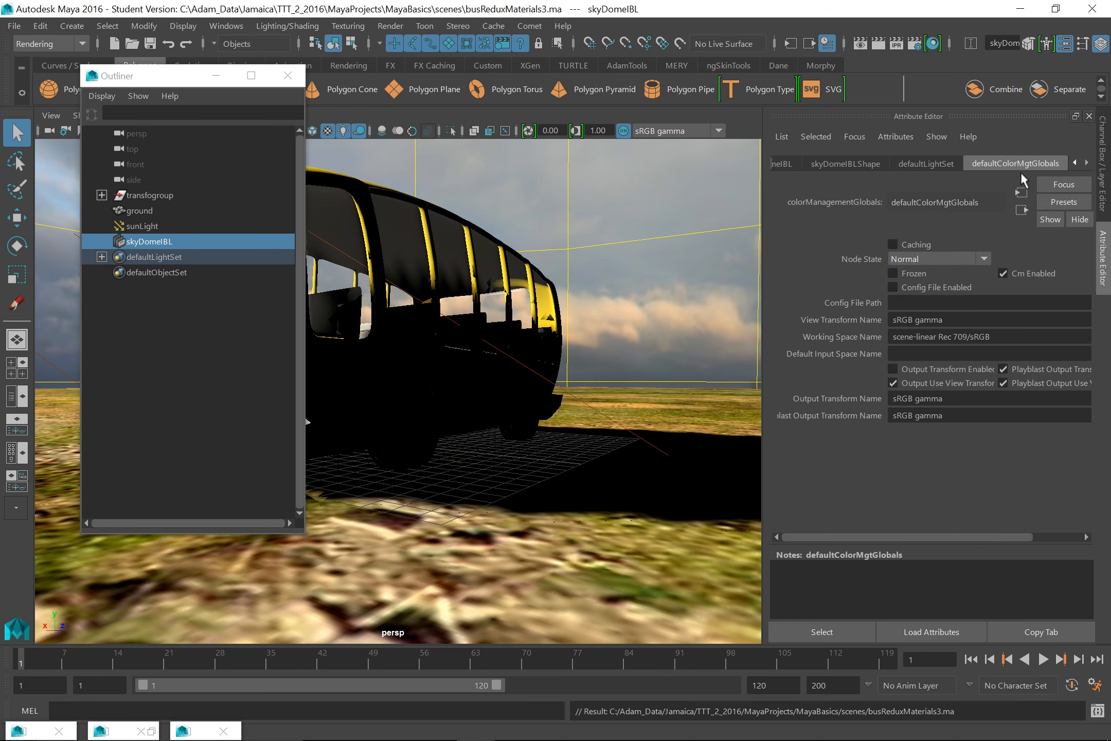
click(787, 164)
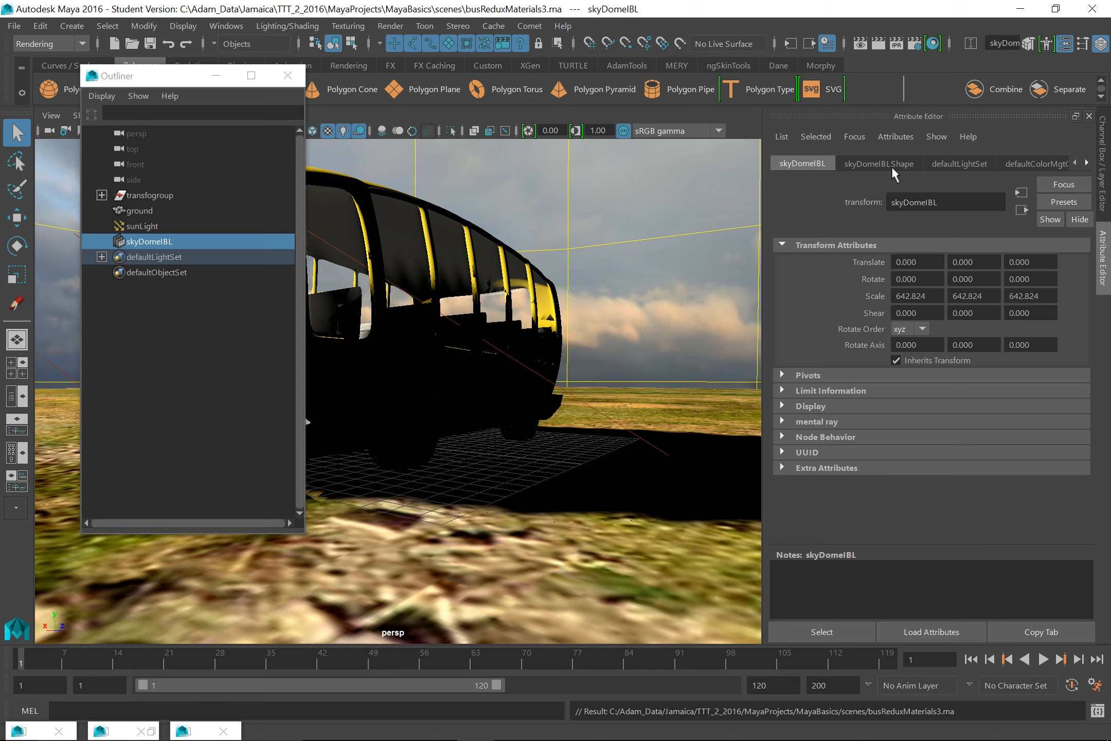
Turn on Emit Light for the skyDomeIBL image-based lighting shape
click(135, 240)
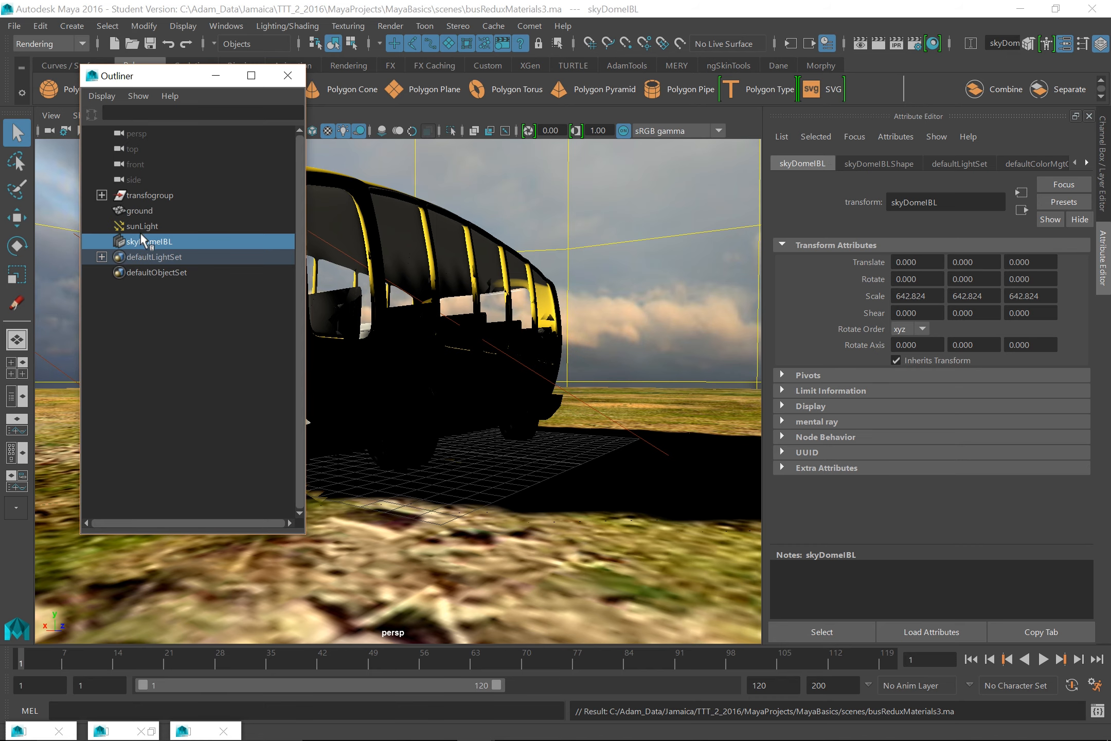
click(887, 163)
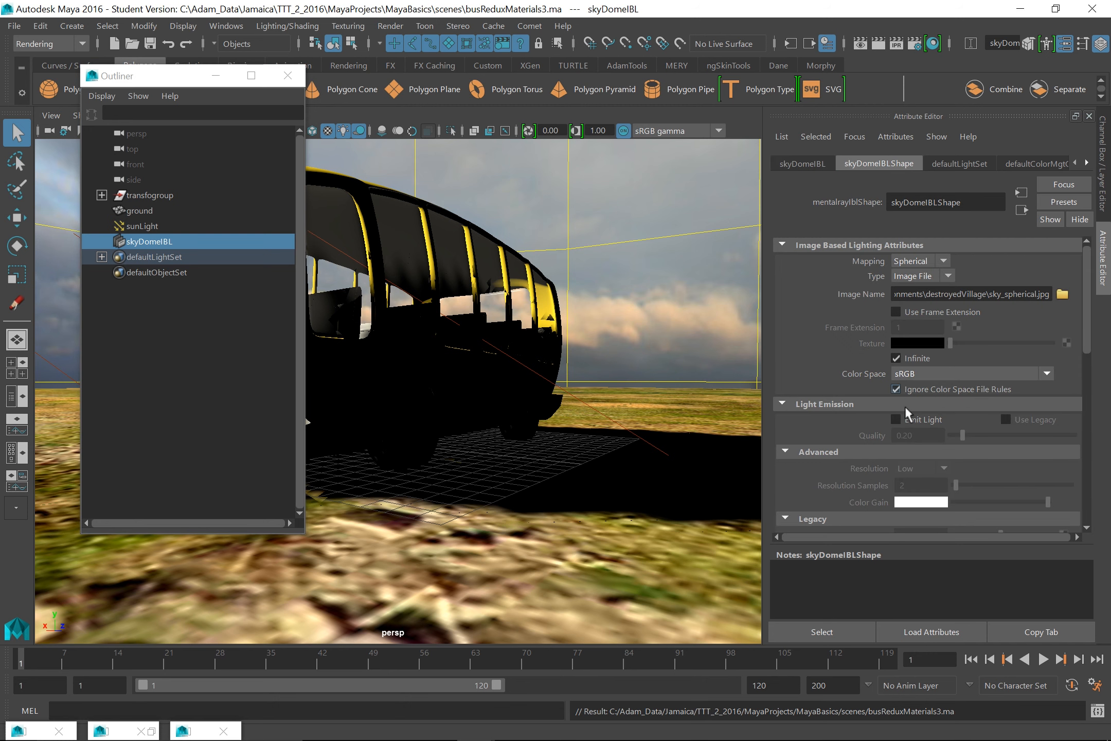
click(898, 418)
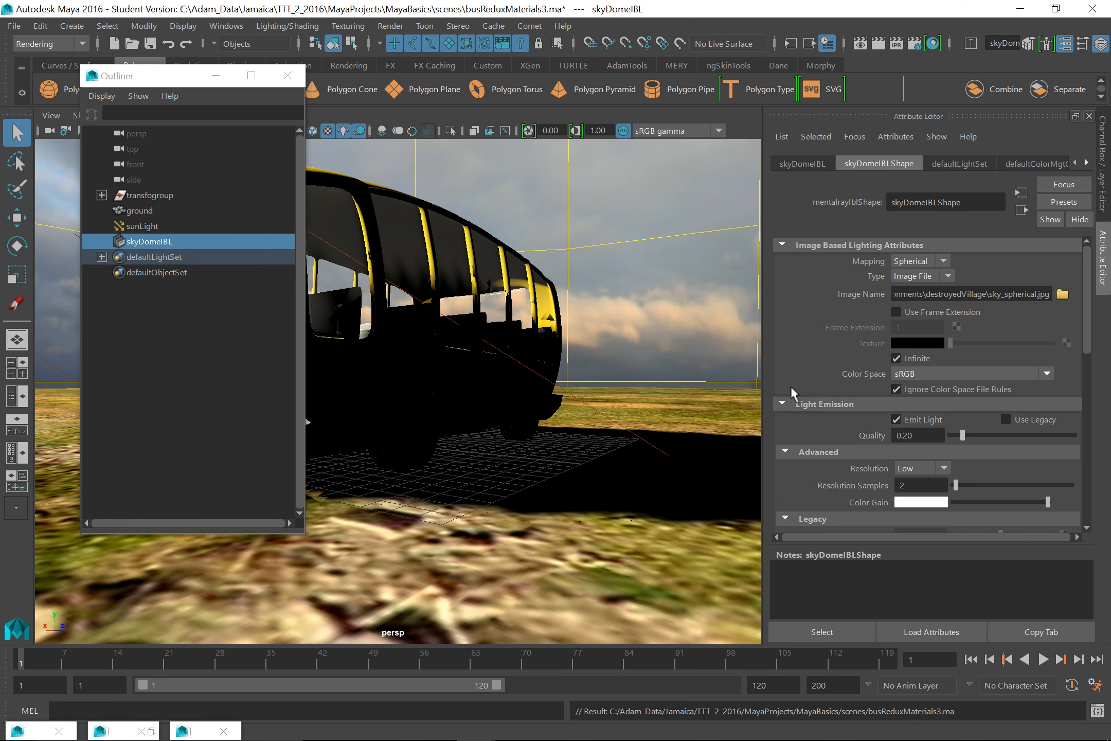
Render the current frame of the bus with mental ray to check the emitted sky light
drag(180, 80, 908, 211)
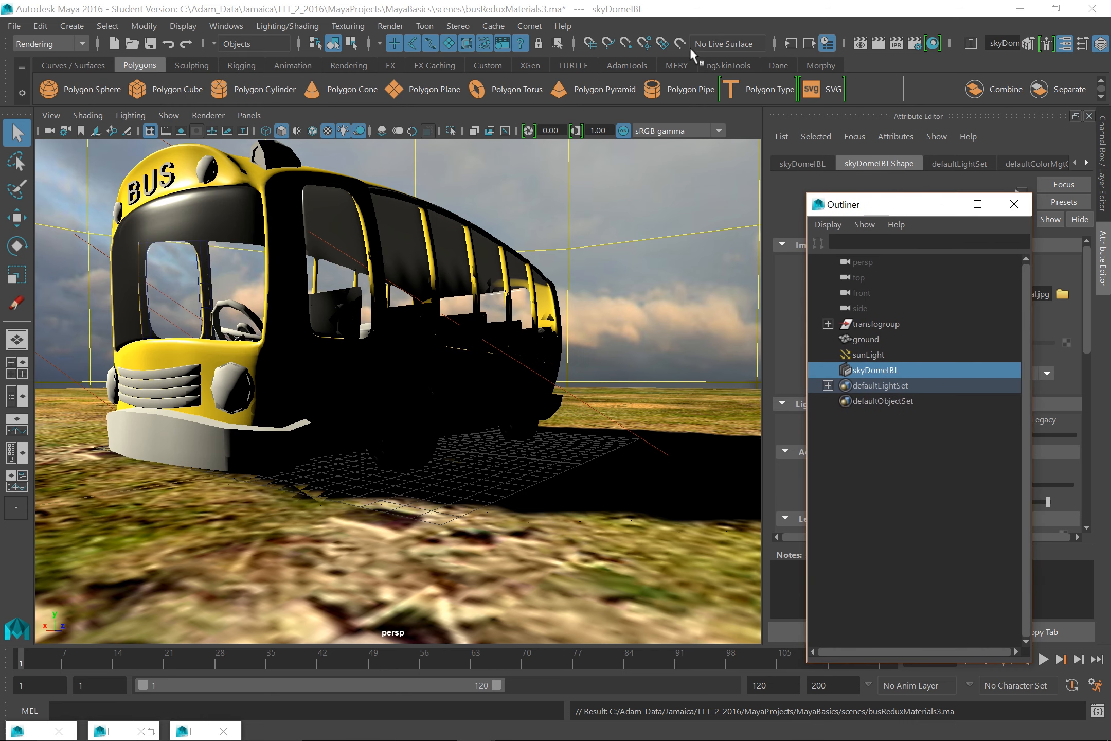
click(879, 44)
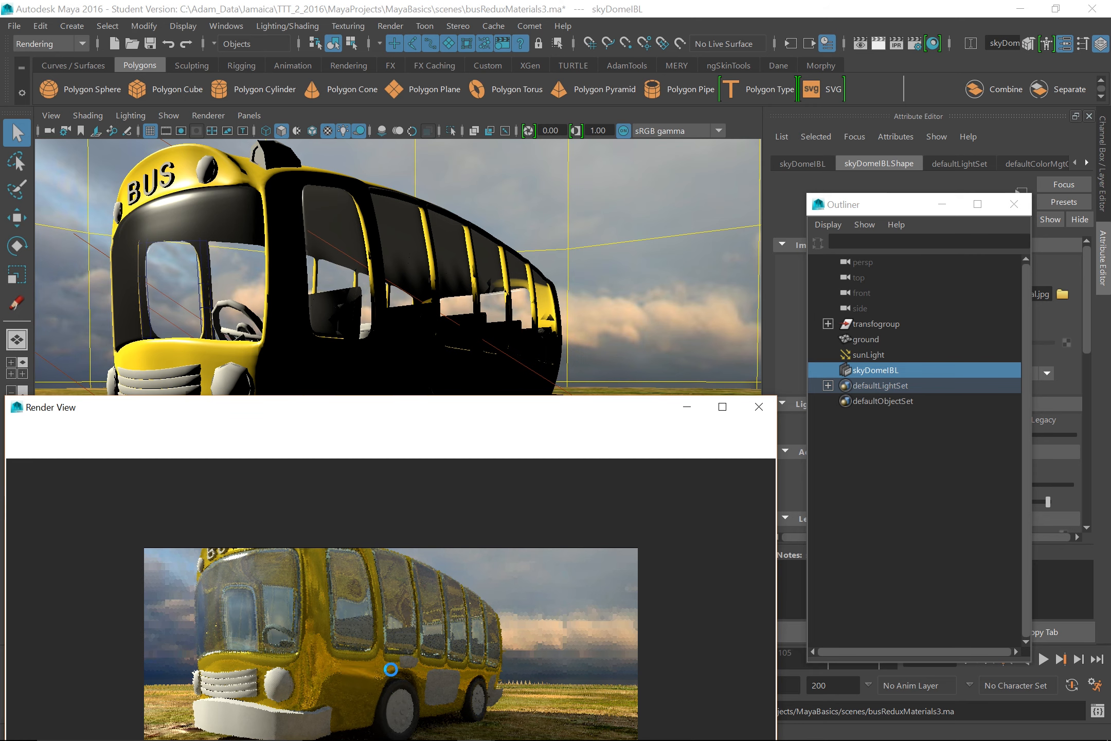
click(684, 411)
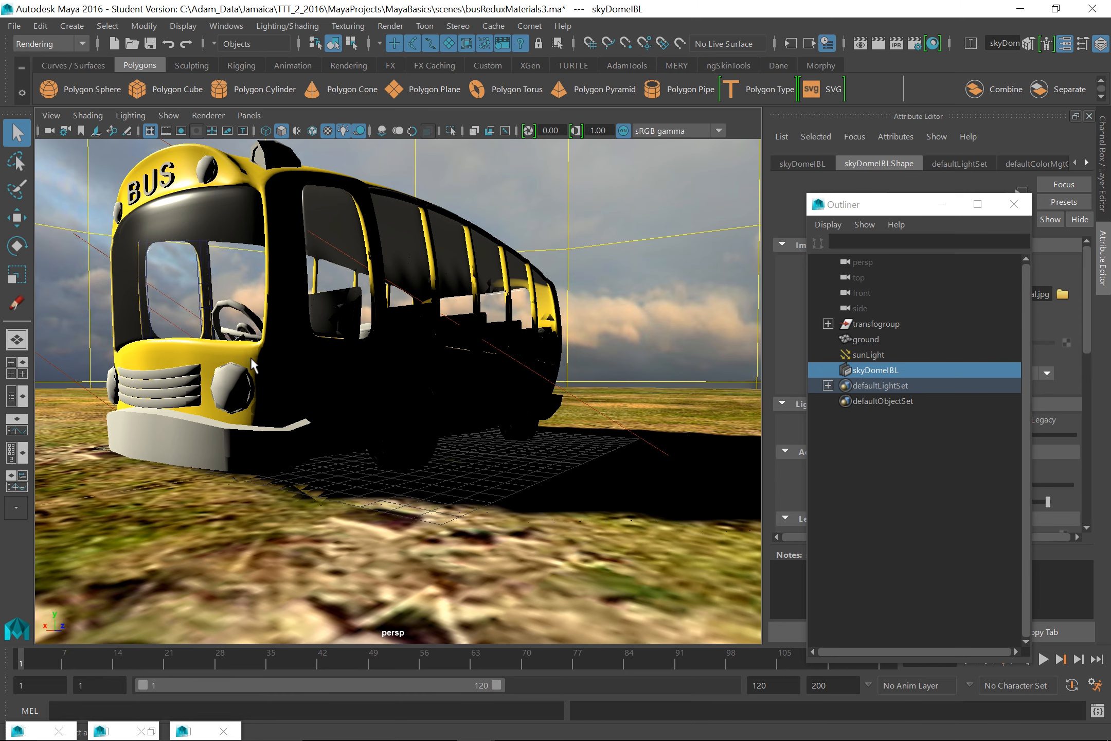
Select the yellow bus frame and turn off its smooth mesh preview
click(278, 392)
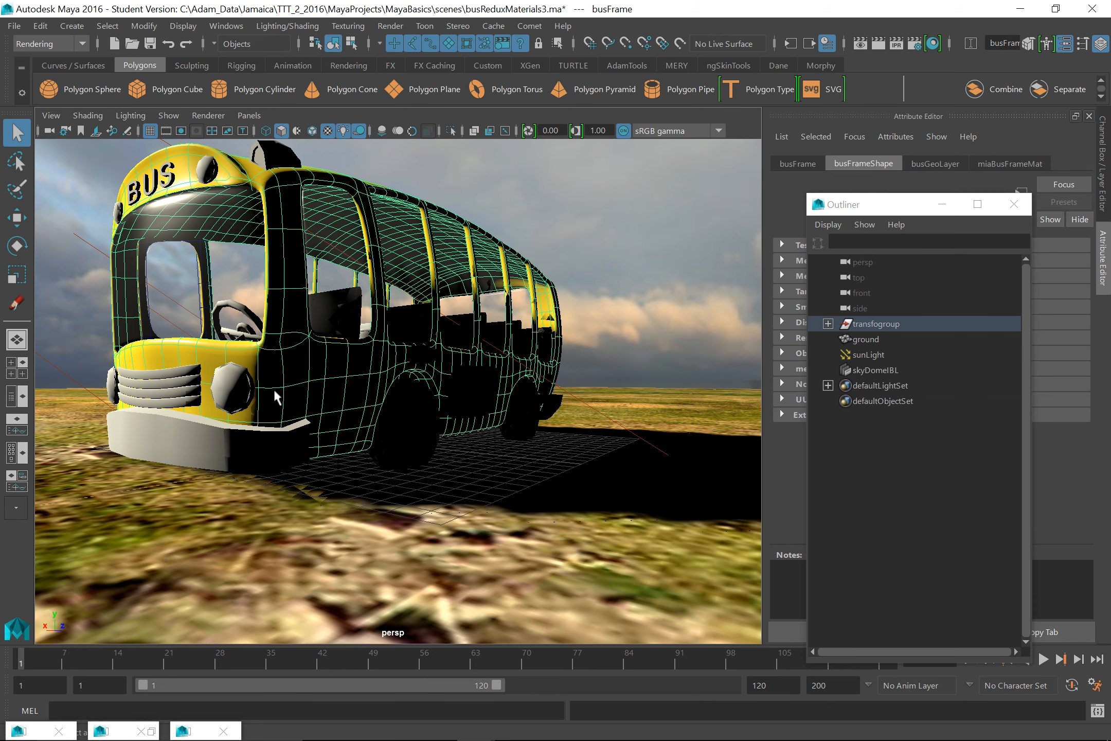
key(1)
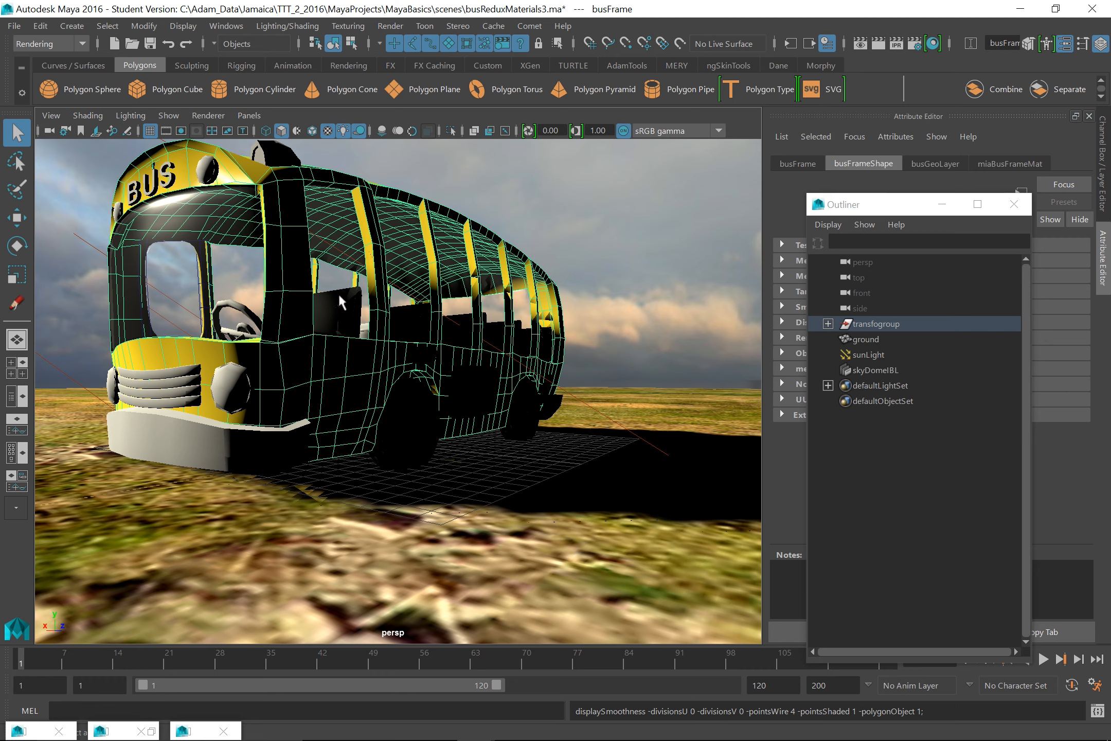
Try displaying the bus with the Legacy Default Viewport renderer and return to Viewport 2.0
click(196, 111)
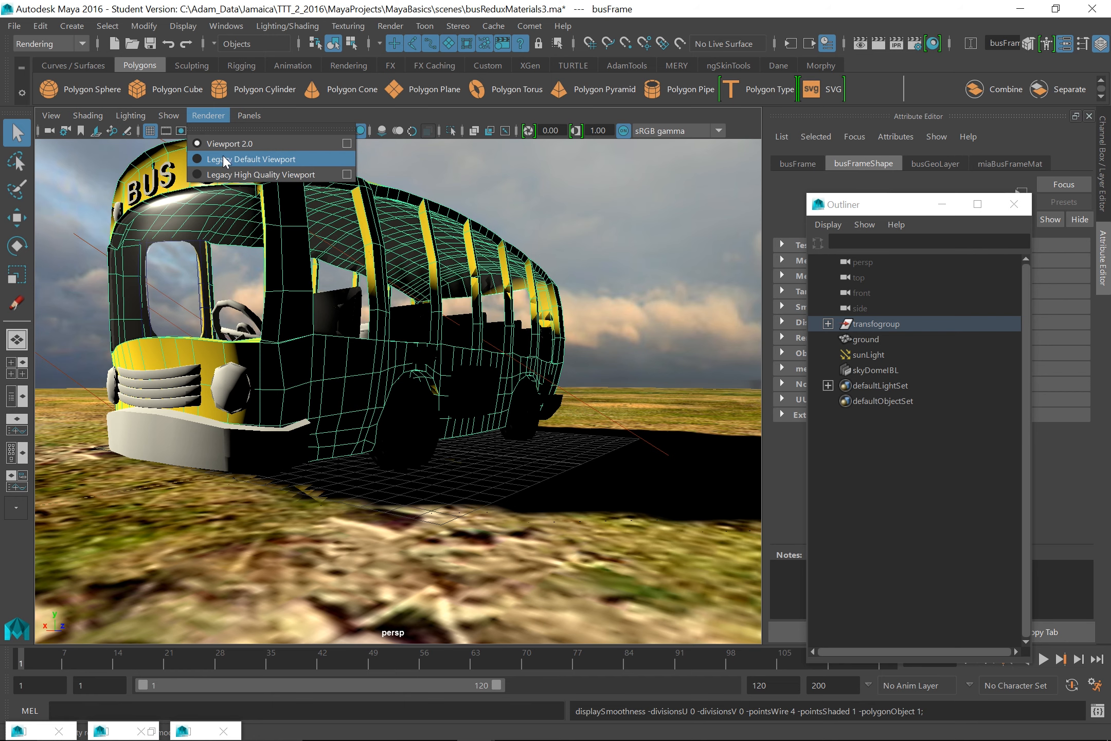
click(224, 159)
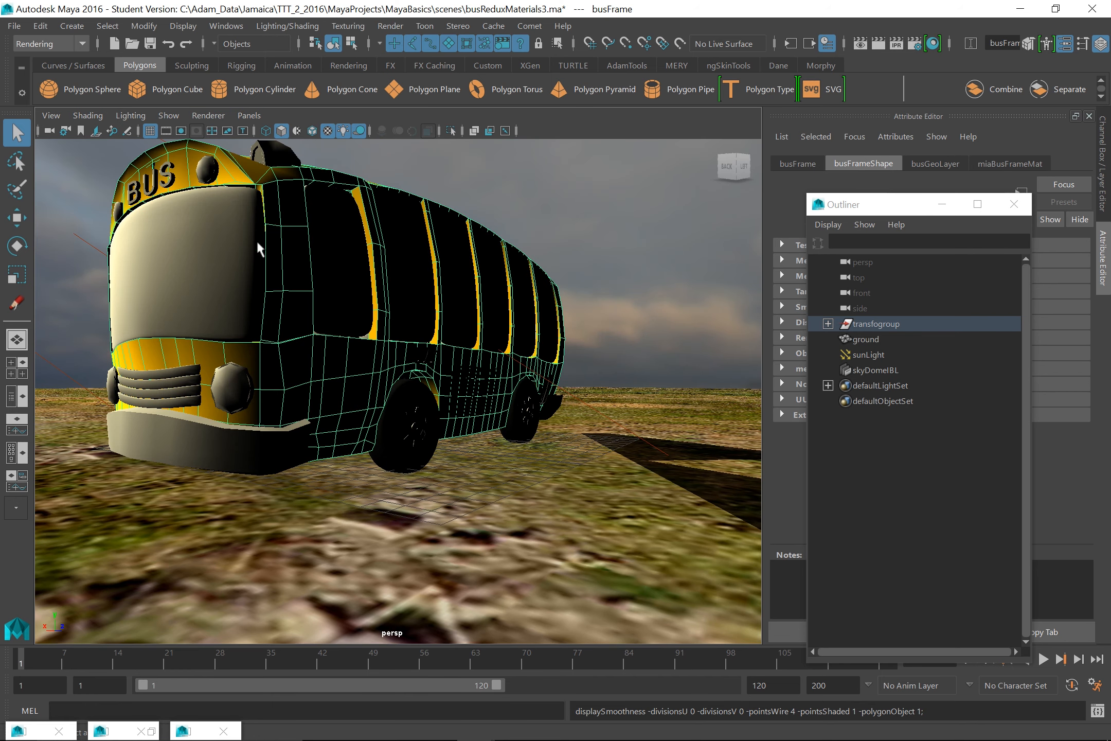
click(209, 115)
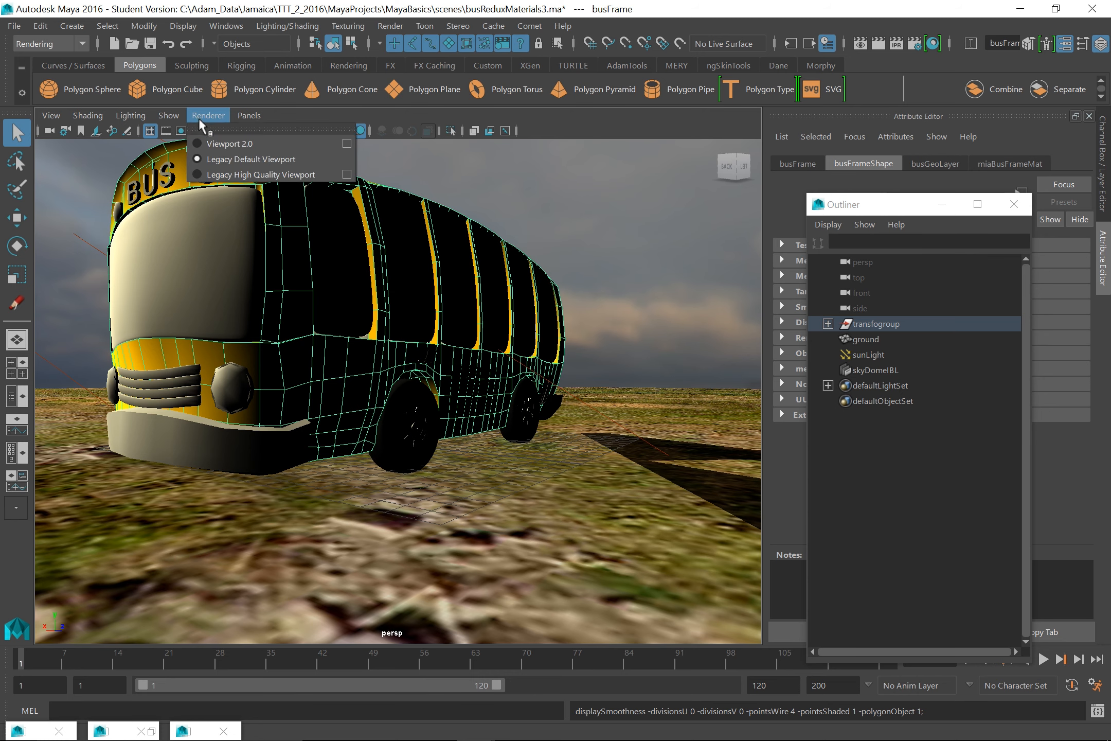
click(222, 142)
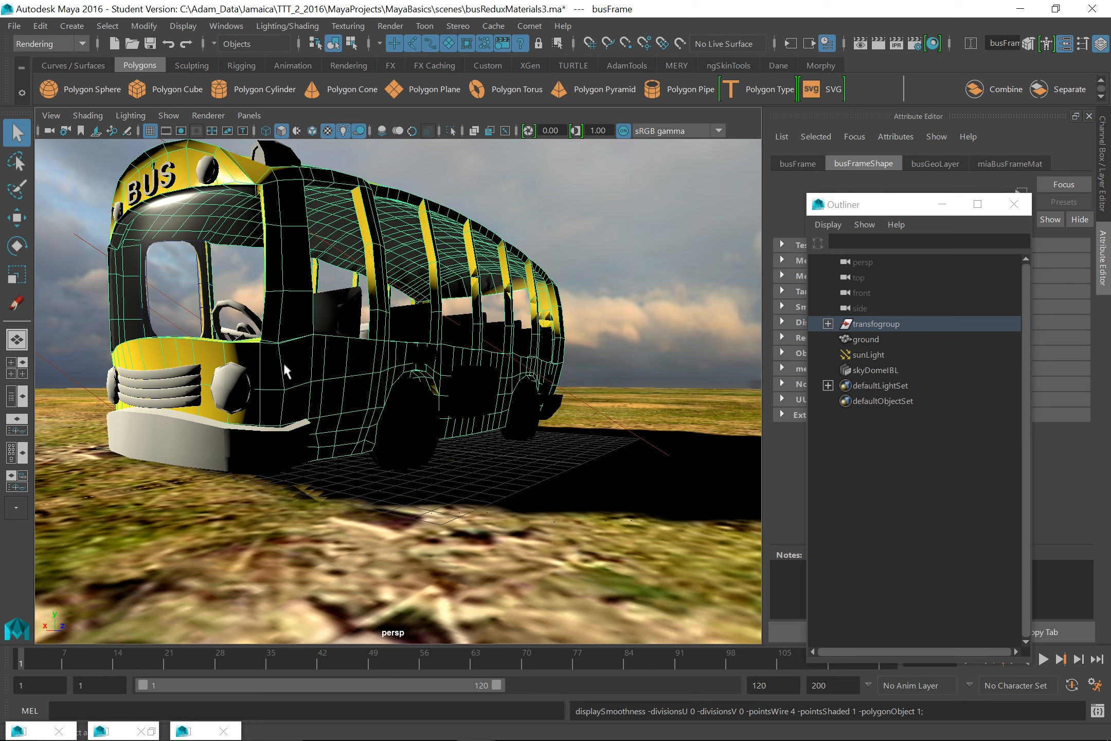
Set the miaBusFrameMat material's reflectivity to 0.606 and glossiness to 0.767
click(1002, 163)
drag(887, 208, 555, 453)
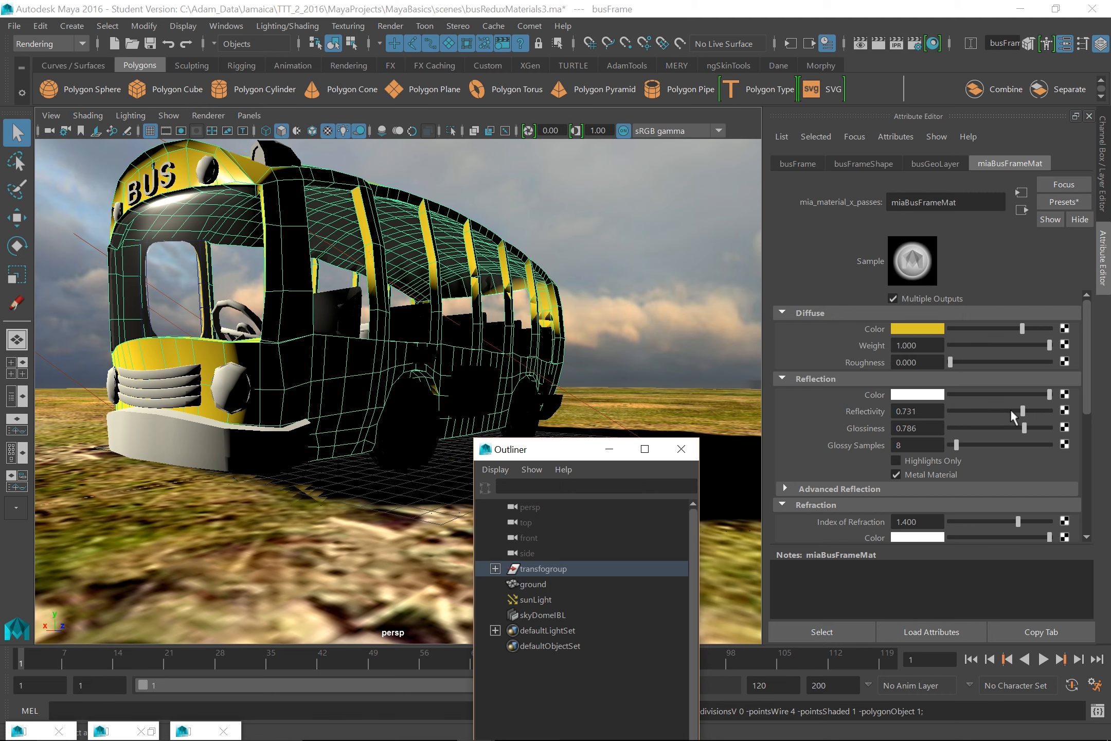
drag(1022, 409, 1010, 418)
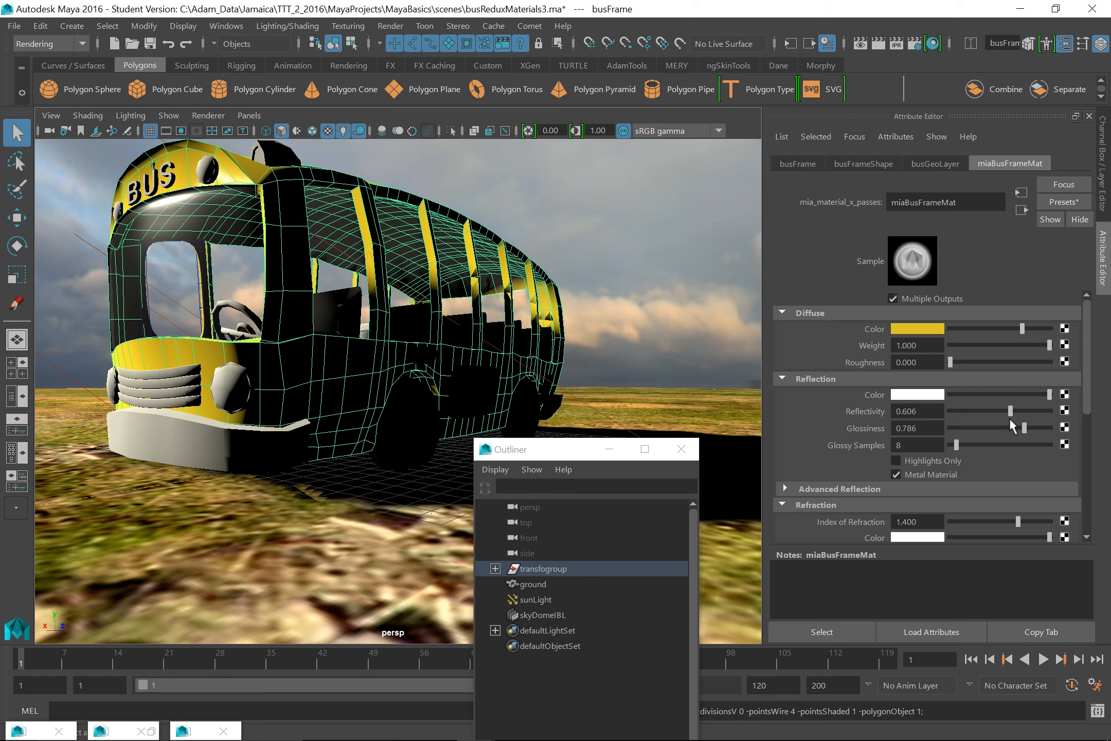
drag(575, 451, 593, 396)
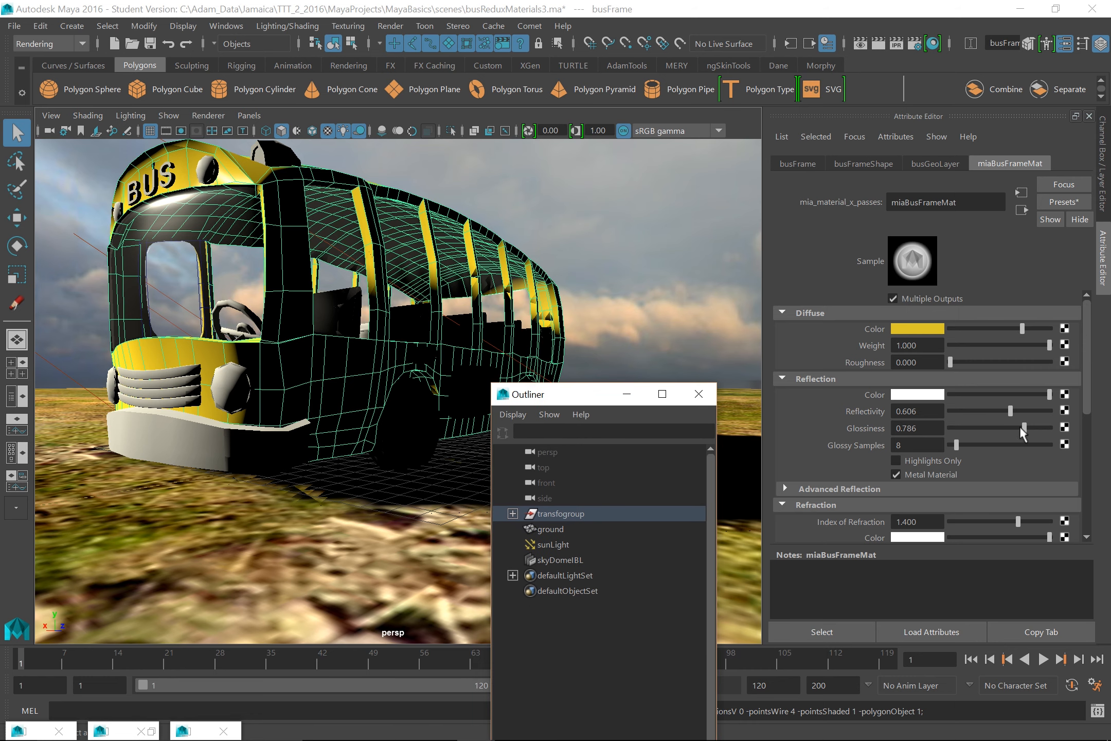
drag(1024, 427, 1022, 429)
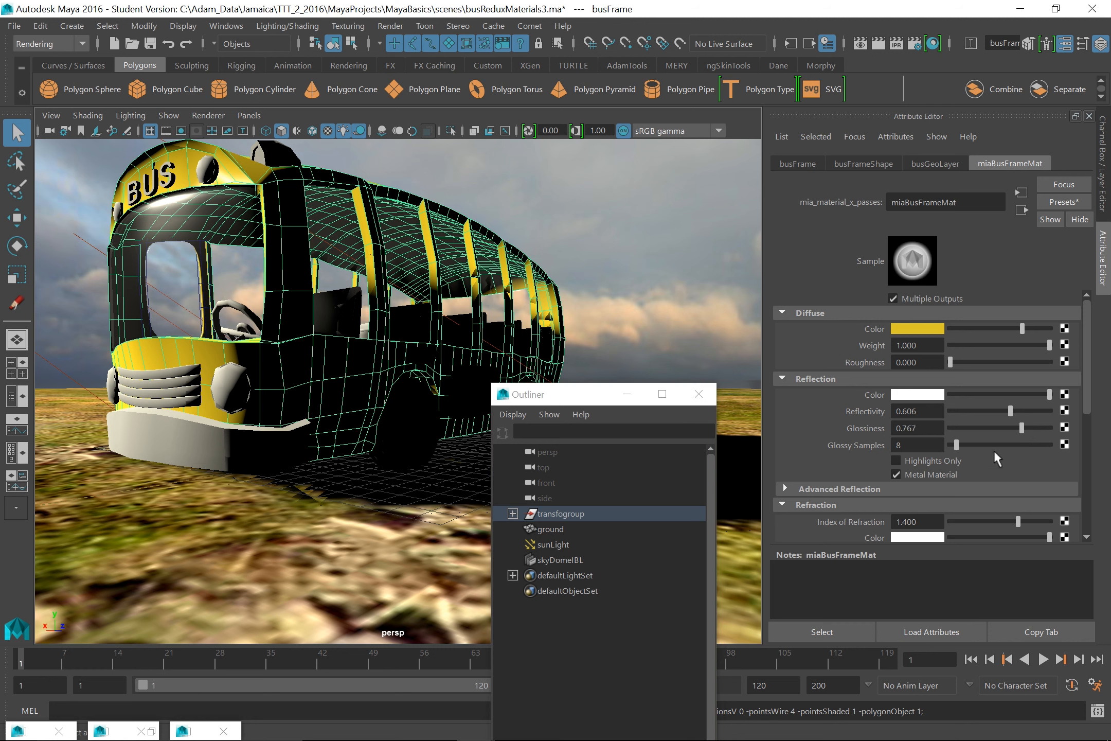
Set the bus frame material's reflection Glossy Samples to 16
double_click(908, 446)
text(16)
key(Return)
drag(596, 399, 696, 323)
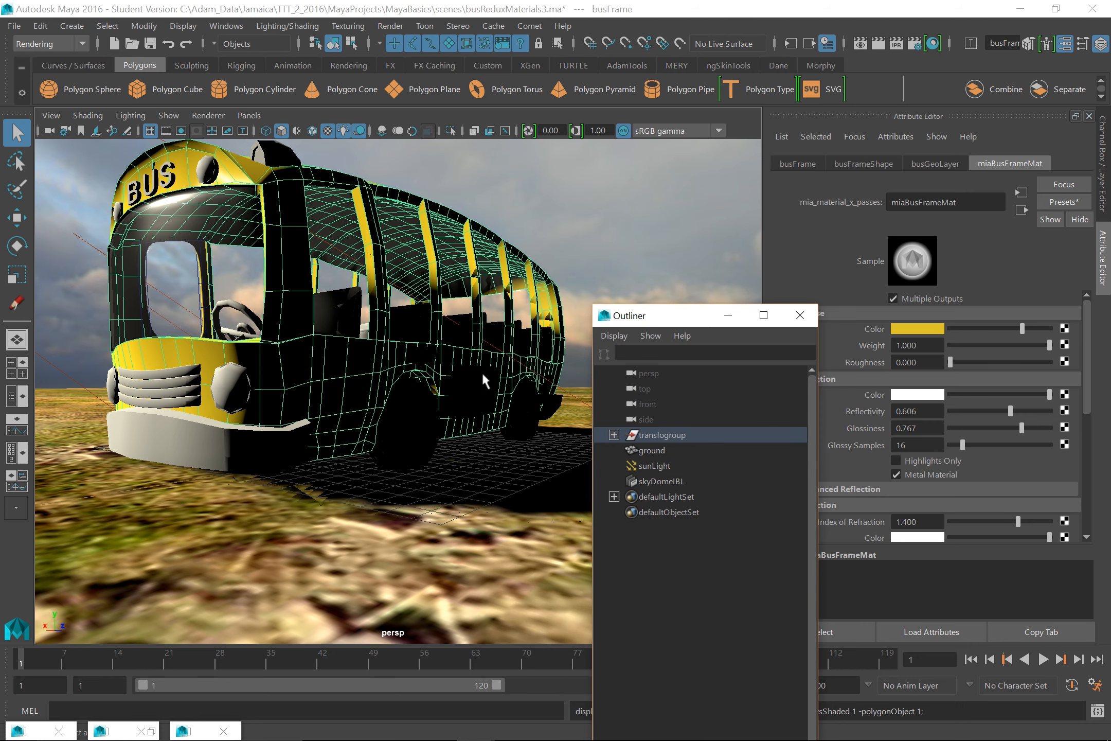
Assign a new mental ray mia_material_x_passes material to the front bumper
click(216, 455)
right_click(221, 446)
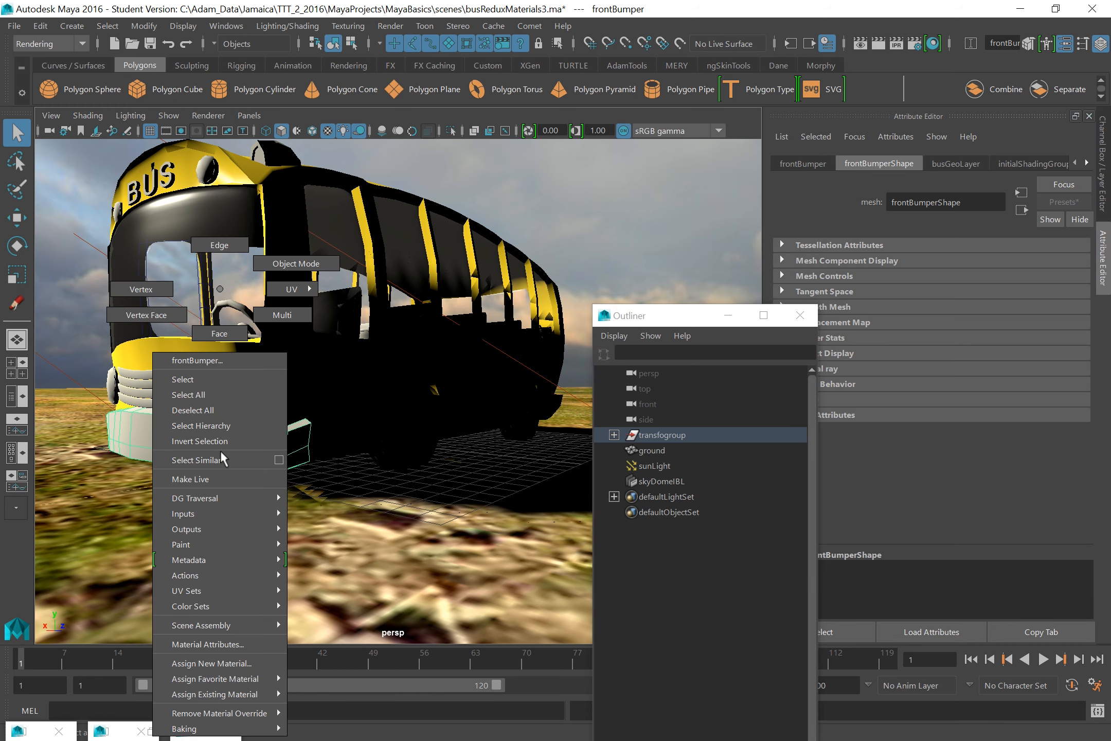
click(252, 666)
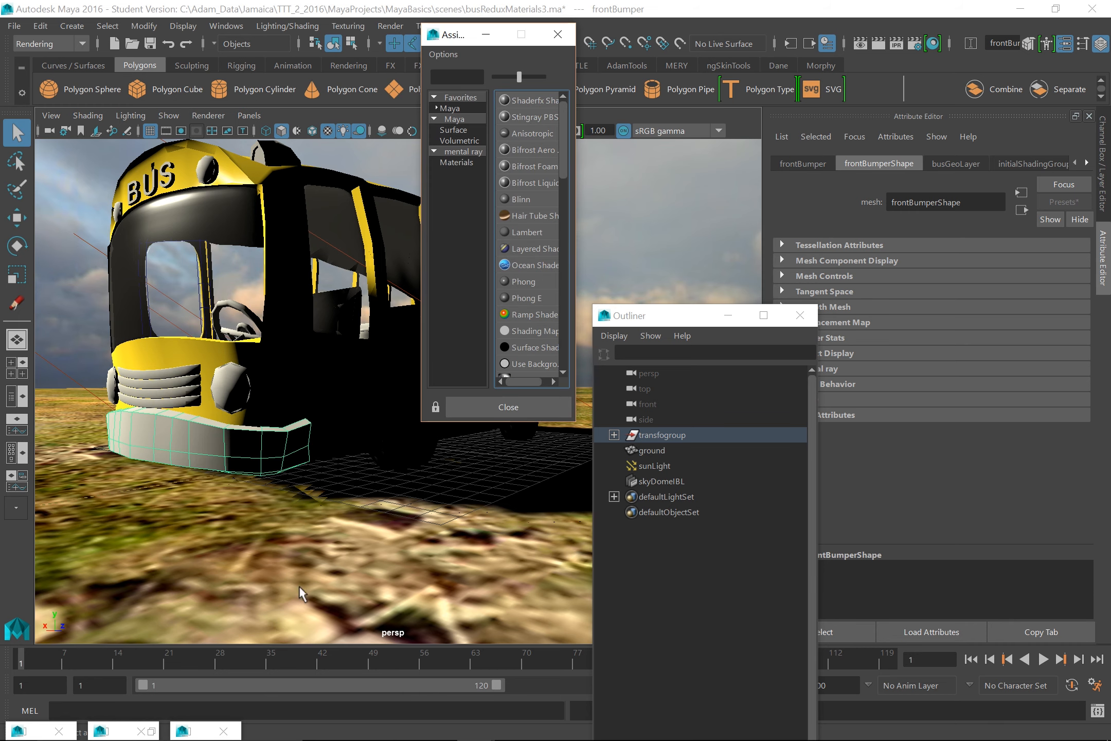
click(458, 163)
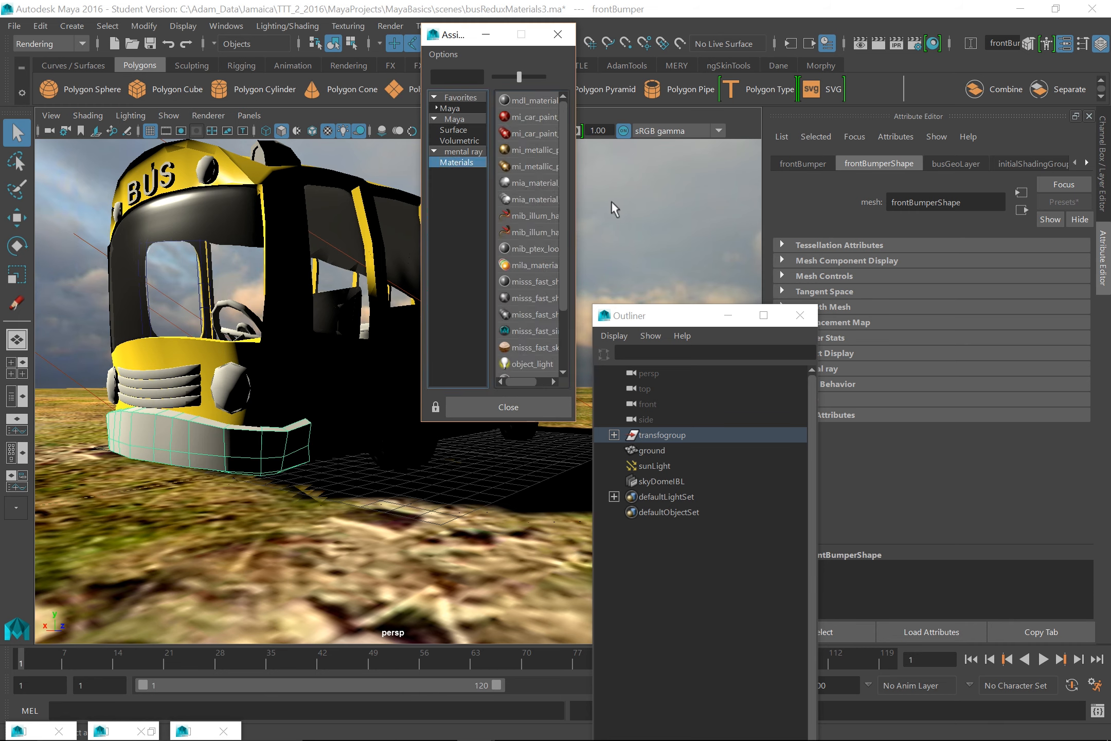
drag(575, 202, 700, 216)
click(571, 199)
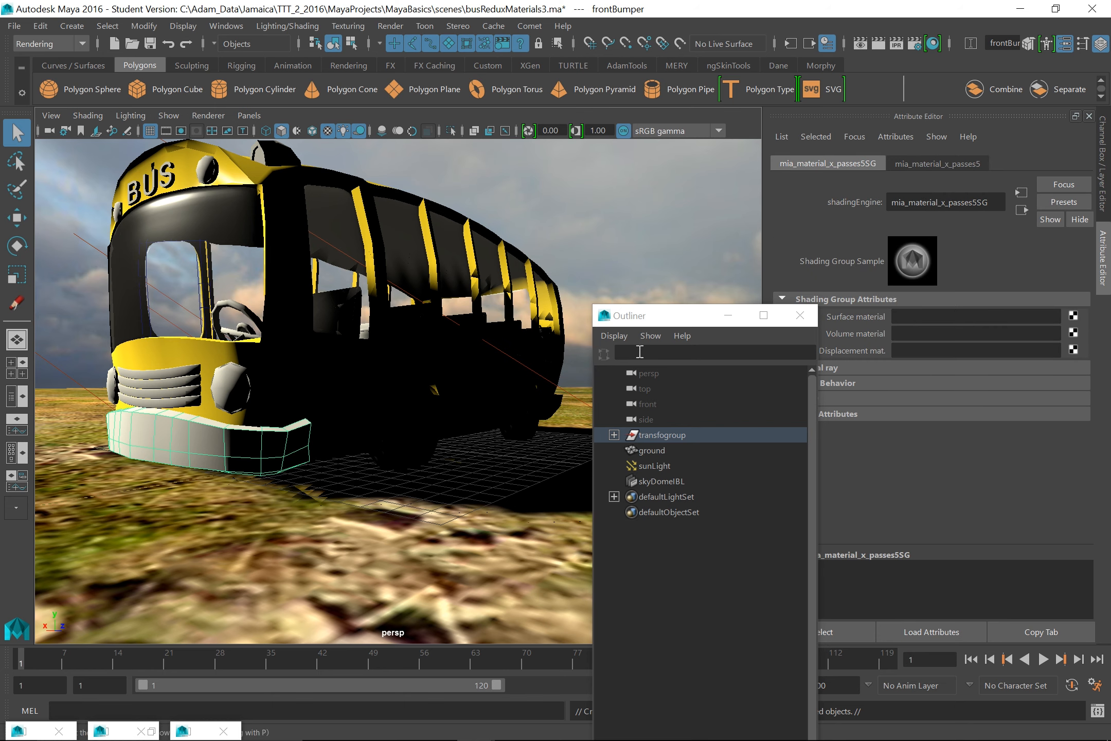
Rename the front bumper's new material to mia_BumperMat
drag(656, 319, 595, 278)
click(909, 164)
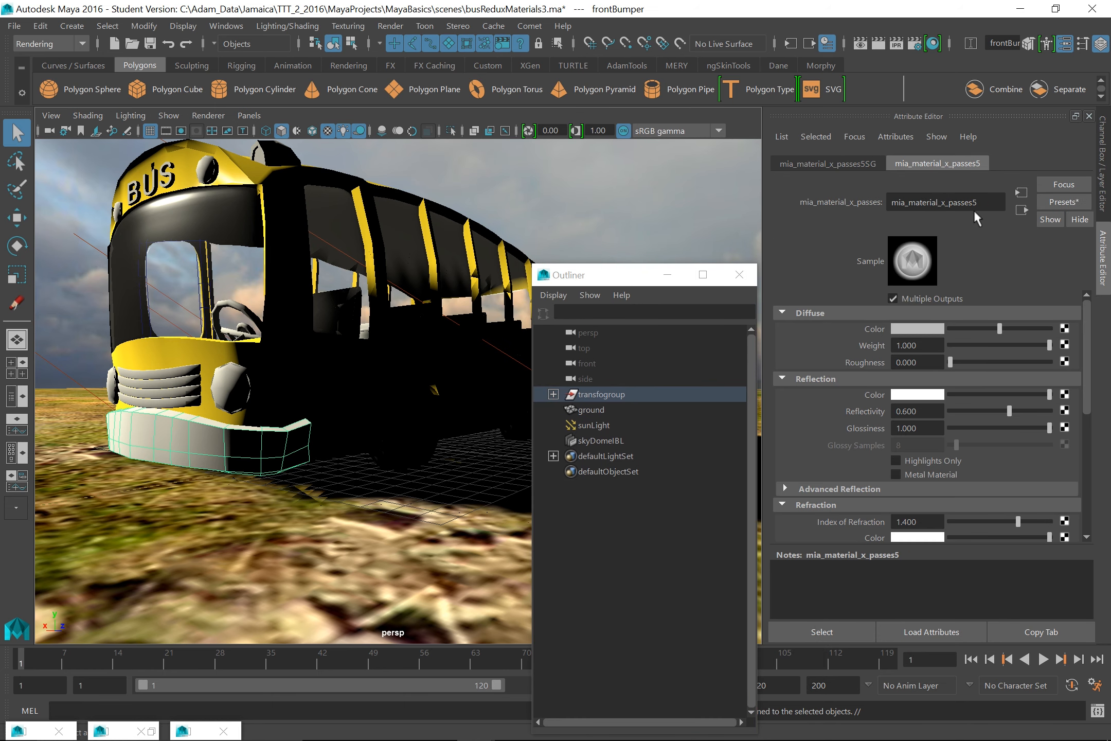
text(mia_BumperMat)
key(Return)
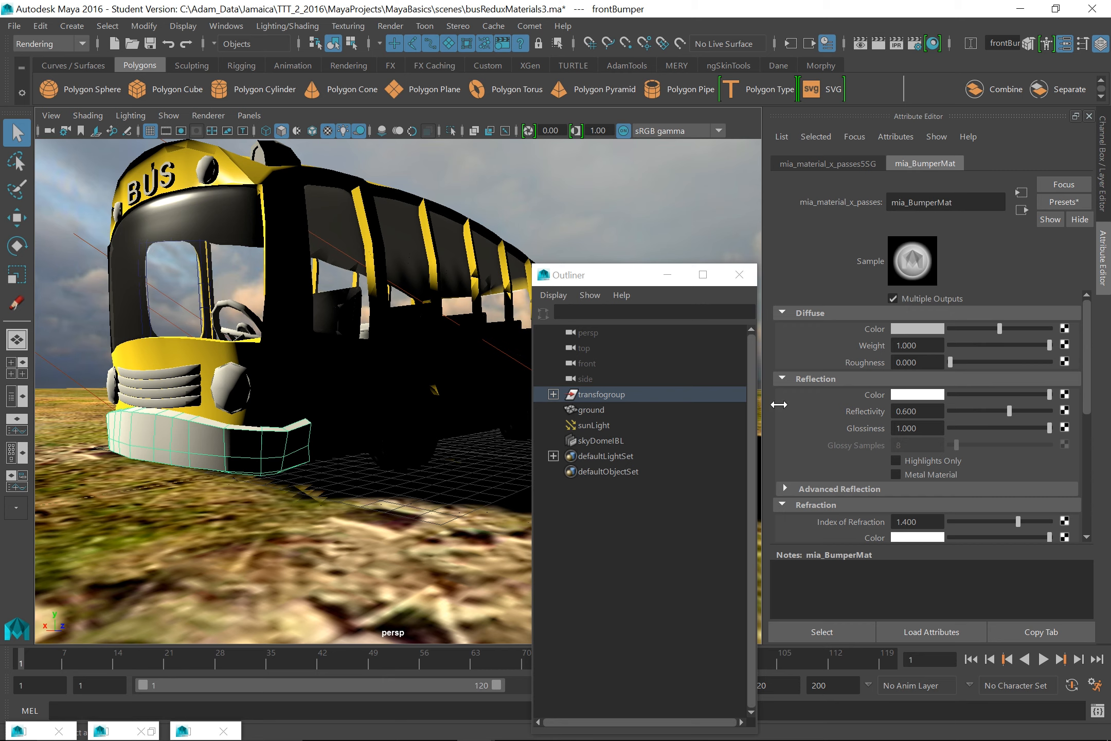
Raise the 0 Degree Reflection in the BRDF settings of mia_BumperMat
scroll(1087, 365, down, 2)
drag(1086, 365, 1089, 479)
click(783, 477)
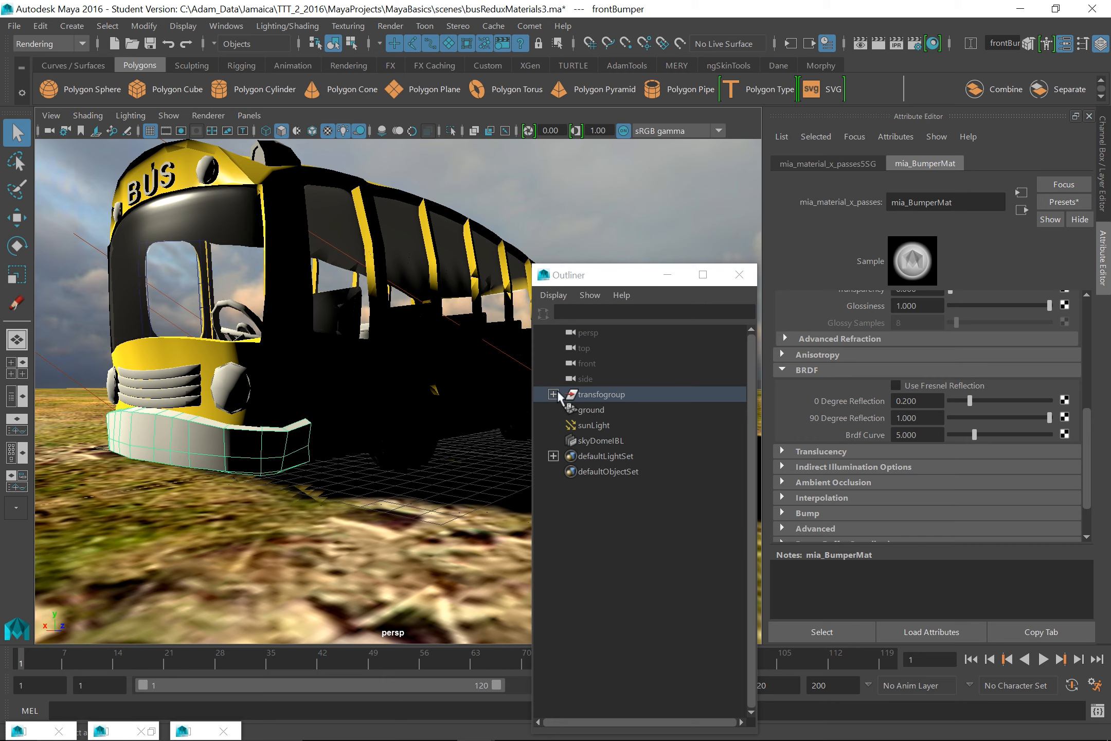
drag(969, 400, 1073, 330)
Turn on Metal Material for mia_BumperMat and adjust its shading values
click(938, 437)
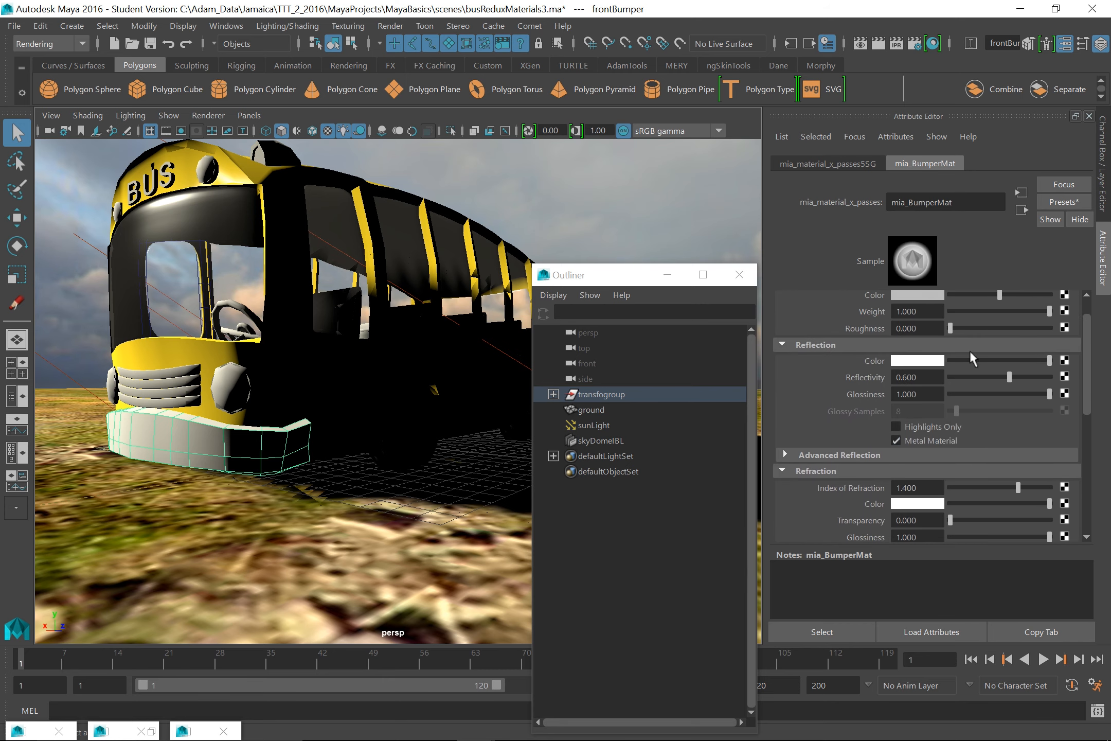
drag(1048, 377, 947, 366)
drag(1042, 354, 950, 363)
Start an IPR render of the perspective view and limit its tuning region to the front bumper area
click(879, 45)
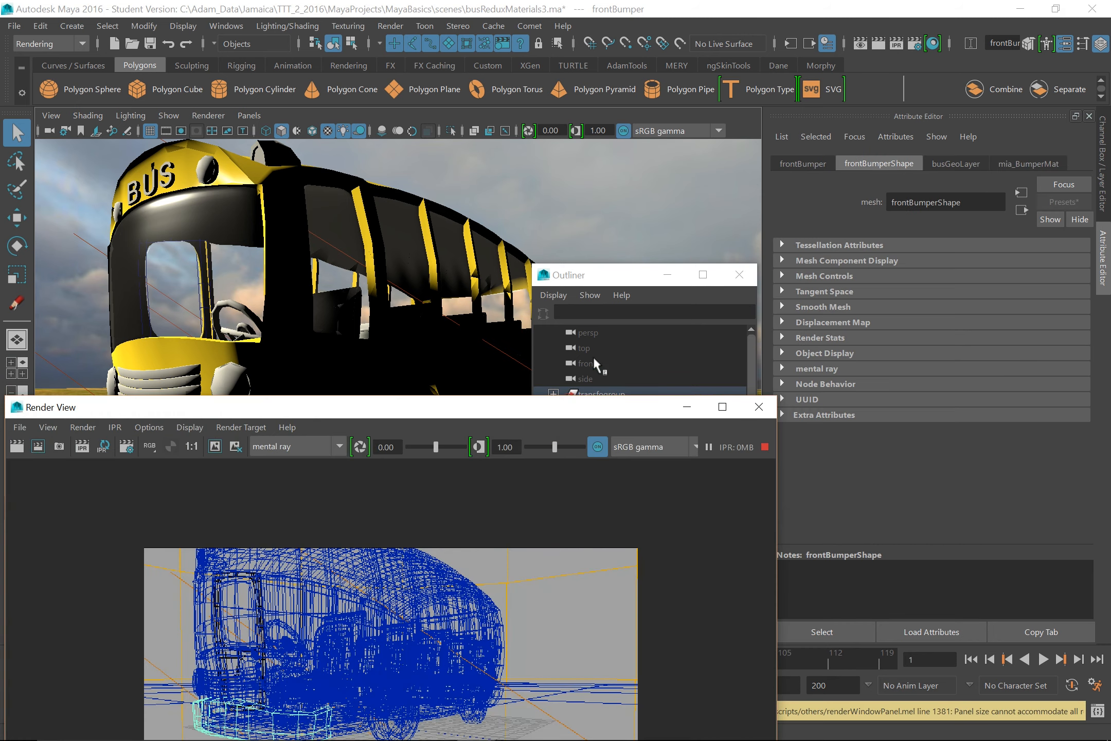
drag(350, 411, 488, 140)
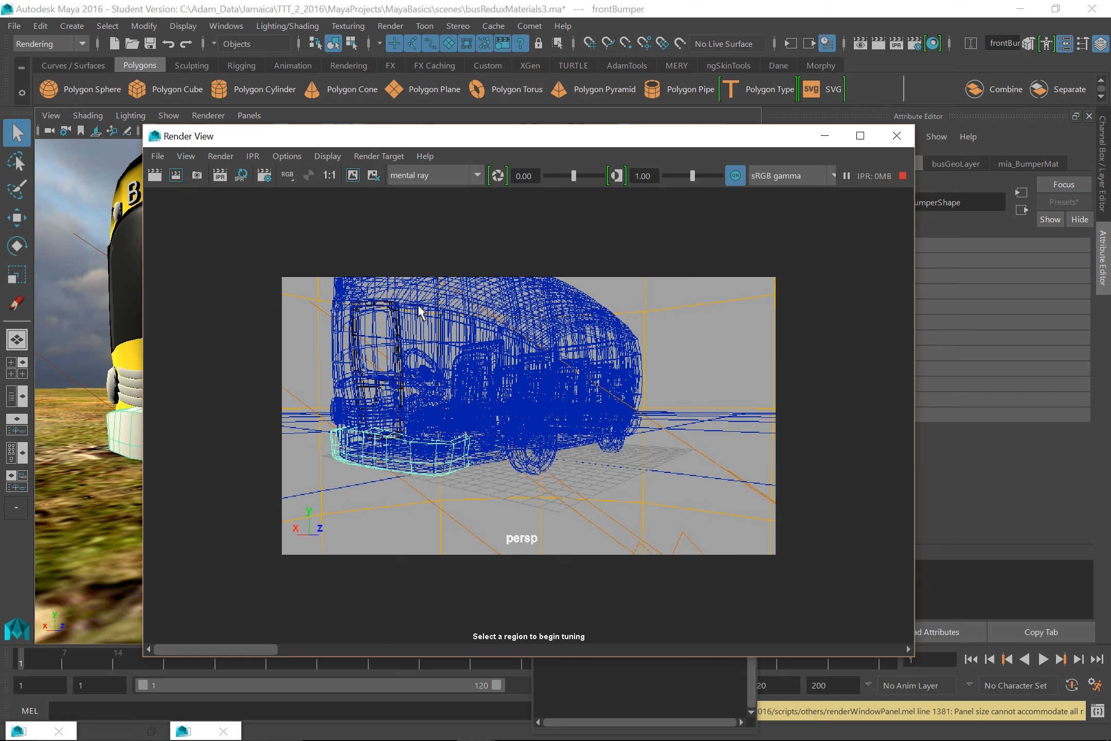
drag(379, 287, 492, 392)
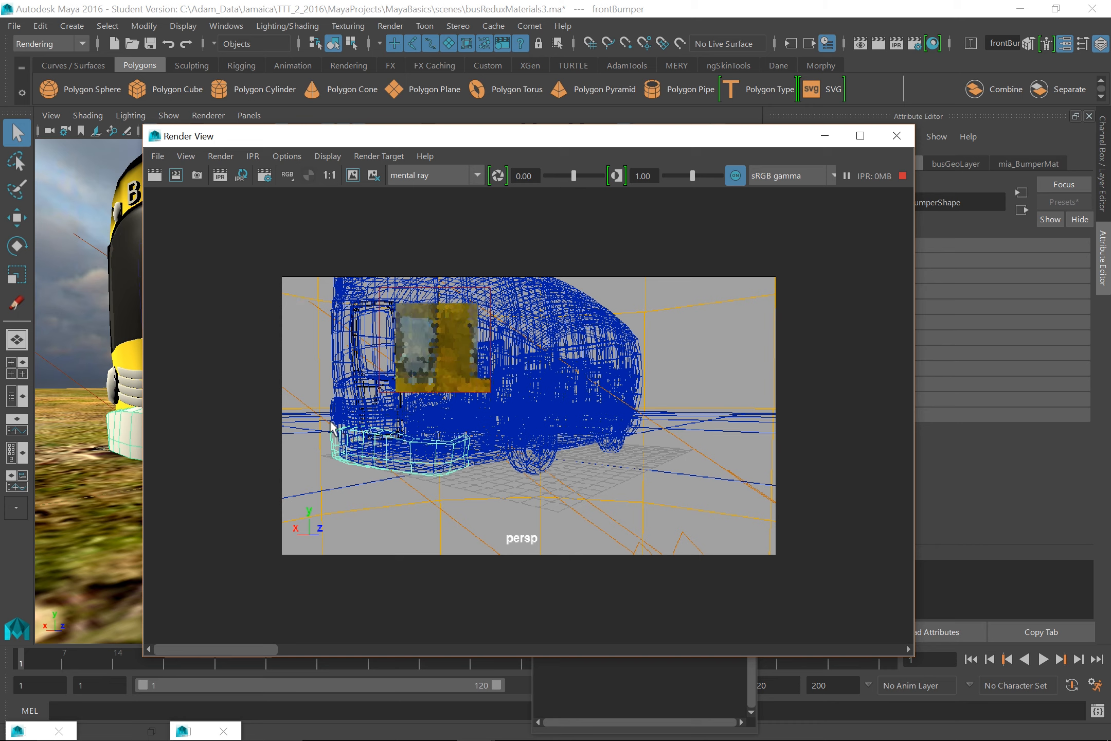
drag(331, 418, 481, 495)
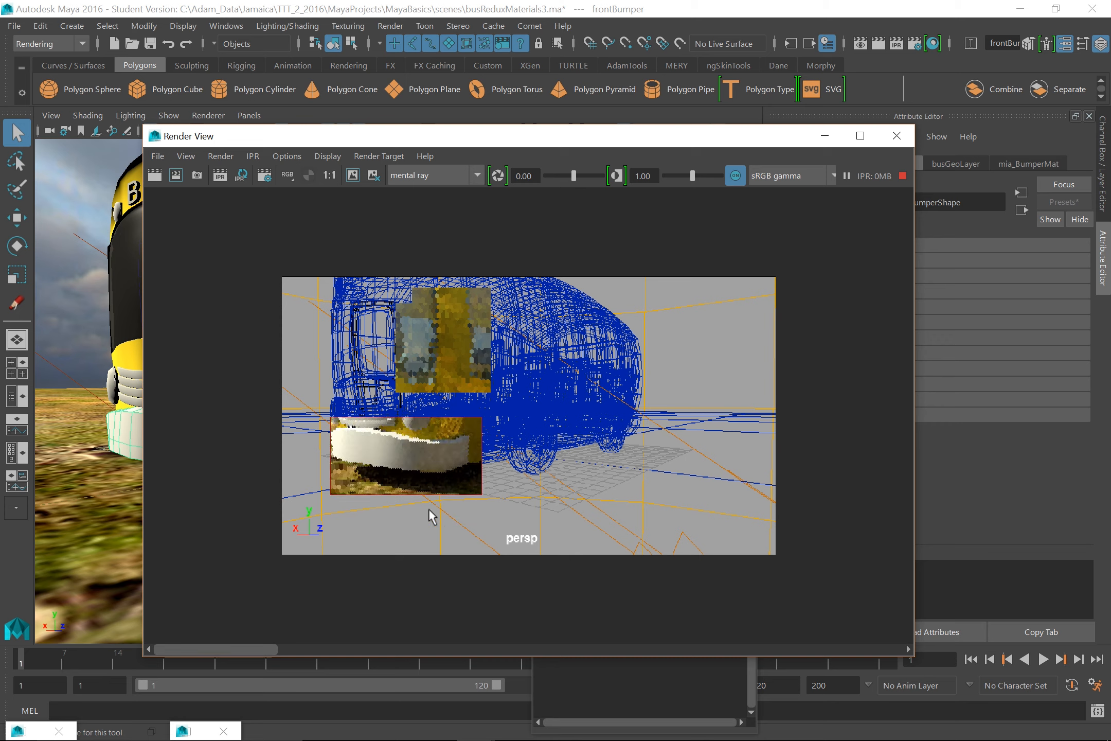
drag(485, 144, 398, 80)
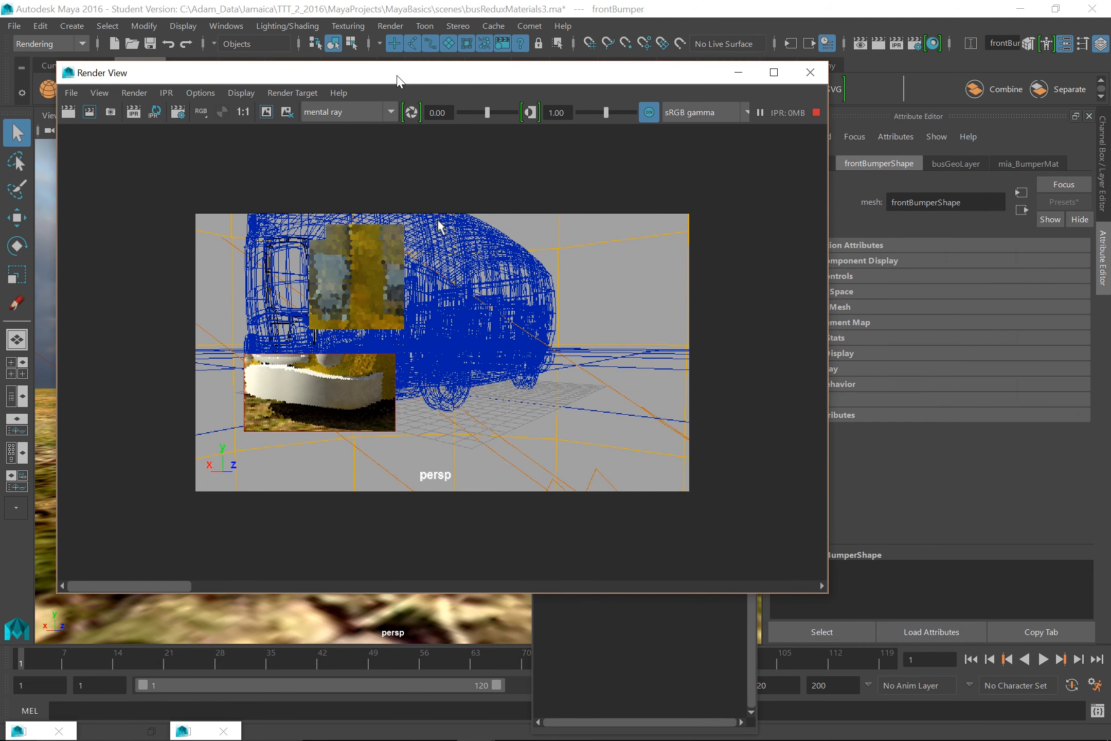
Set the Diffuse color of mia_BumperMat to black and its Reflection color to white
click(1021, 163)
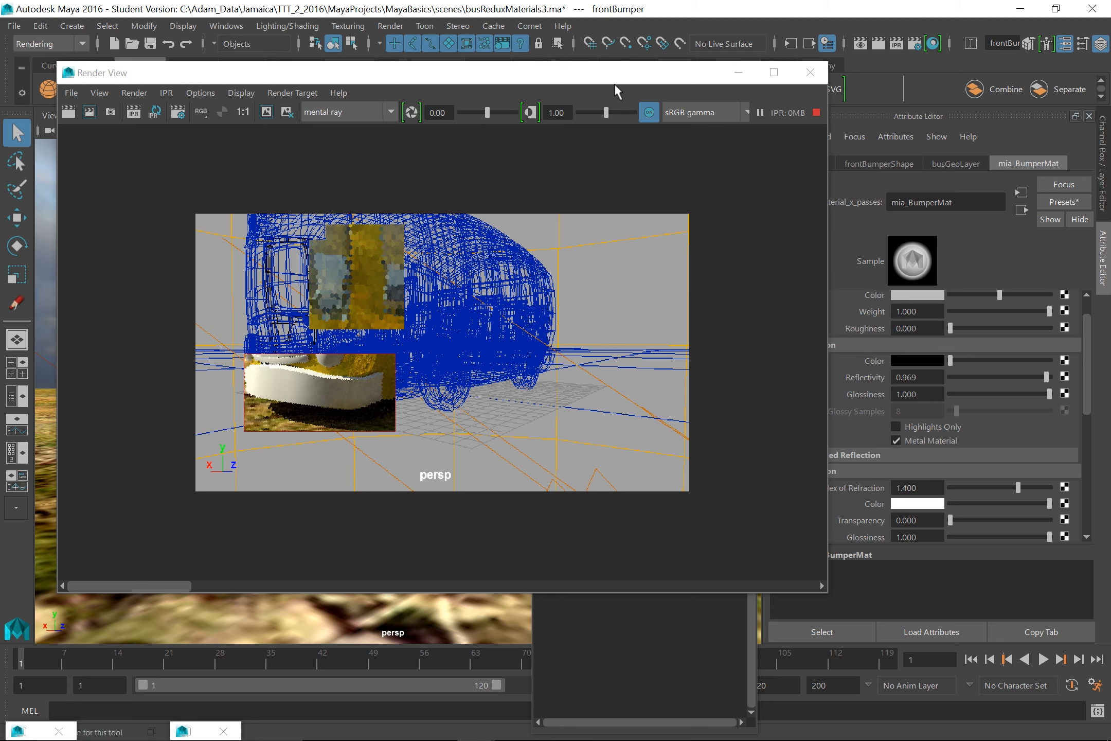
drag(612, 74, 557, 43)
drag(1085, 353, 1078, 306)
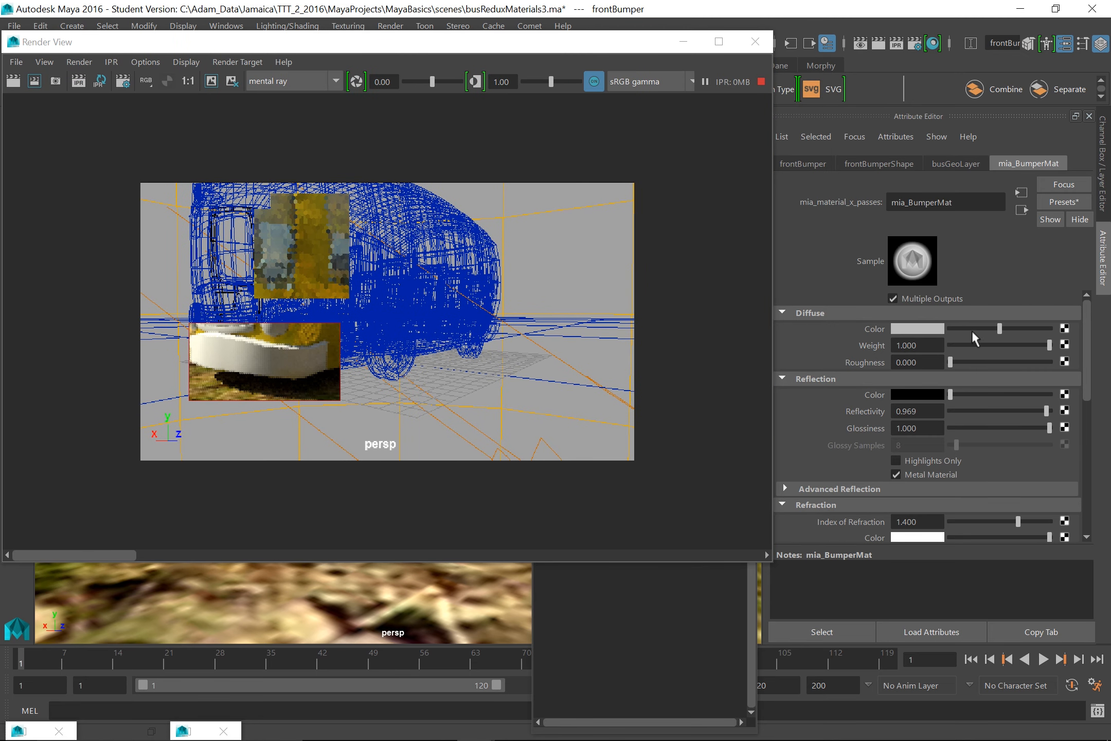
drag(998, 323, 950, 329)
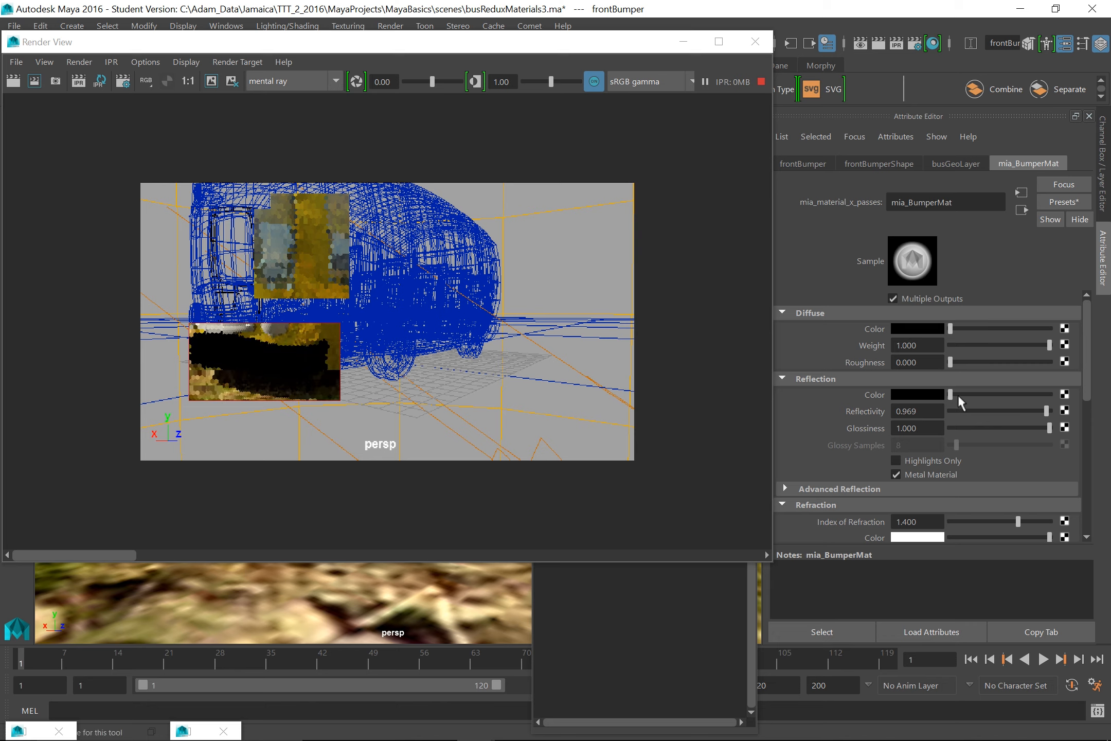
drag(952, 393, 1091, 397)
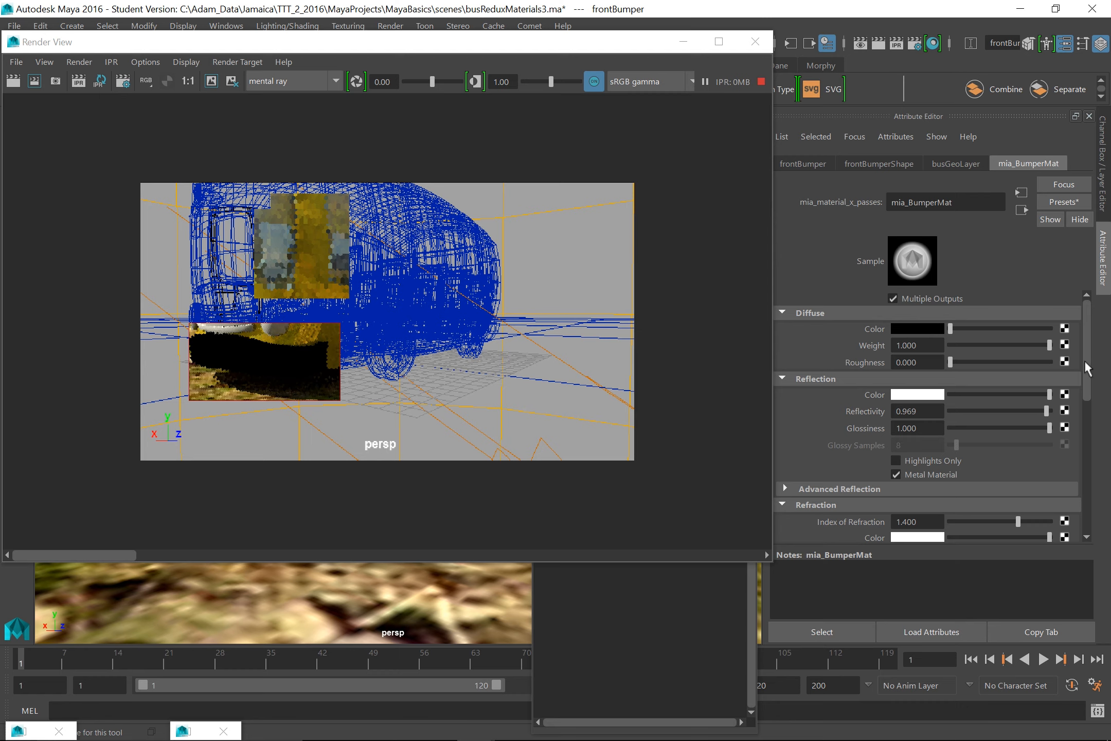
Try raising the refraction Transparency of mia_BumperMat to 1.000
drag(1084, 360, 1095, 396)
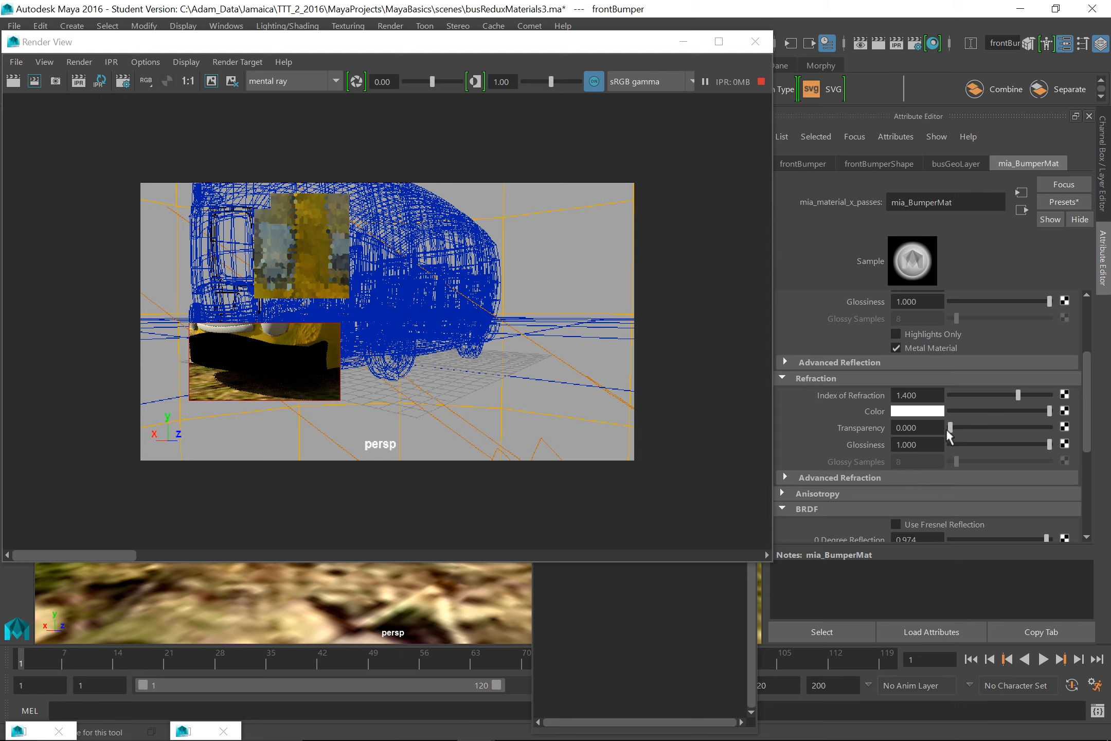
drag(952, 425, 1040, 442)
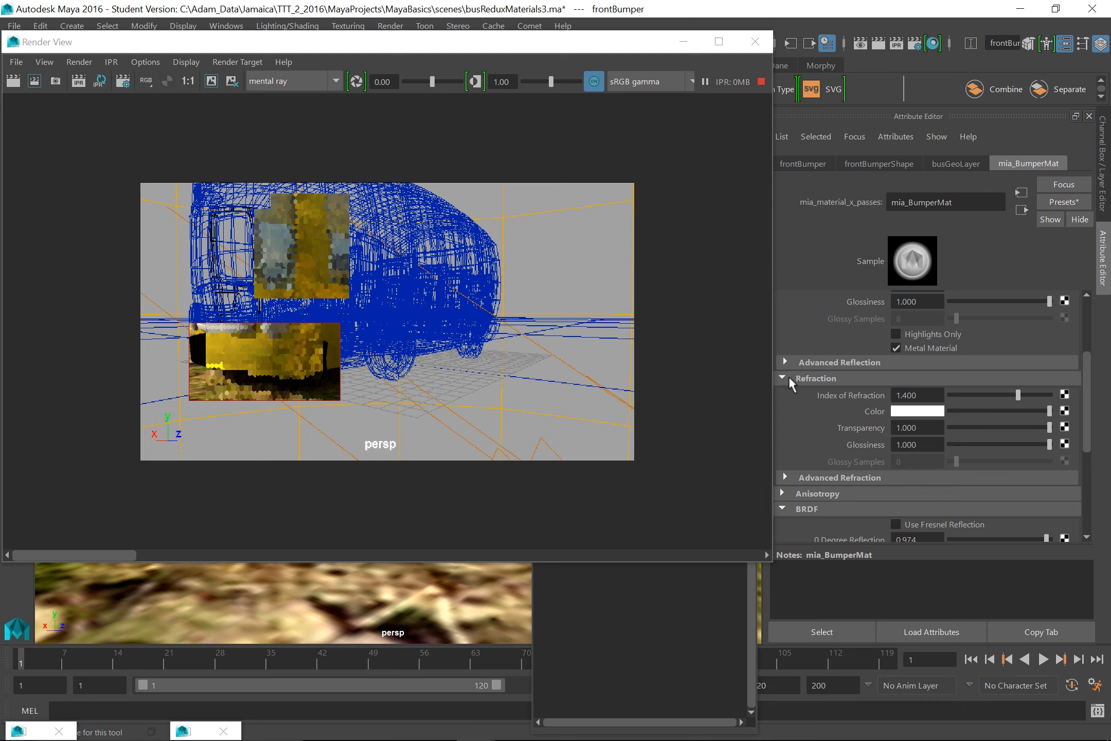
drag(1085, 408, 1076, 335)
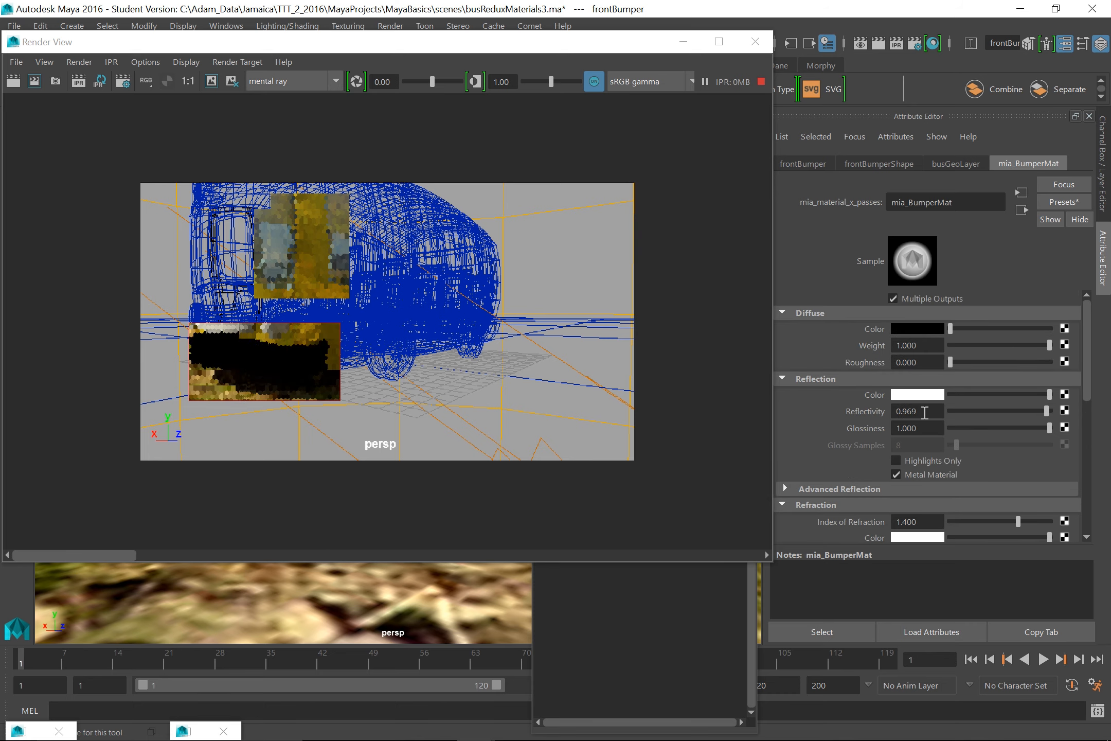
Test lighter and darker Diffuse colors on mia_BumperMat in the IPR render and settle on white
drag(951, 328, 1040, 337)
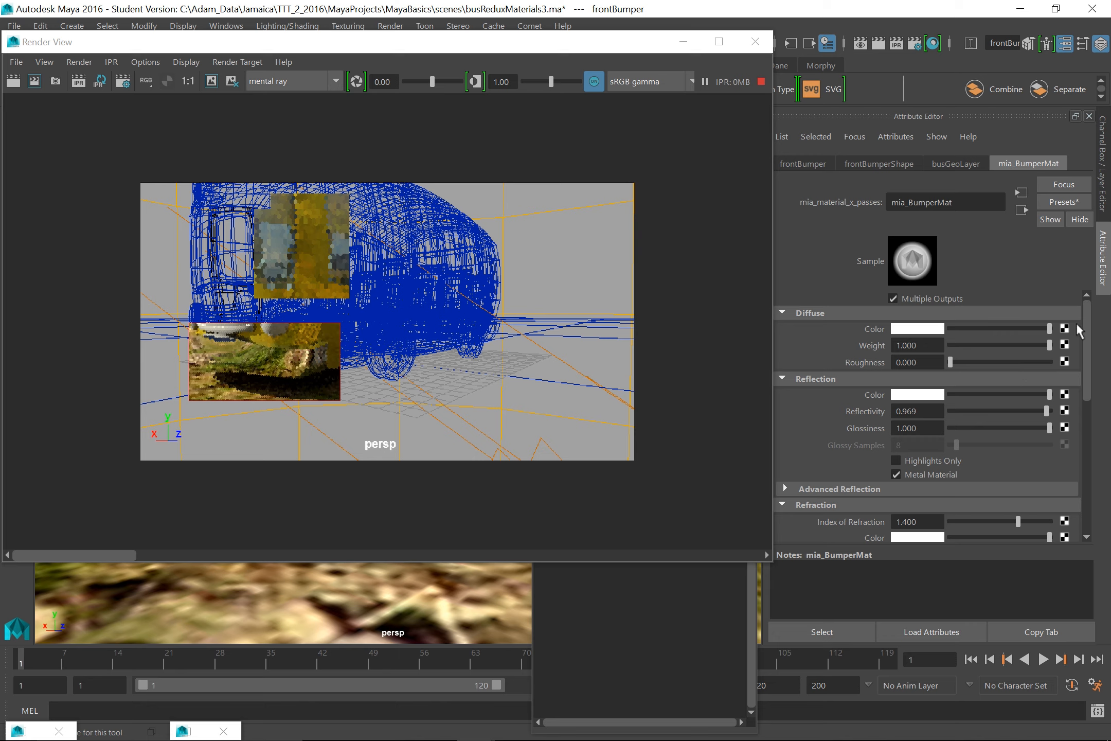
drag(1048, 329, 1037, 328)
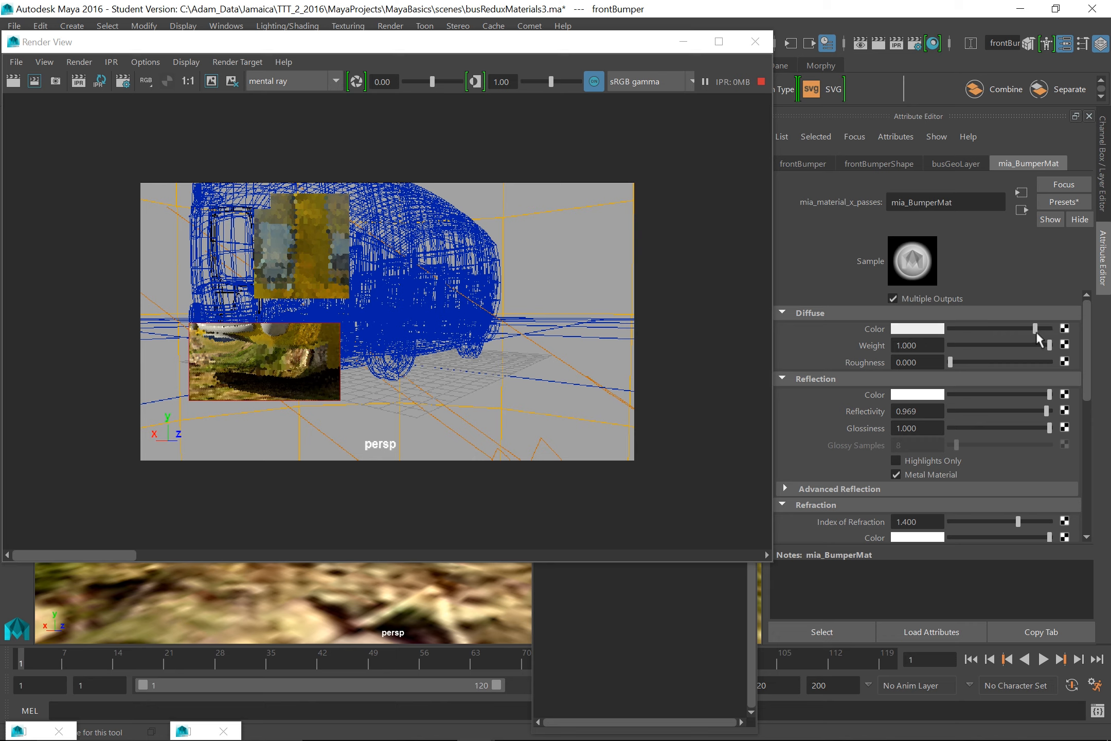
drag(1037, 332, 989, 339)
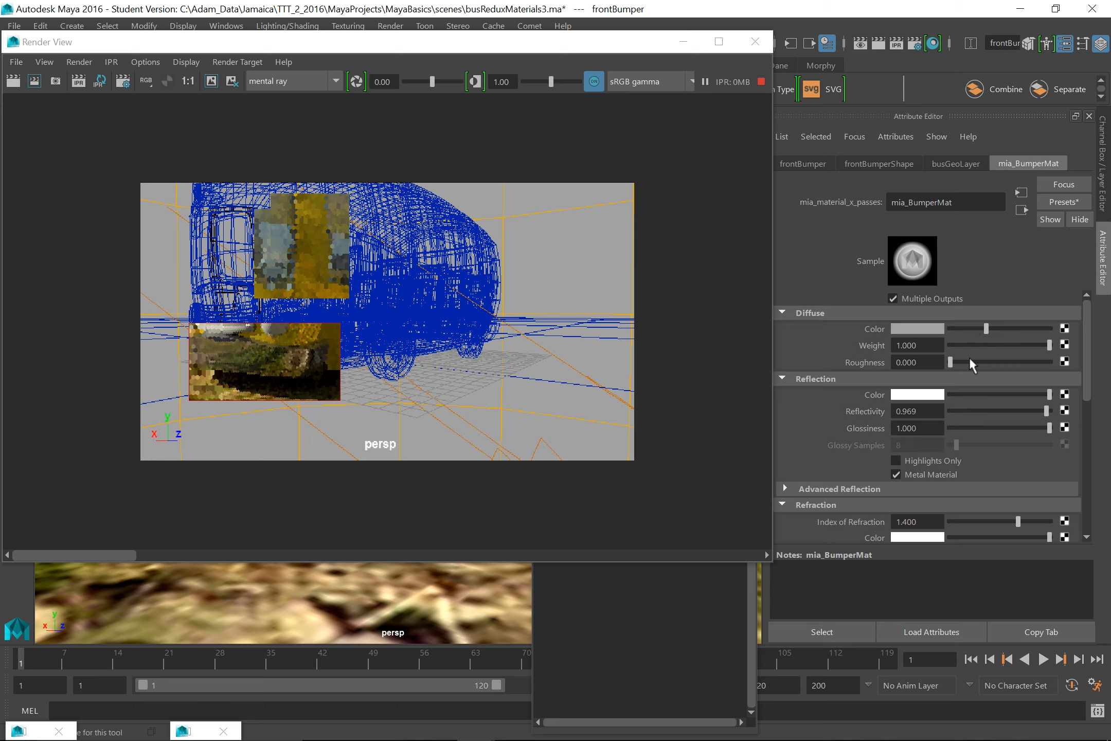
drag(984, 328, 958, 329)
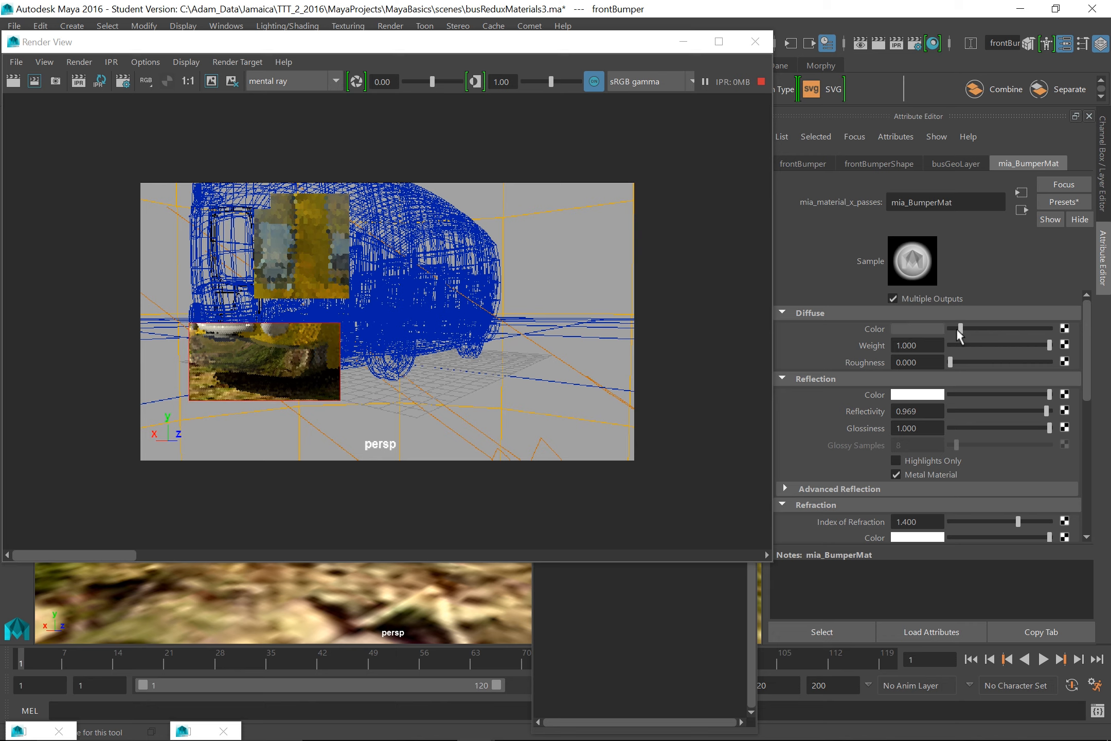
drag(962, 325, 1050, 328)
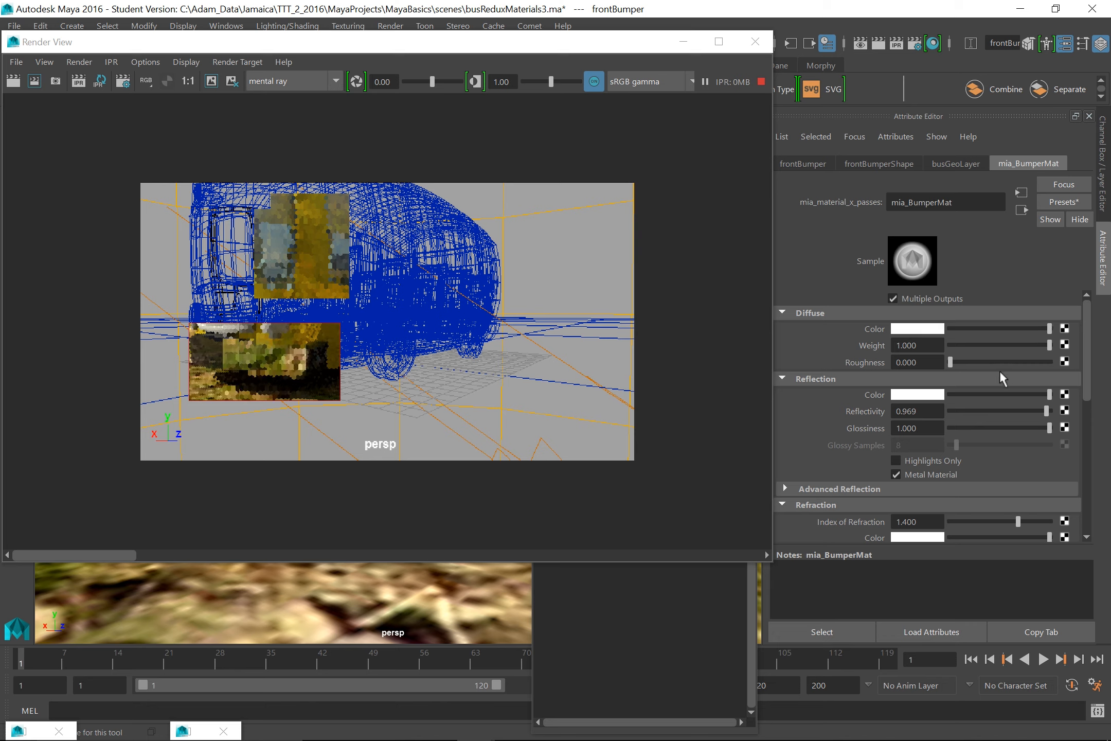
Set the Reflectivity of mia_BumperMat to about 0.834 and darken its Refraction color to black
scroll(1087, 368, down, 2)
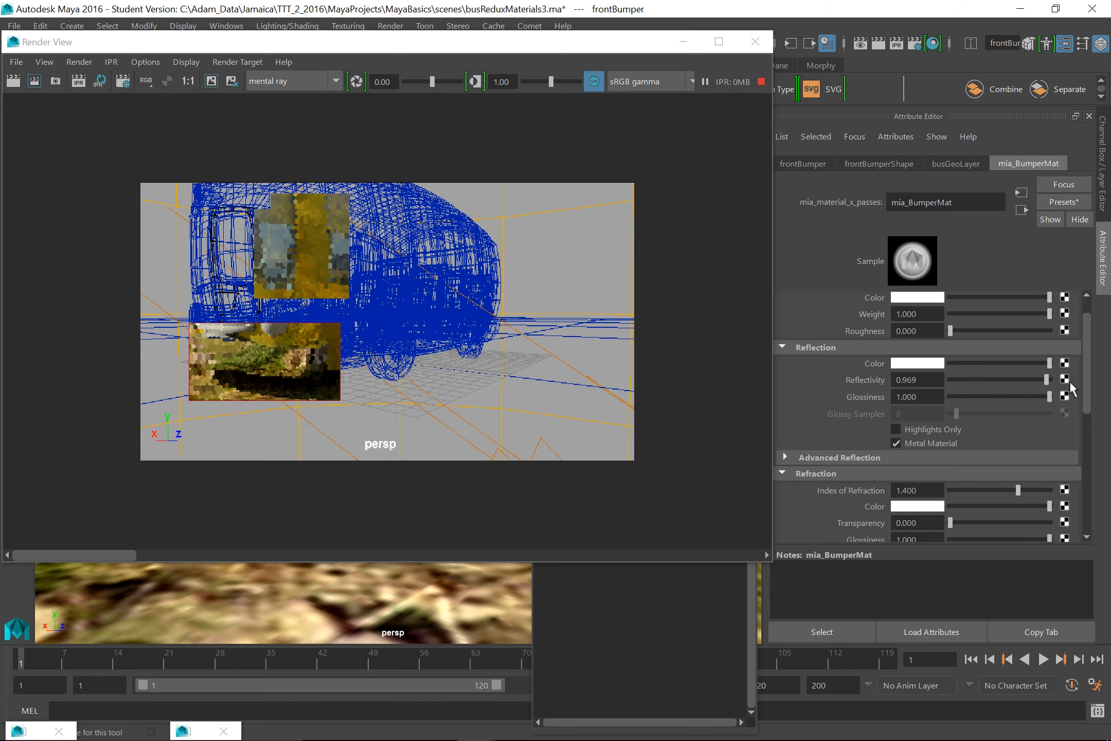
drag(1047, 376, 1032, 377)
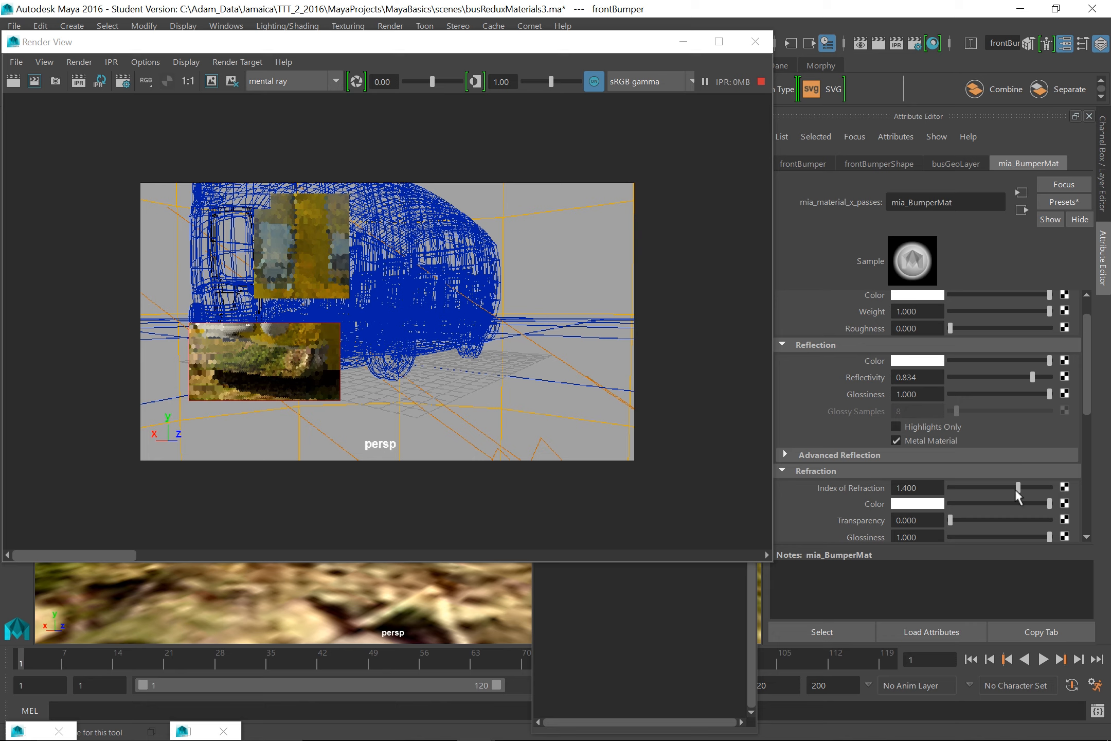
drag(1029, 502, 926, 510)
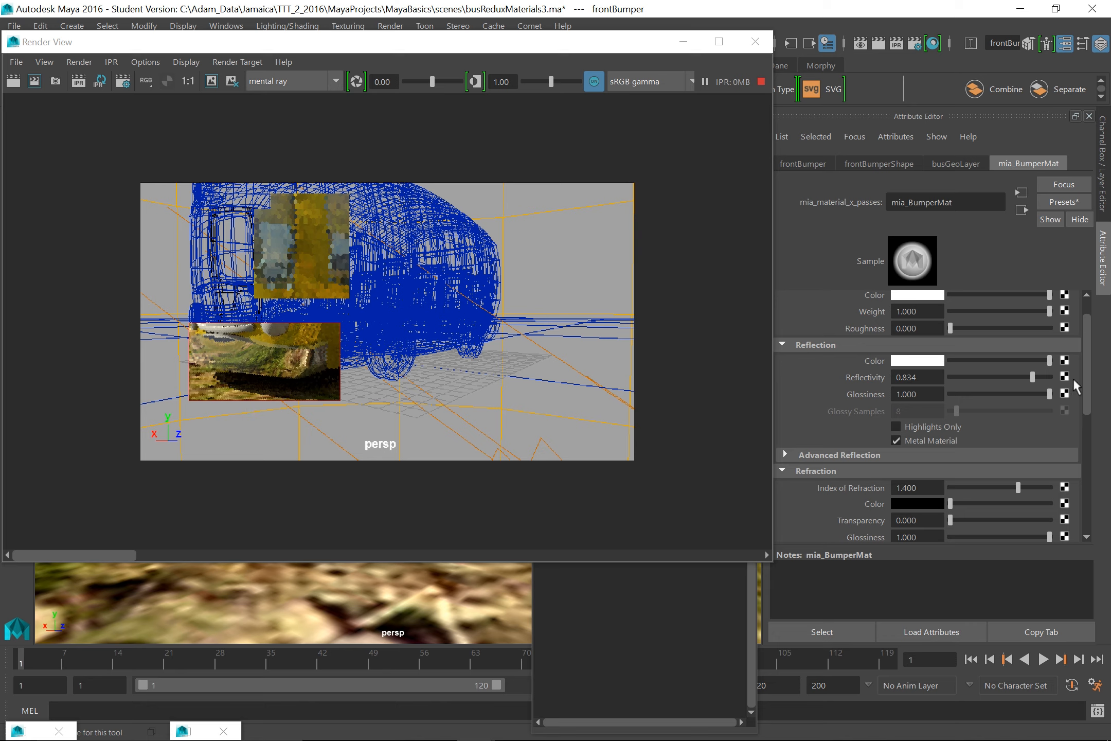
Lower the 0 Degree Reflection in the BRDF settings of mia_BumperMat to about 0.834
drag(1084, 351, 1088, 442)
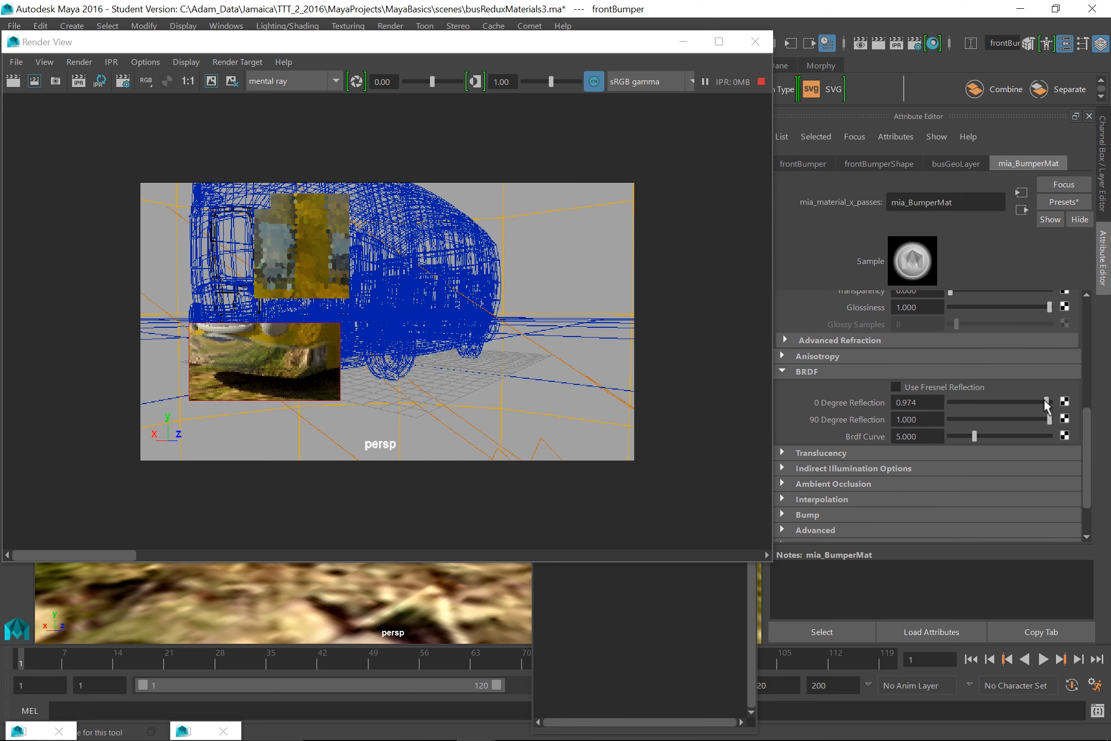
drag(1045, 402, 1032, 407)
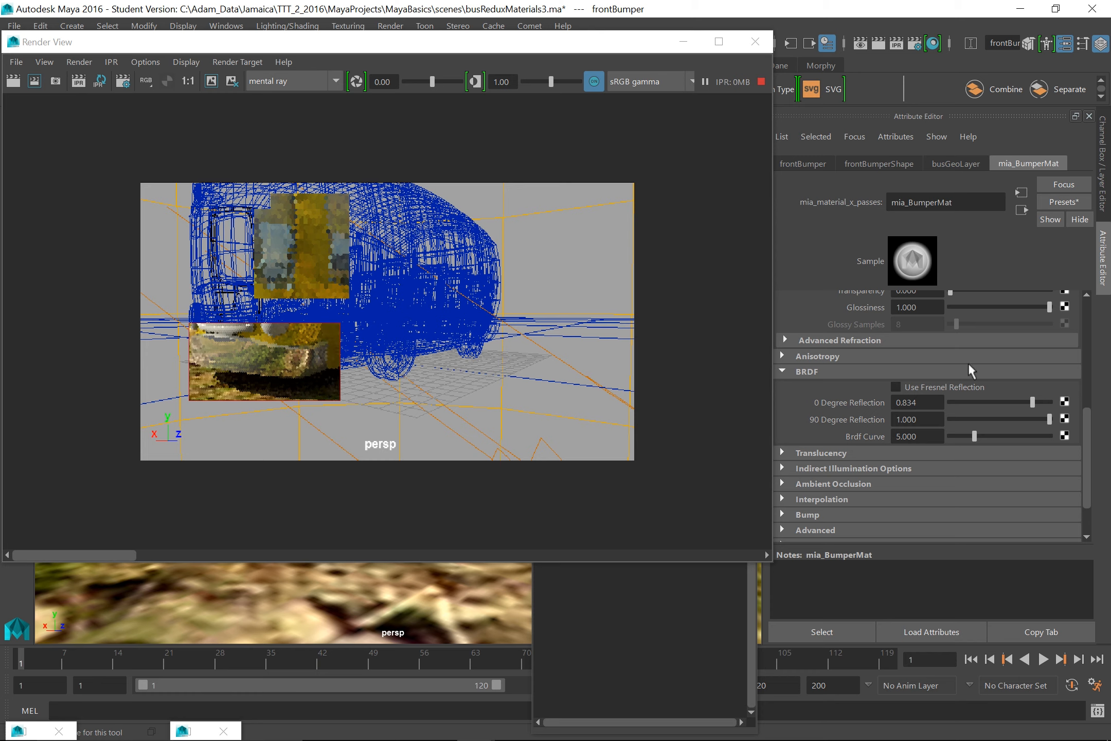
Tint the Diffuse color of mia_BumperMat a very pale blue by slightly raising its saturation
scroll(1087, 397, up, 6)
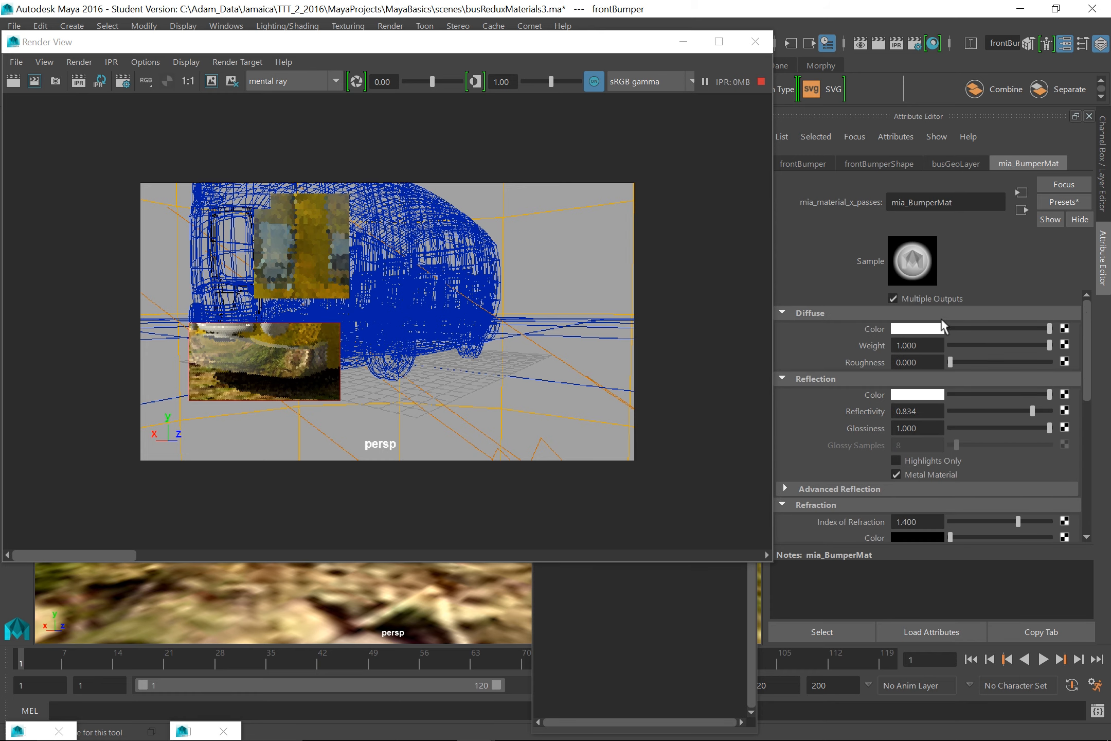
click(926, 329)
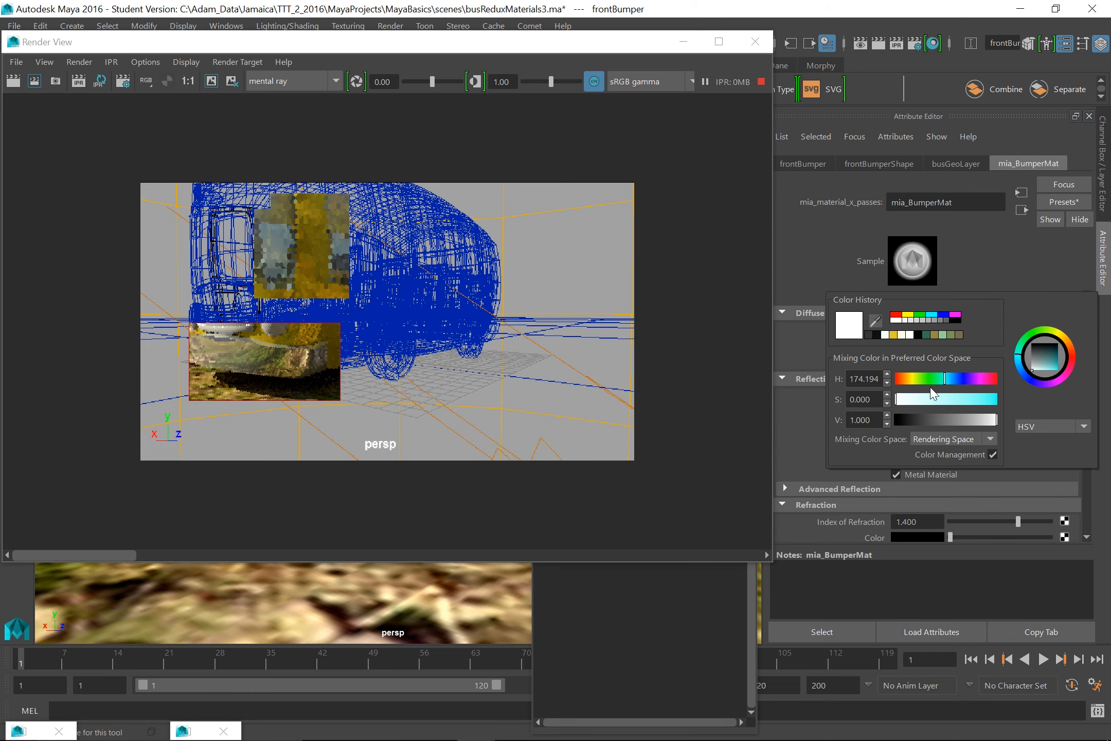
click(906, 400)
drag(909, 406, 913, 406)
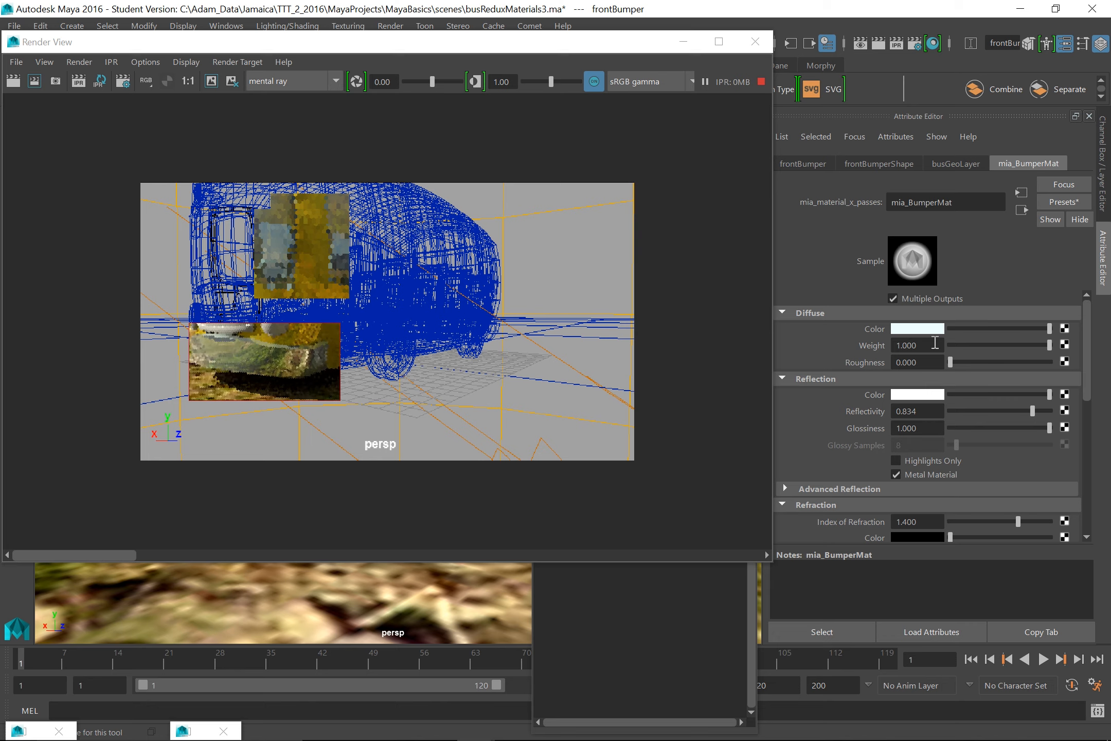
Reduce the Reflectivity of mia_BumperMat slightly and set its 0 Degree Reflection to about 0.819
drag(1032, 410, 1020, 411)
drag(1082, 391, 1076, 497)
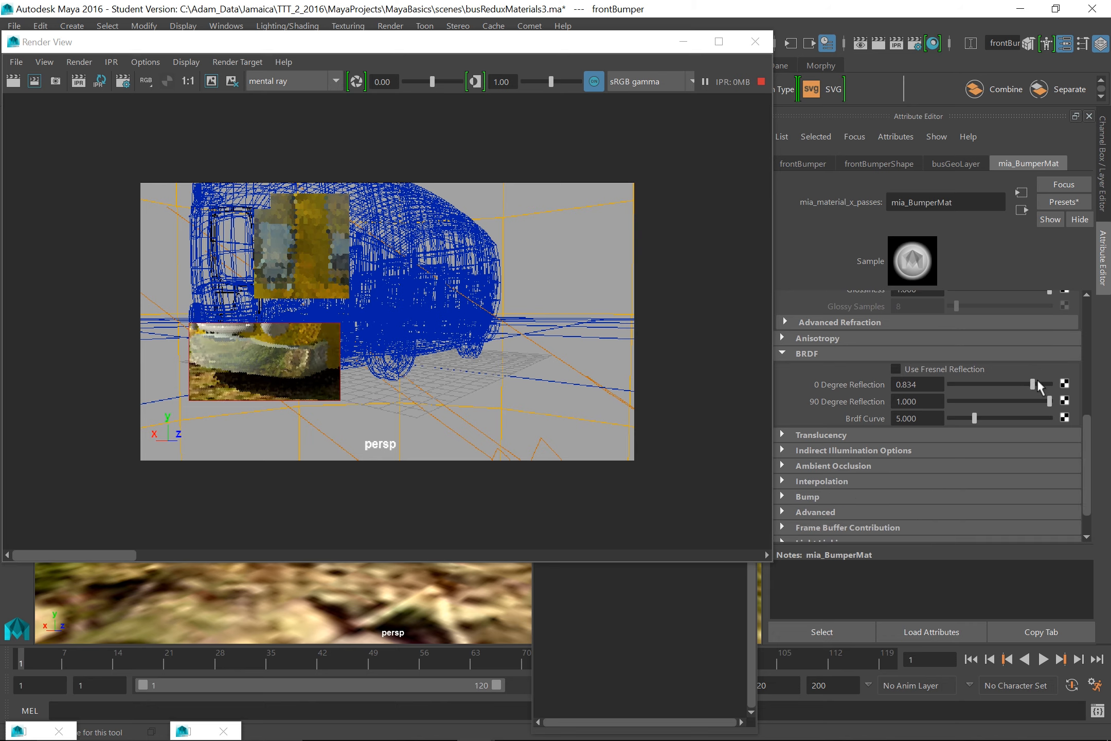
drag(1034, 384, 1050, 411)
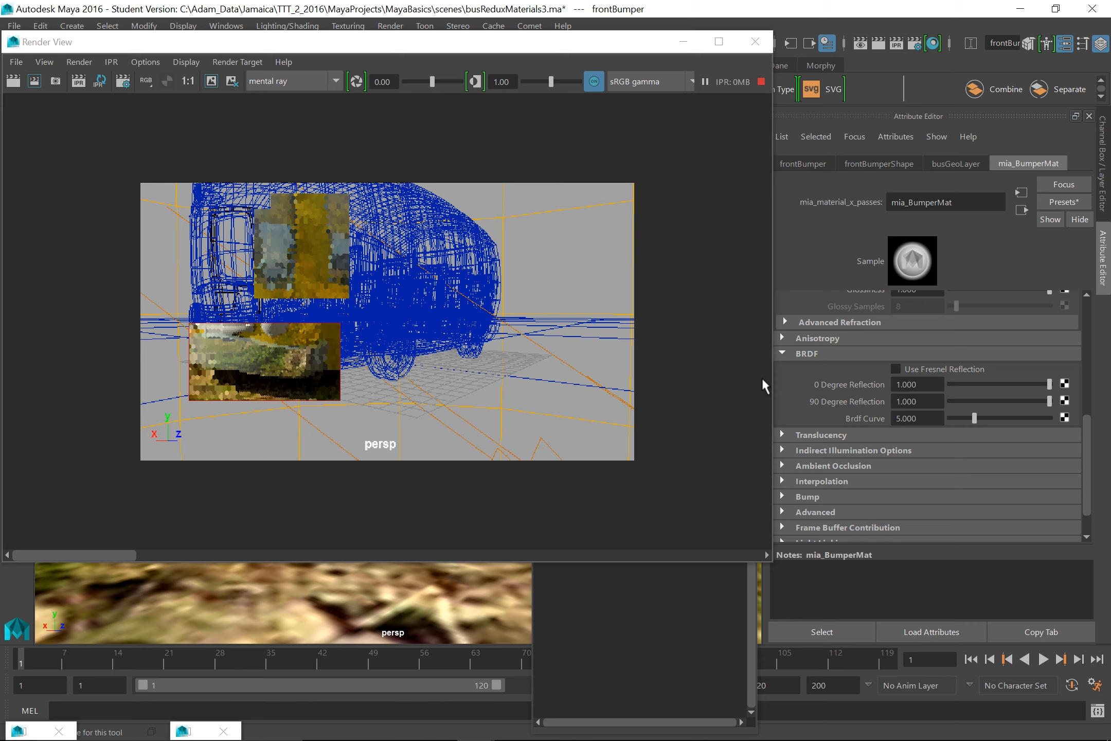
mouse_move(1048, 379)
mouse_down()
mouse_move(1021, 390)
mouse_move(1030, 385)
mouse_up()
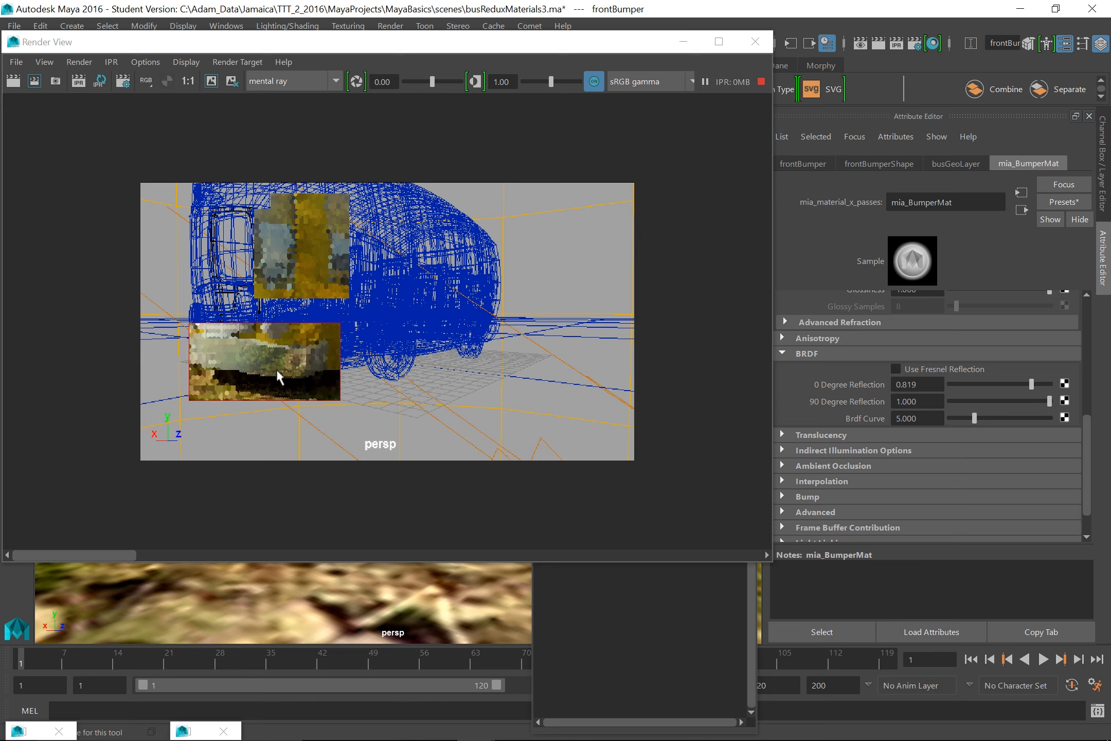
Select all the front grille bars of the bus and assign the existing mia_BumperMat material to them
drag(231, 48, 754, 70)
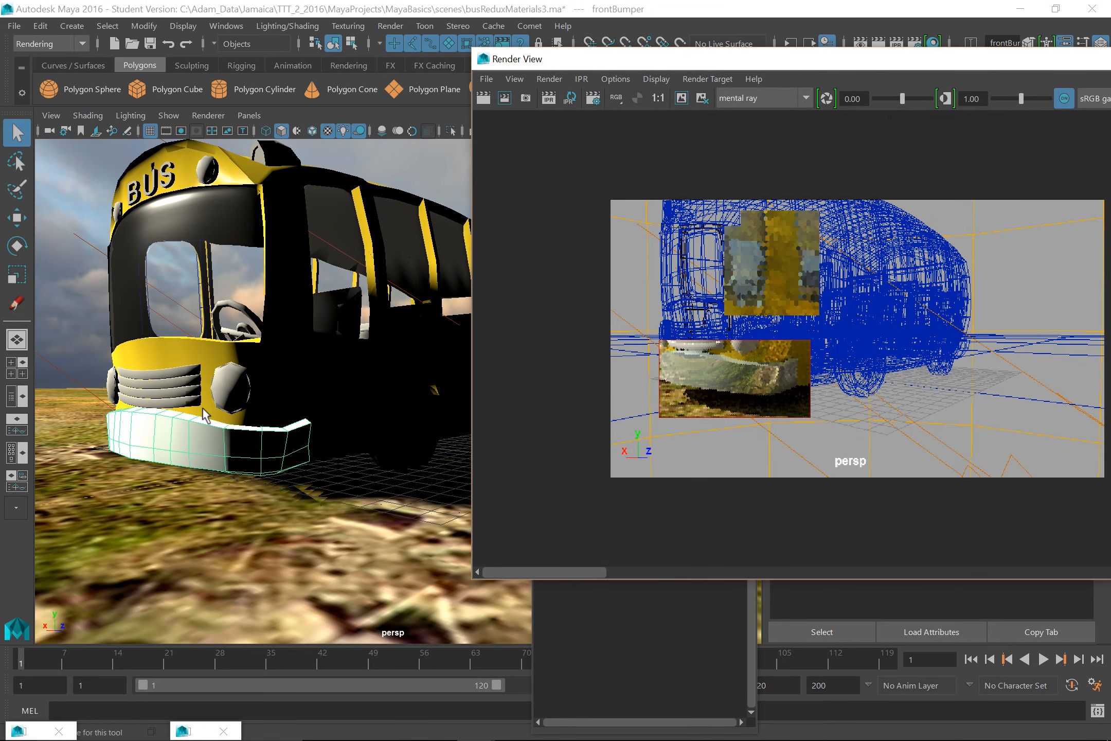
click(172, 391)
click(175, 390)
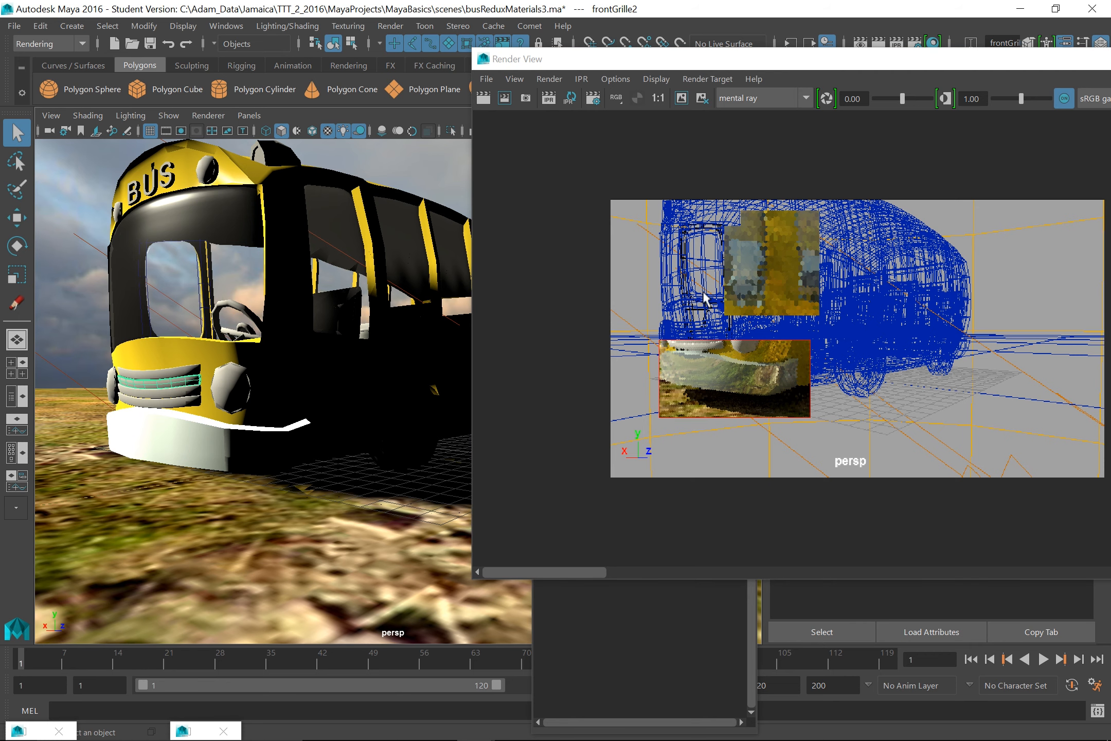
click(717, 325)
drag(625, 64, 449, 73)
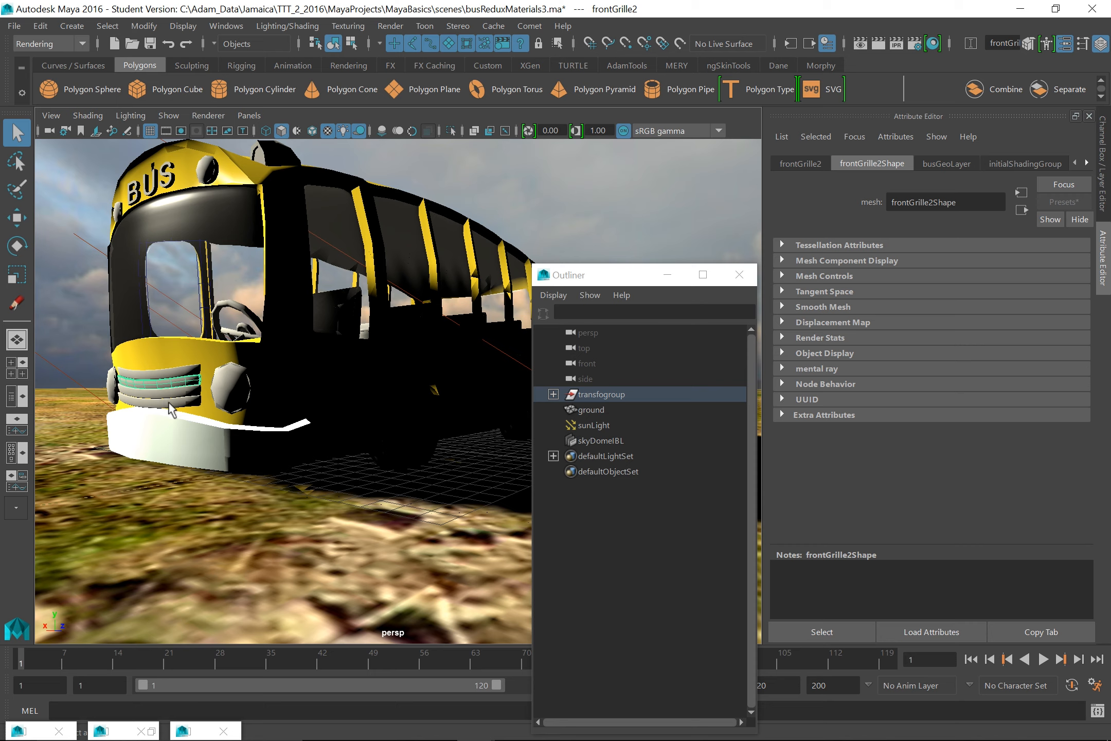
click(163, 383)
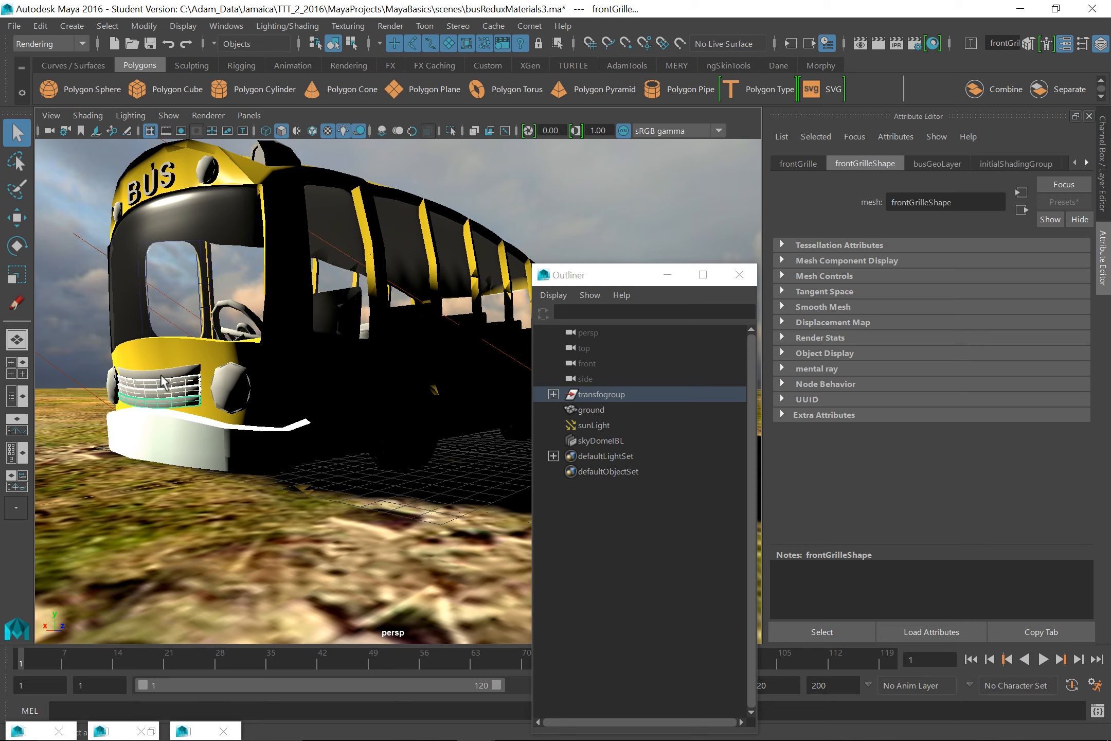
click(164, 381)
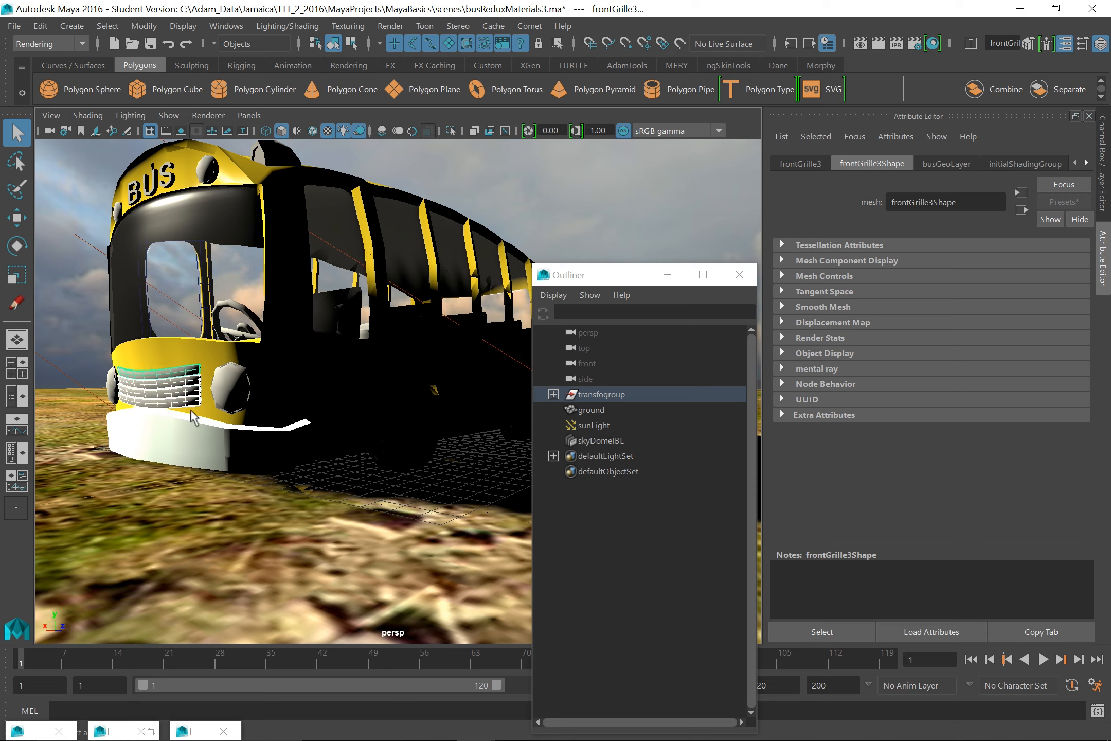
right_drag(176, 375, 279, 691)
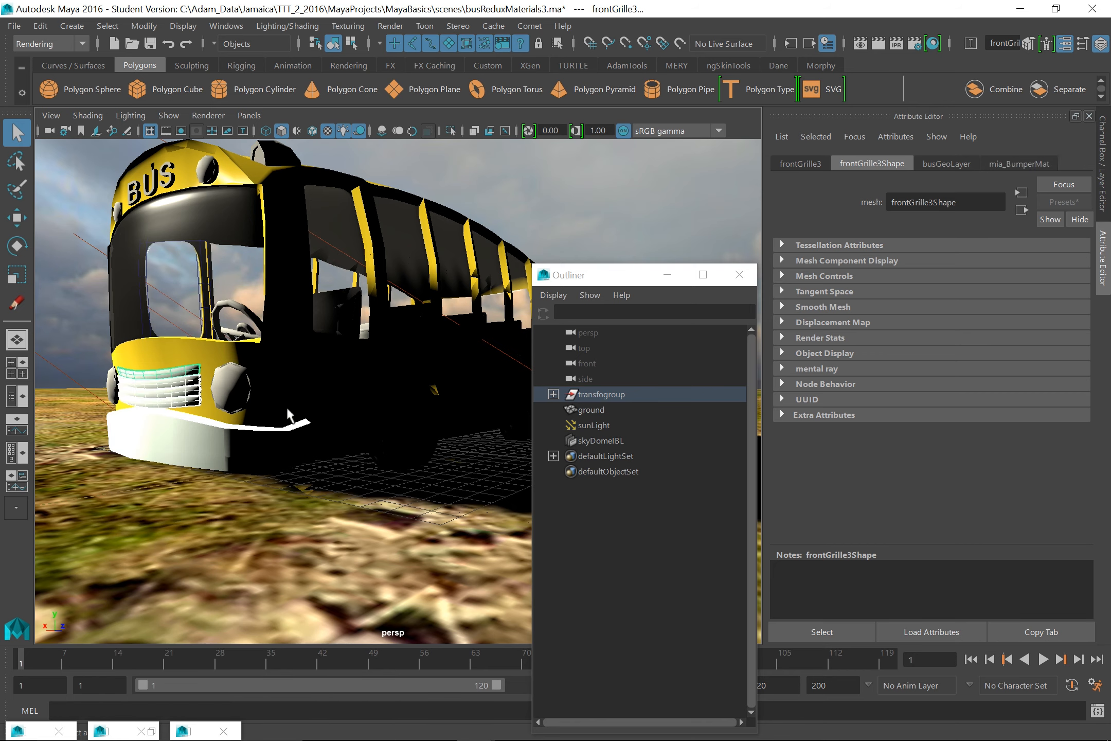
Save the current persp camera view as a bookmark named inShadow
click(52, 115)
mouse_move(91, 329)
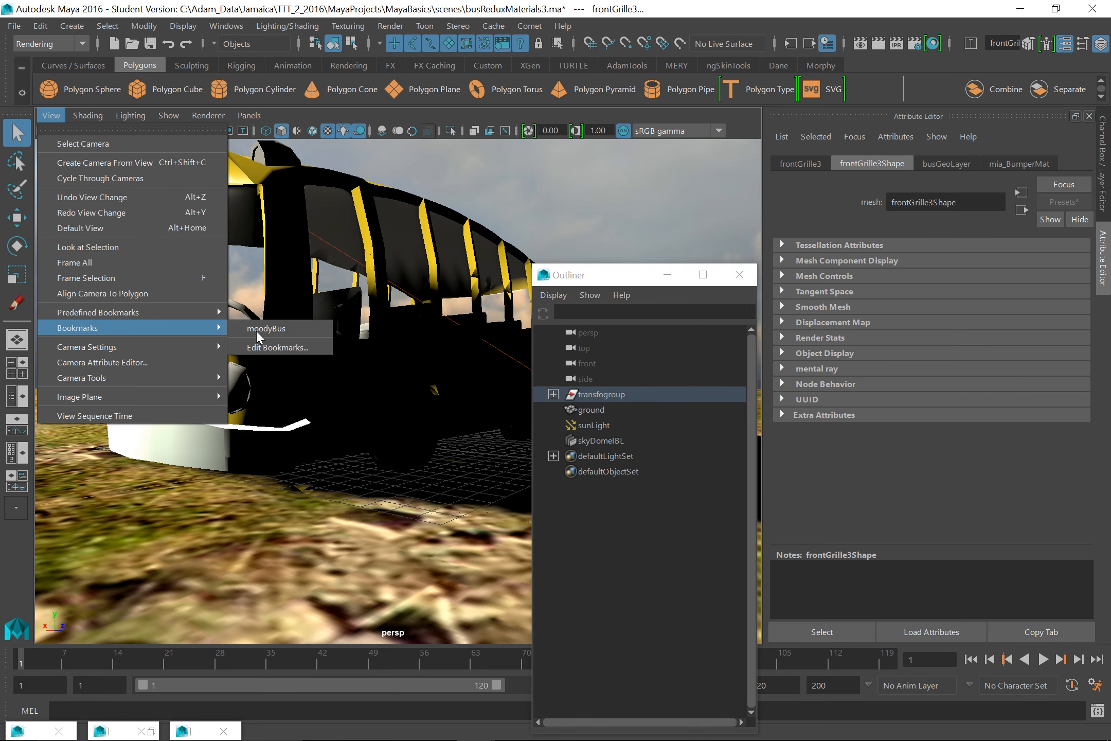
click(288, 348)
click(366, 319)
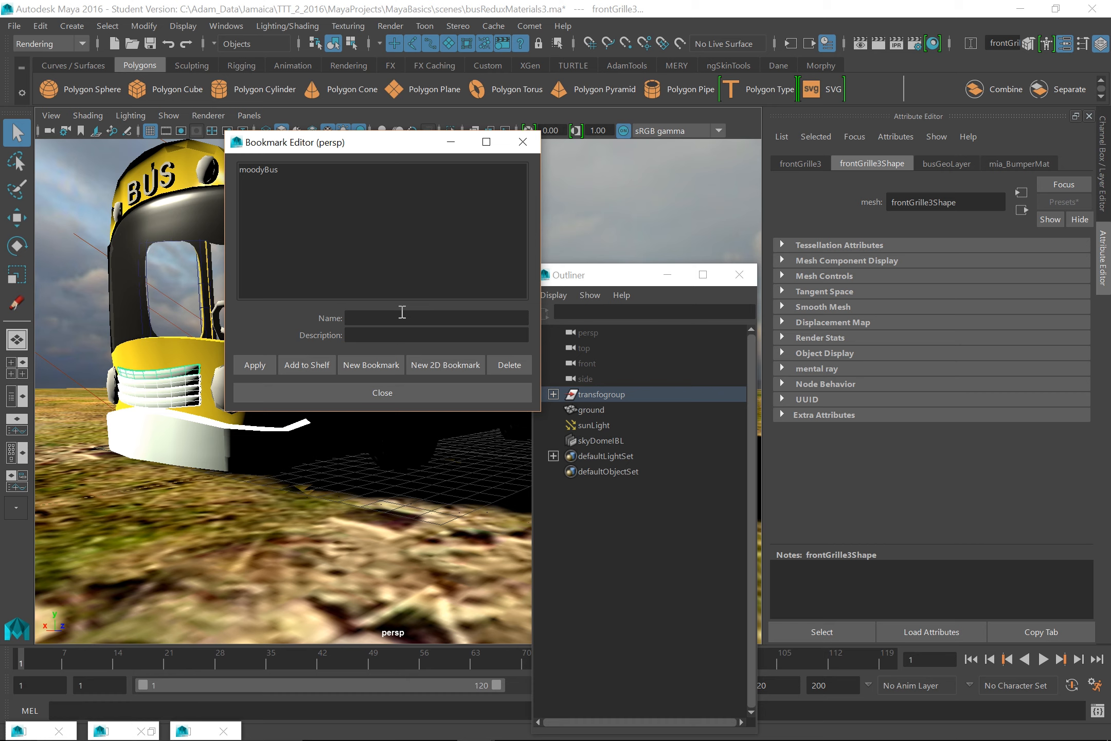
text(inShadow)
key(Return)
click(435, 394)
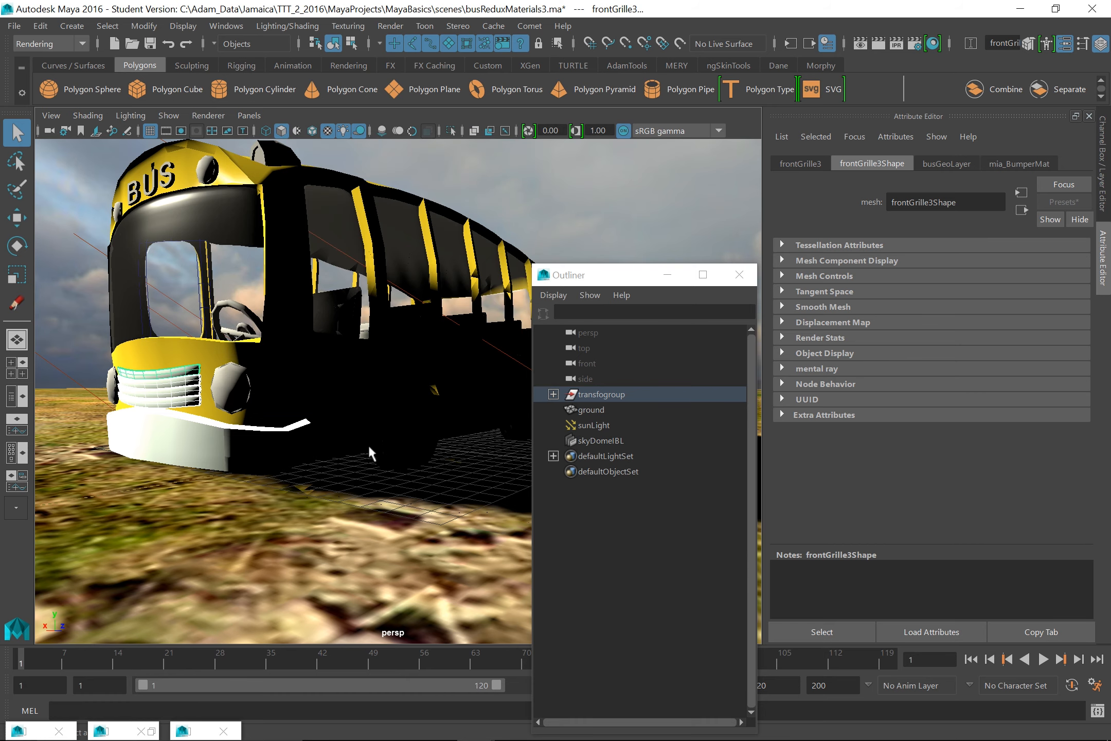
Step the persp camera back to the sunlit view of the bus's door side and front and render it with mental ray
key(bracketleft)
key(bracketleft)
key(bracketleft)
key(bracketleft)
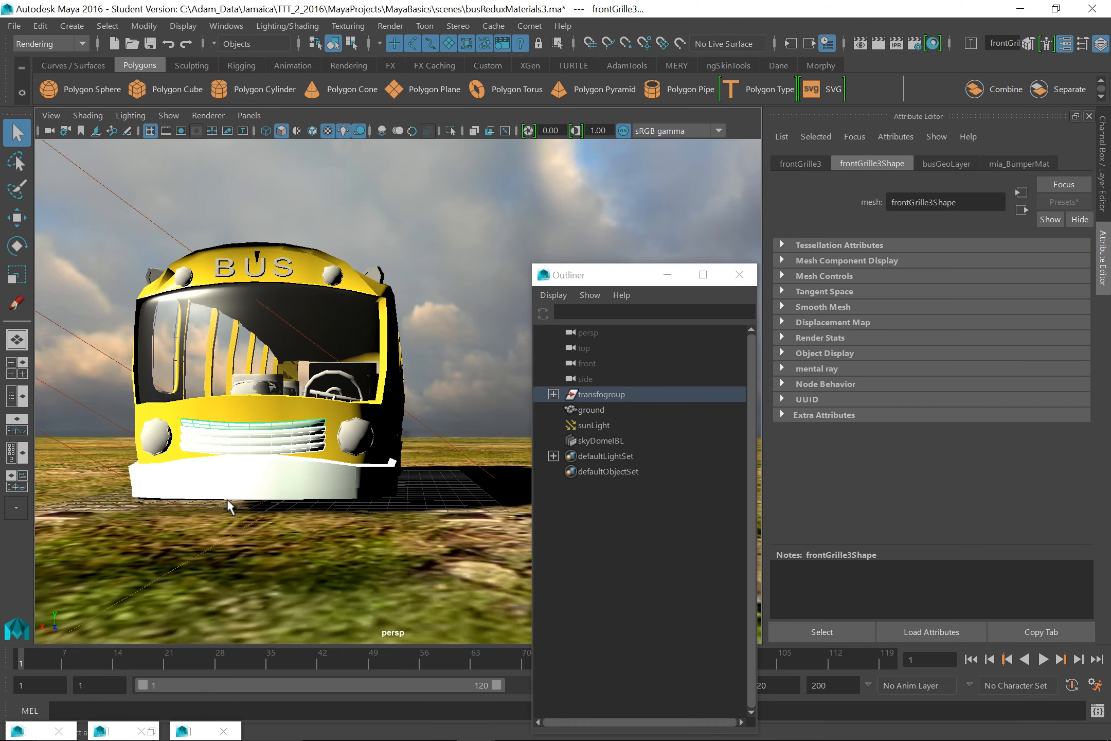
key(bracketleft)
key(bracketleft)
key(bracketleft)
key(bracketleft)
key(bracketleft)
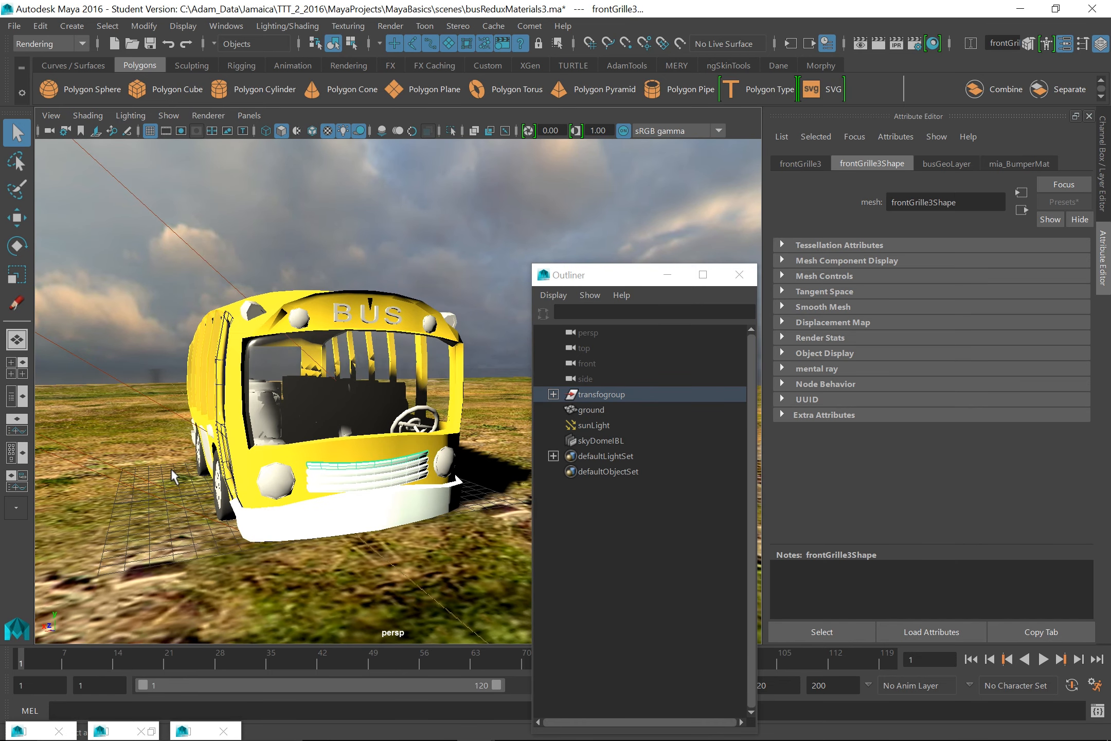
key(bracketleft)
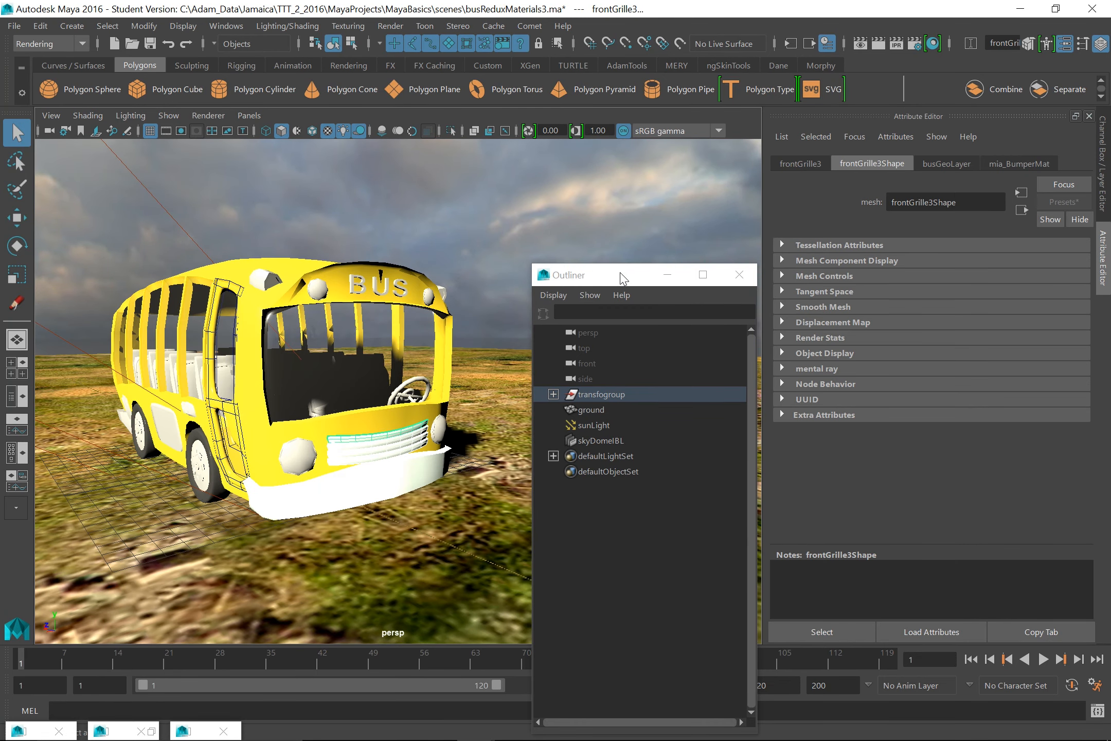
drag(621, 279, 941, 319)
click(878, 43)
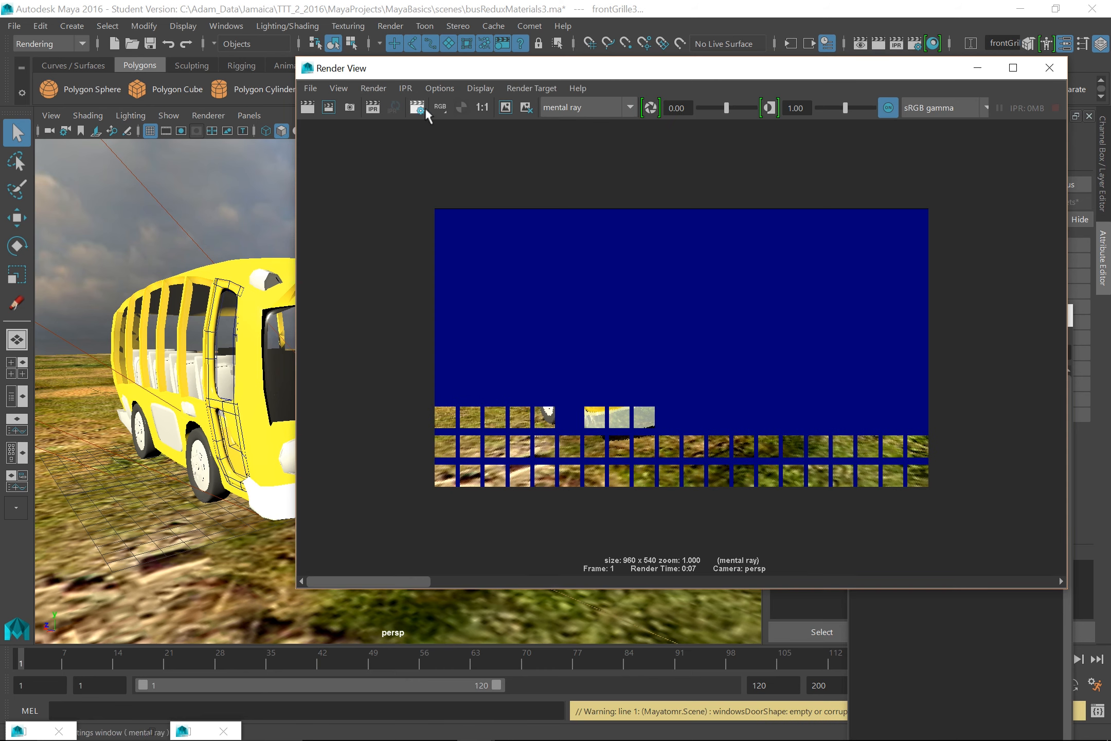
Test-render a region over the bus, starting IPR tuning for its door side and front, and minimise the Render View
click(328, 107)
drag(477, 235, 665, 461)
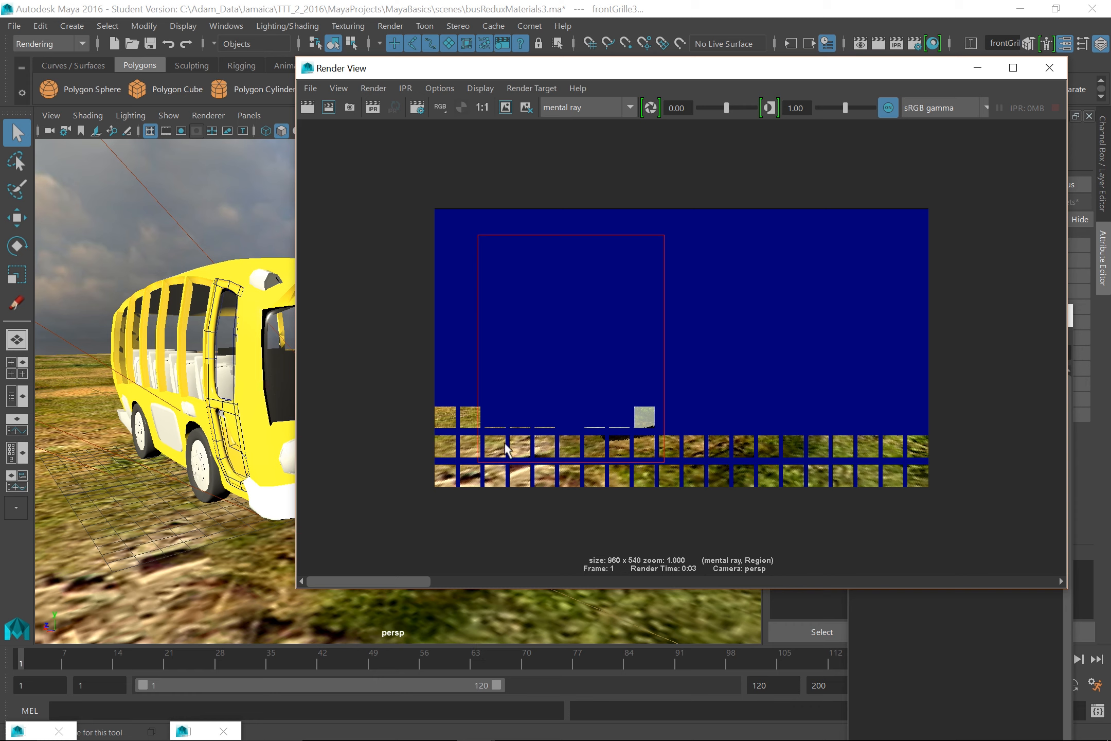
click(371, 109)
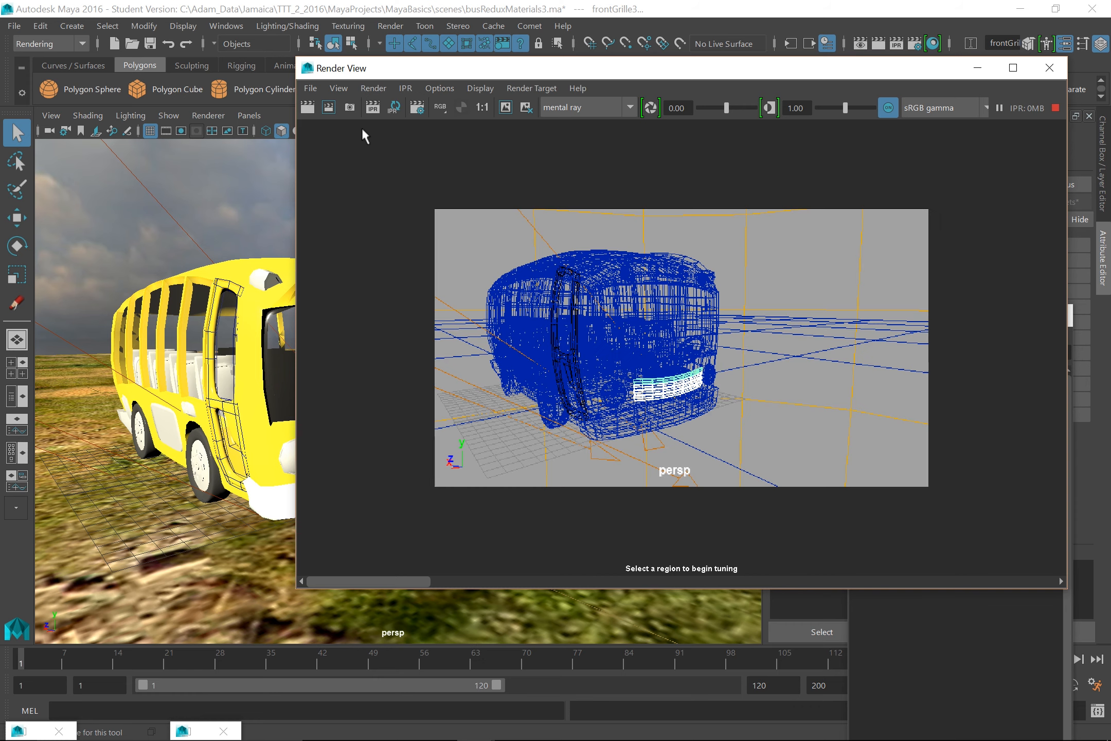
drag(516, 217, 684, 439)
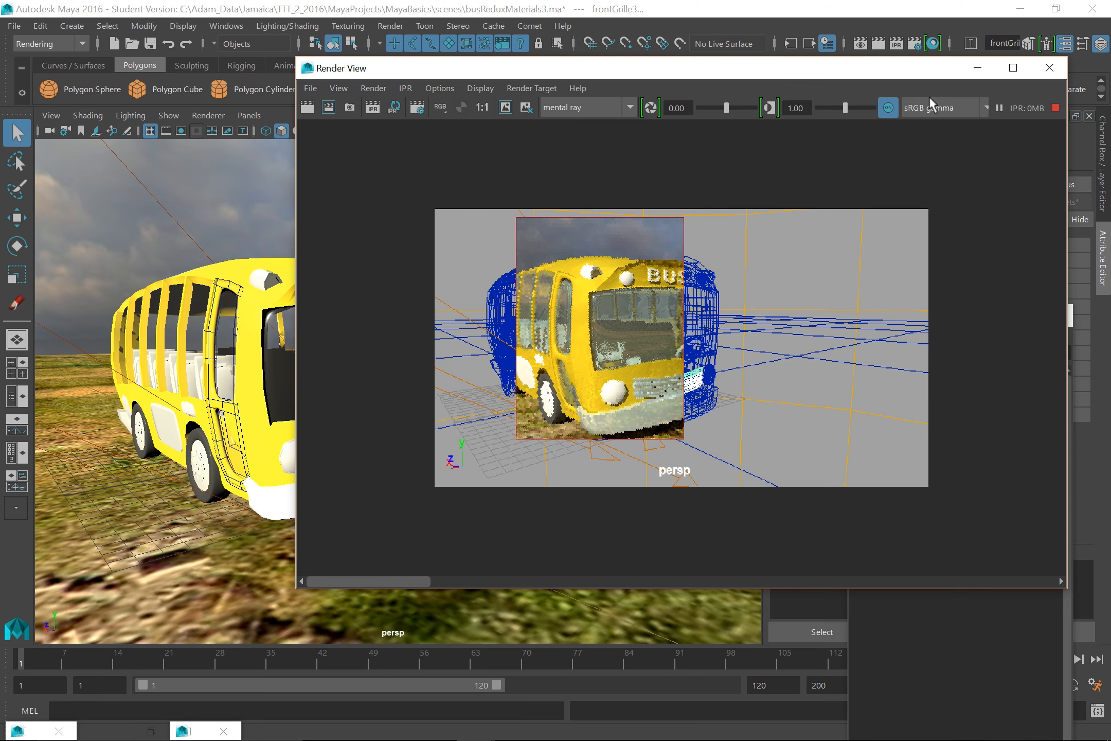
click(978, 68)
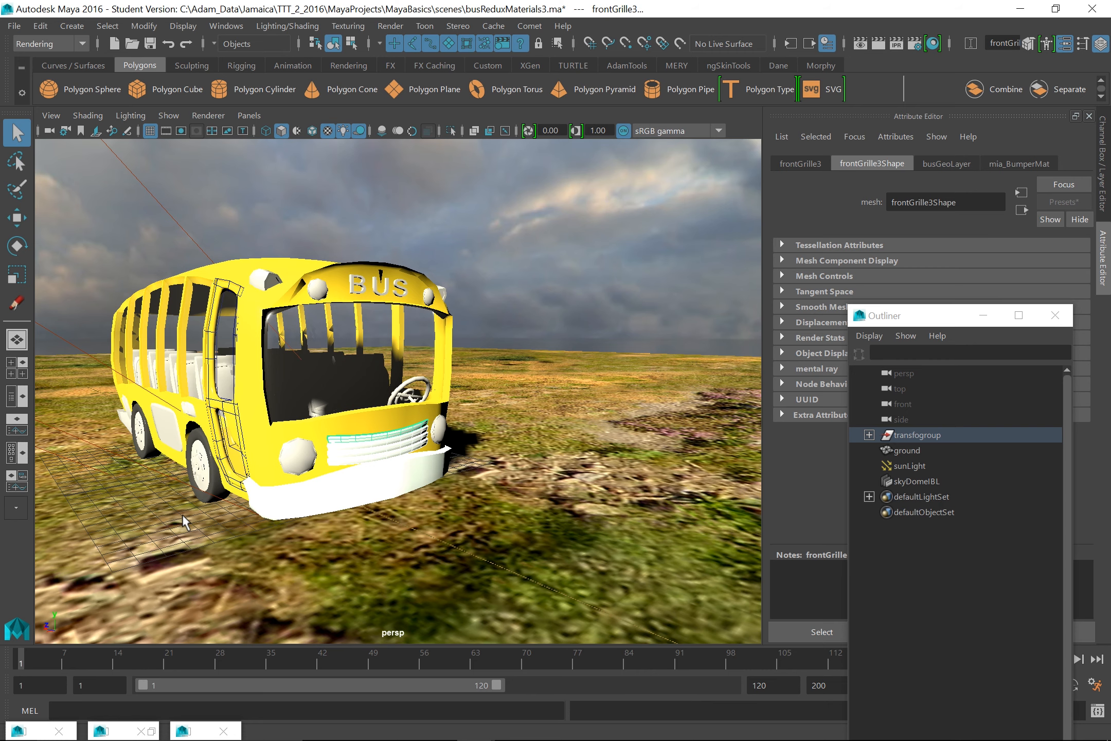
Darken the Diffuse color of the front bumper's mia_BumperMat to a more saturated grey-blue
click(312, 506)
click(1019, 162)
drag(910, 316, 569, 493)
scroll(919, 329, up, 3)
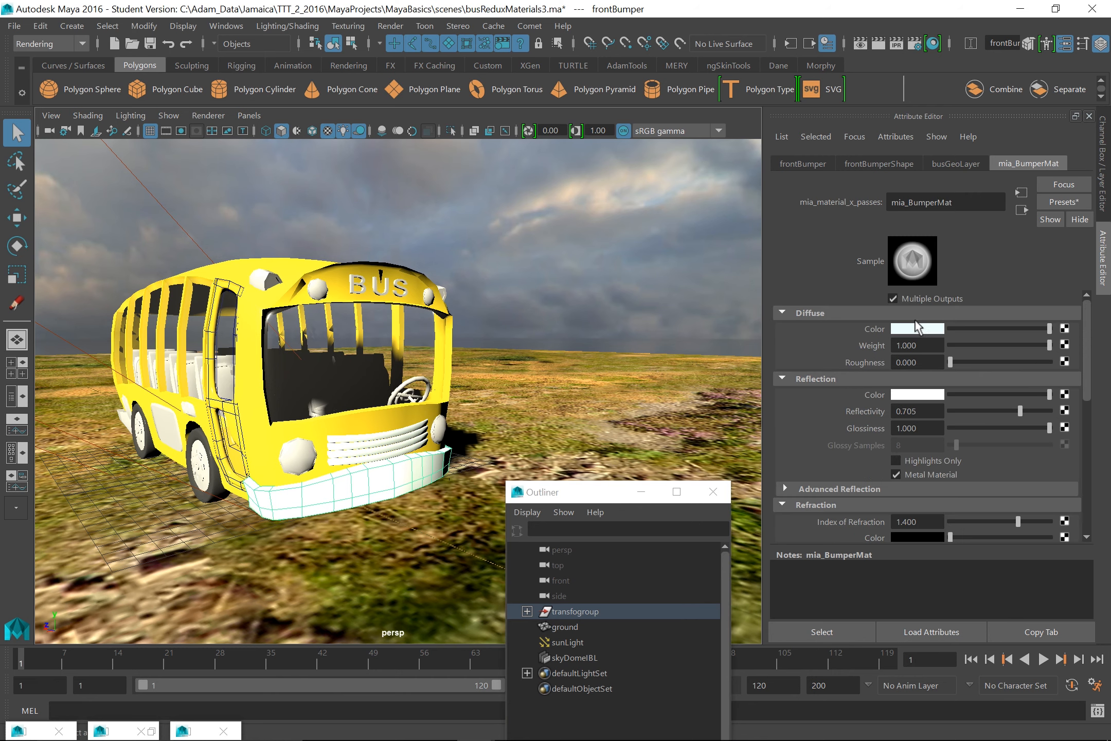
drag(1049, 329, 1020, 336)
click(932, 334)
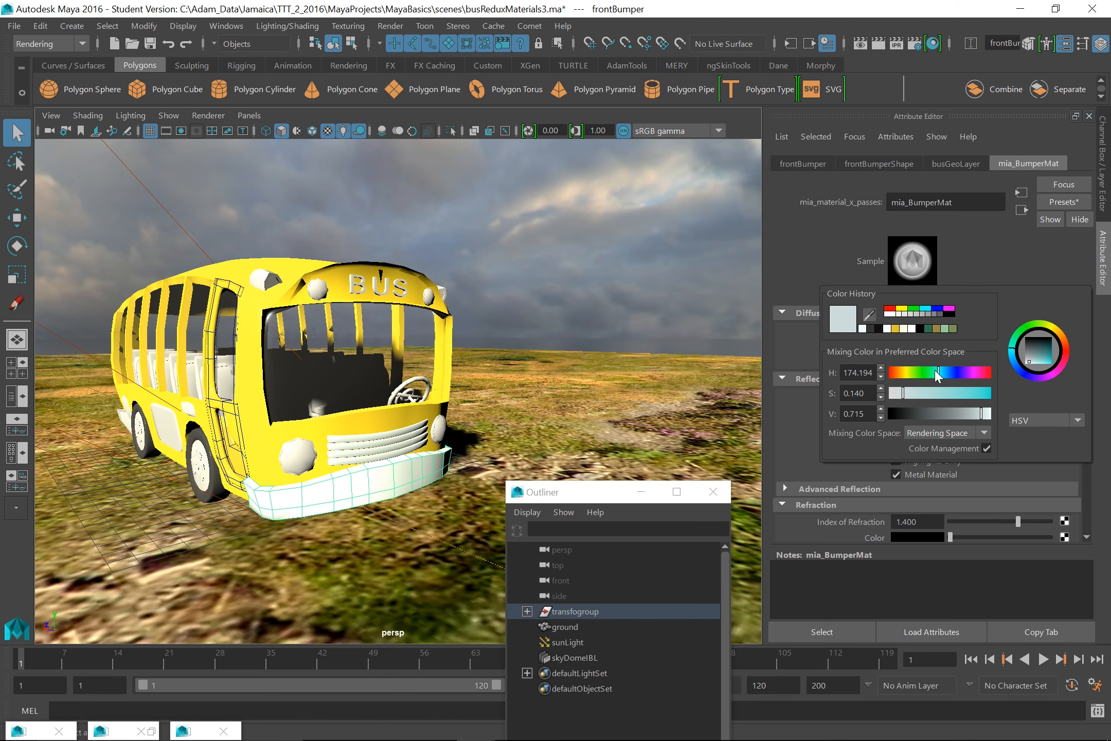
click(914, 394)
drag(916, 394, 971, 417)
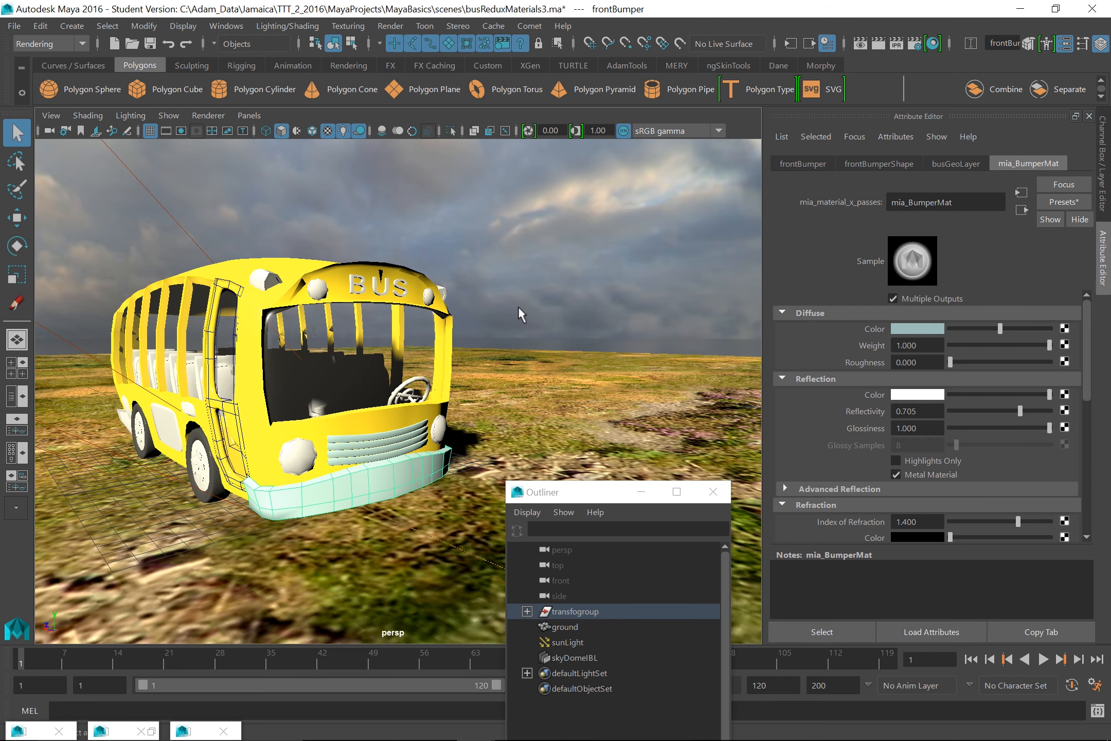
Switch the viewport to plain shaded display without textures or scene lights and move the Outliner clear of the bus front
alt+drag(334, 550, 330, 456)
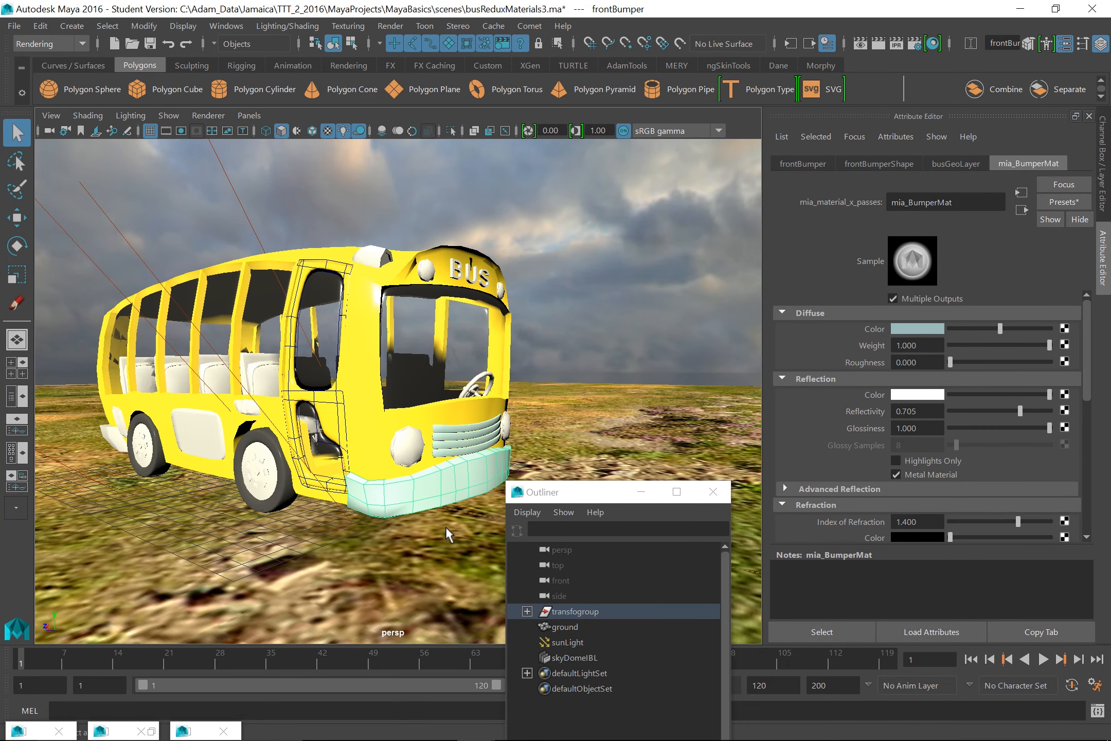
key(5)
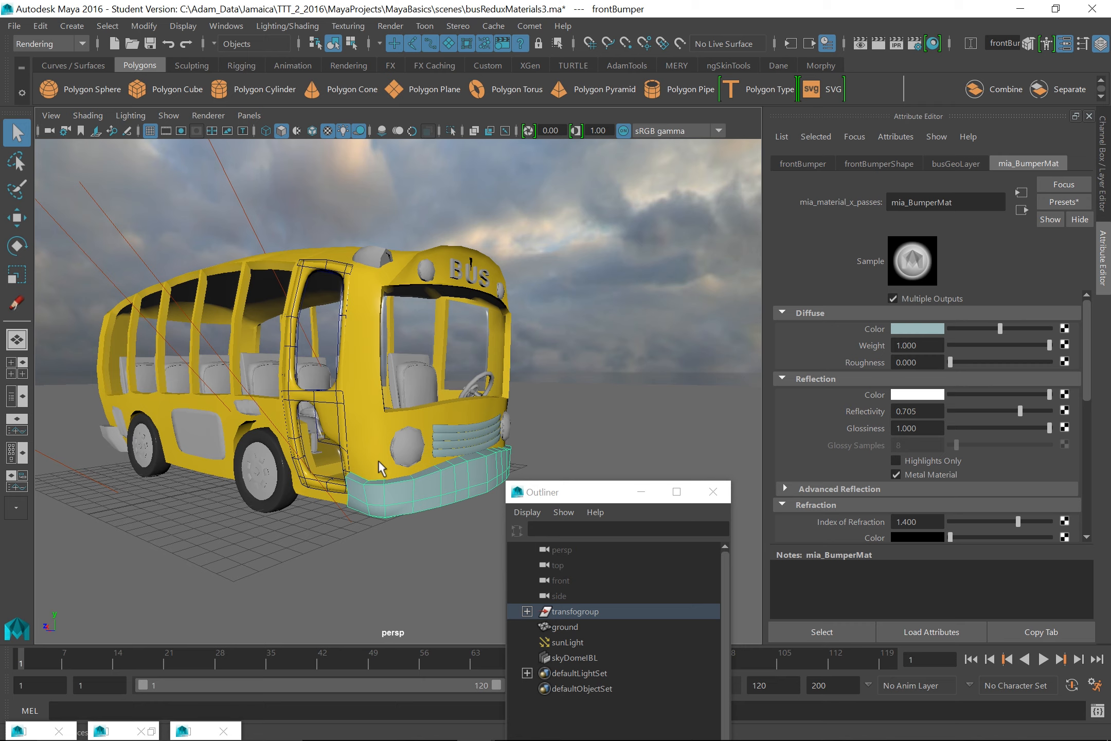
alt+drag(243, 245, 155, 115)
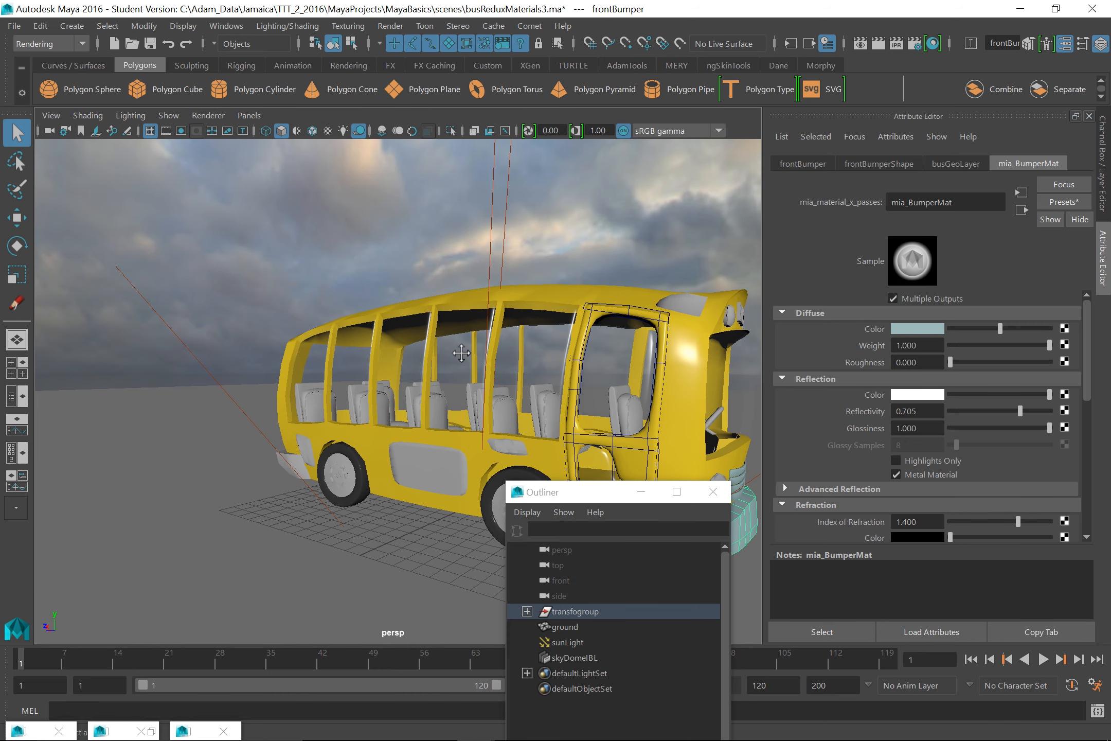
alt+drag(461, 351, 437, 355)
alt+right_drag(435, 354, 458, 398)
drag(597, 501, 520, 604)
alt+drag(492, 510, 361, 481)
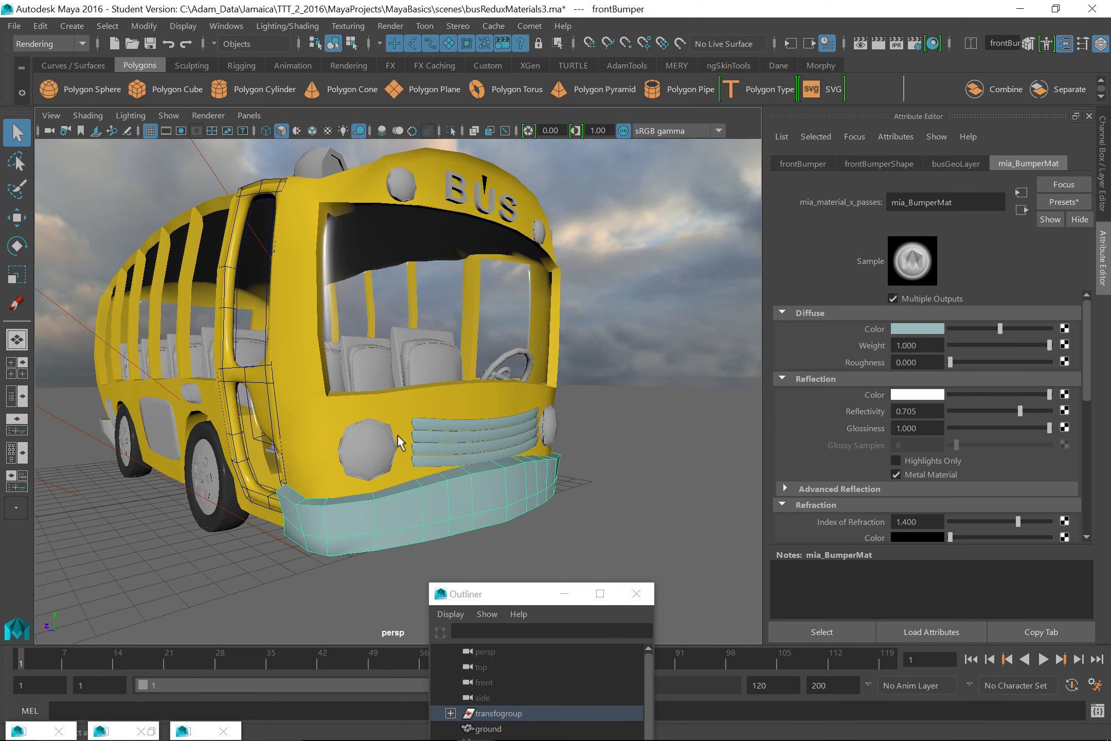
Assign a new mental ray mia_material_x_passes material to the front headlight on the bus's door side
click(368, 452)
right_drag(369, 448, 383, 662)
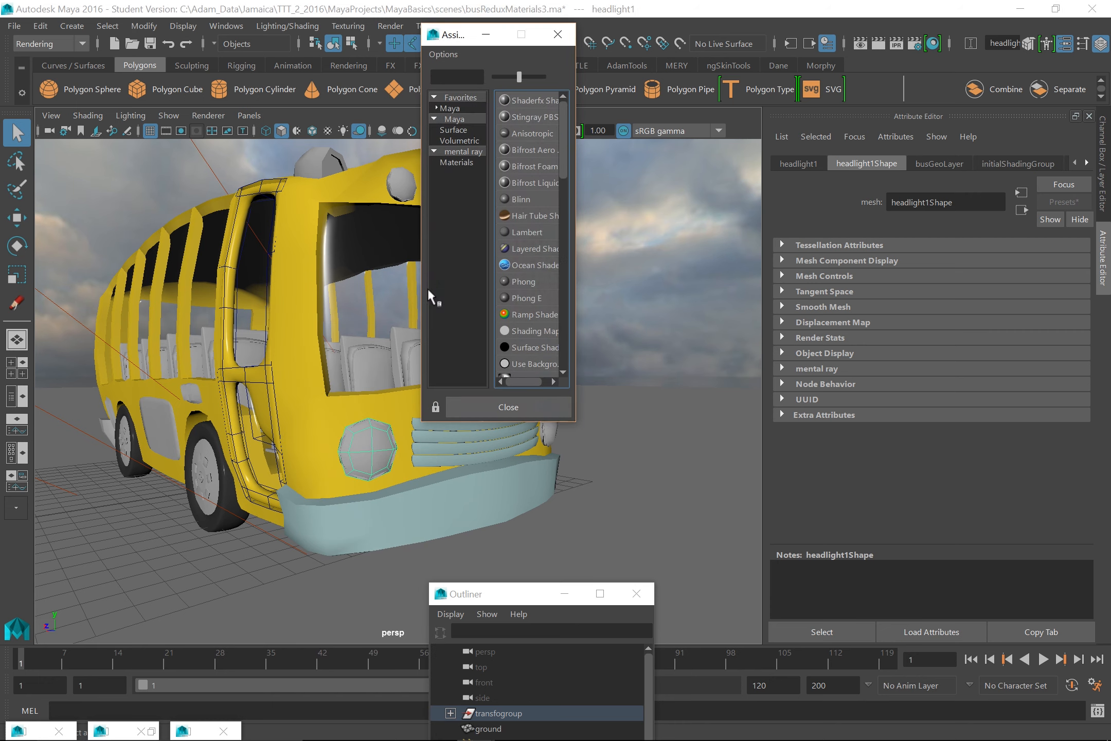
click(462, 163)
drag(575, 205, 648, 206)
click(569, 200)
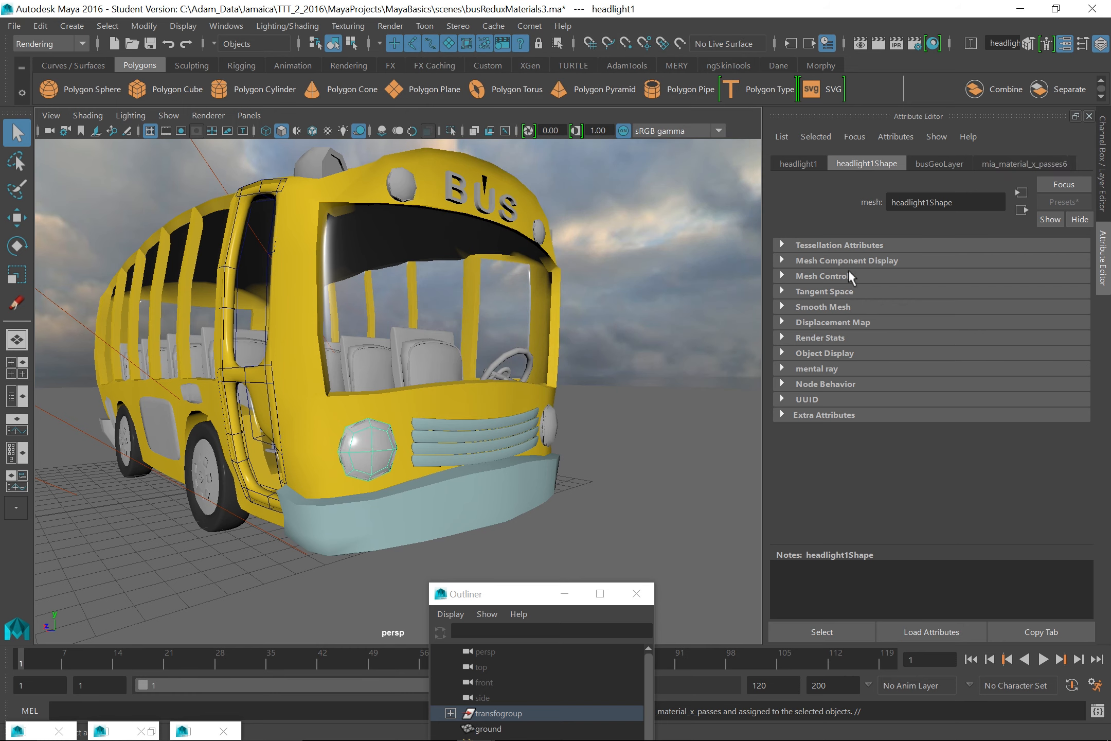
Rename the headlight's new material miaHeadLightMat and raise its Diffuse color to near white
click(999, 164)
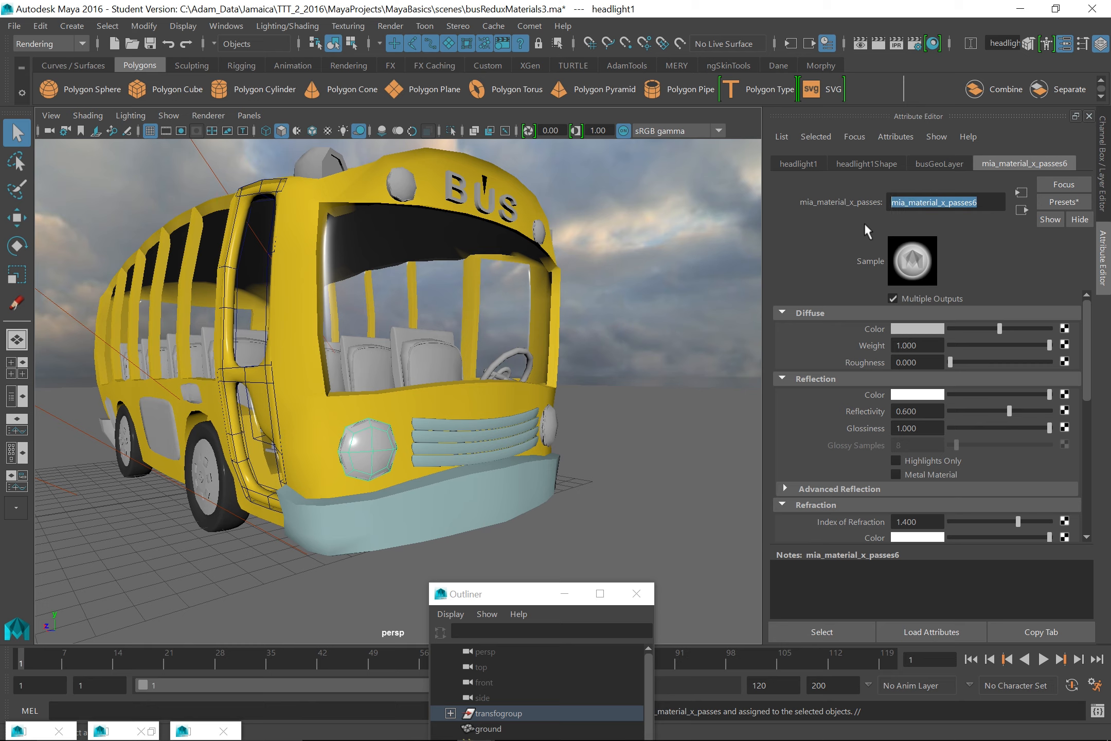
text(miaHea)
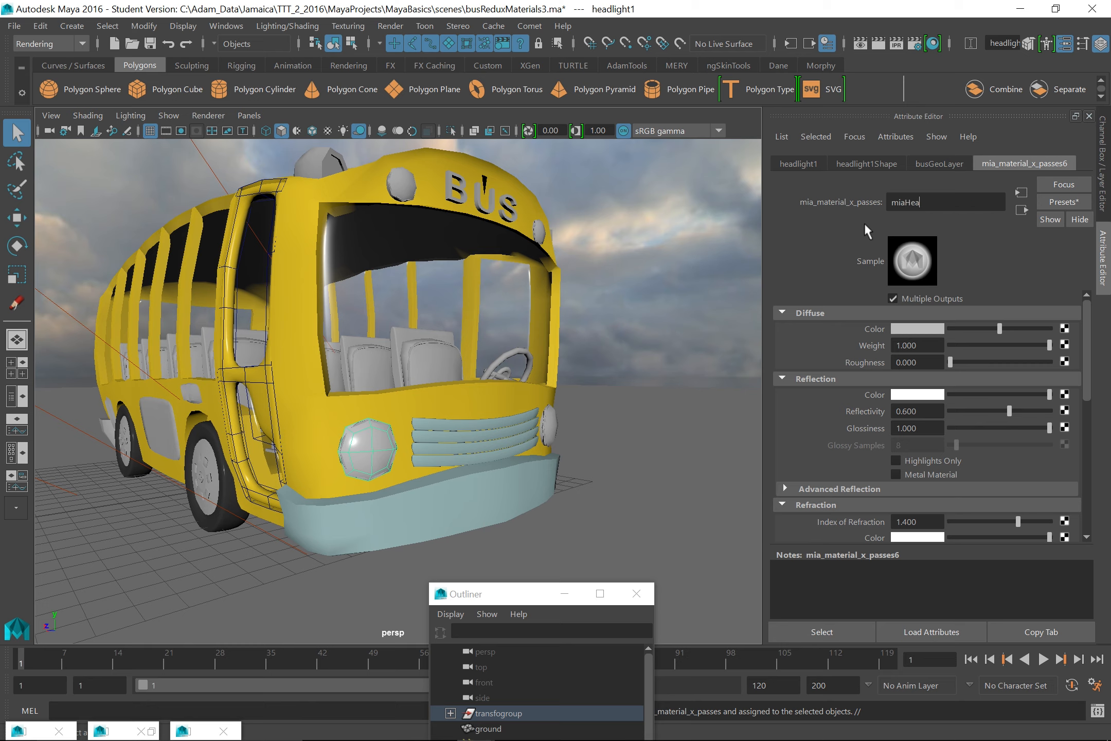
text(dLightMat)
key(Return)
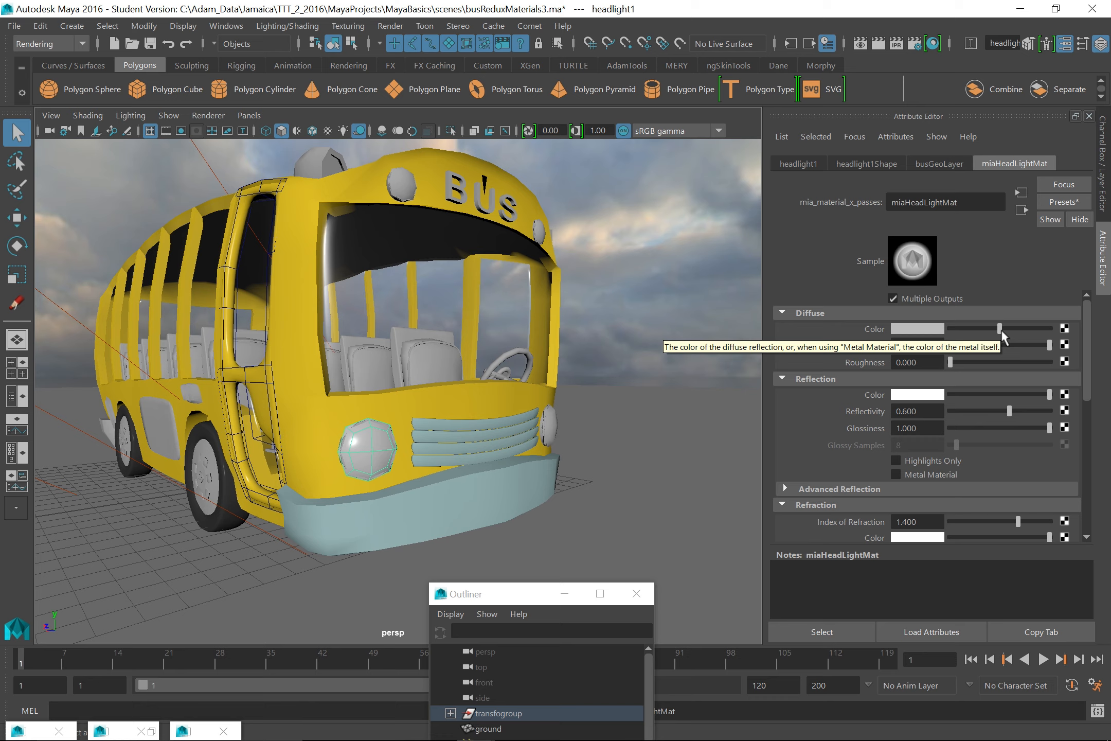
drag(1001, 328, 1043, 334)
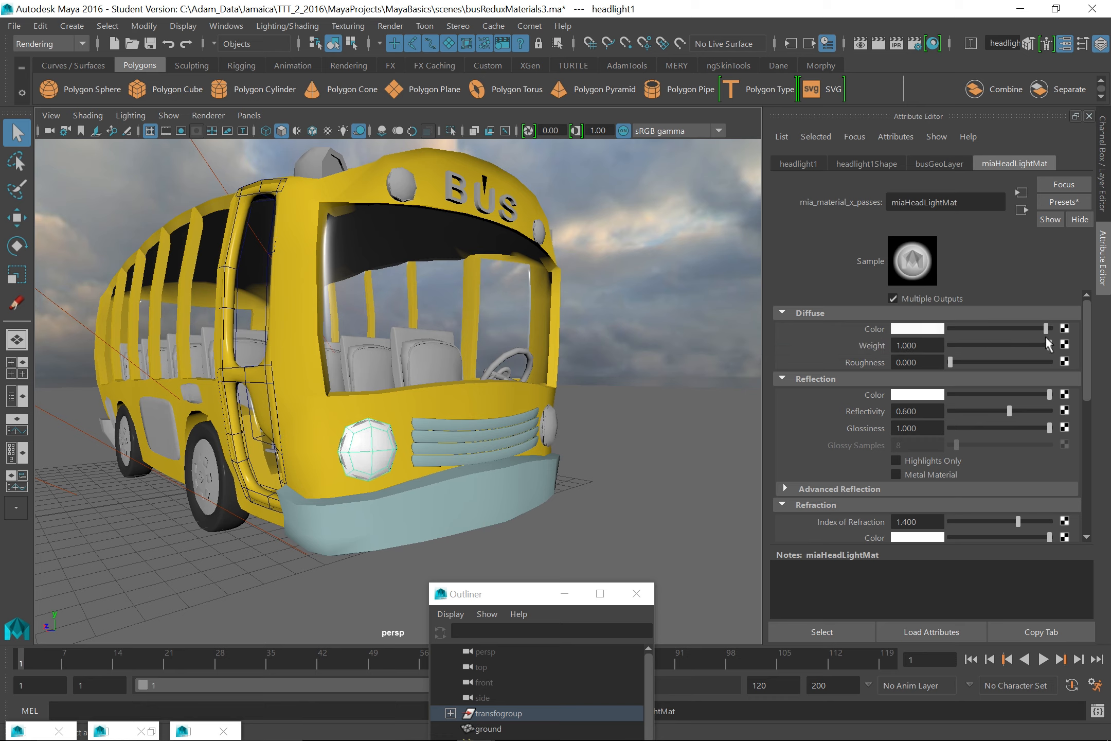
Tint the Reflection color of miaHeadLightMat pale yellow with hue about 58, saturation about 0.344 and value 1.2
click(918, 316)
click(921, 345)
mouse_move(904, 394)
mouse_down()
mouse_move(915, 411)
mouse_move(984, 408)
mouse_move(916, 420)
mouse_up()
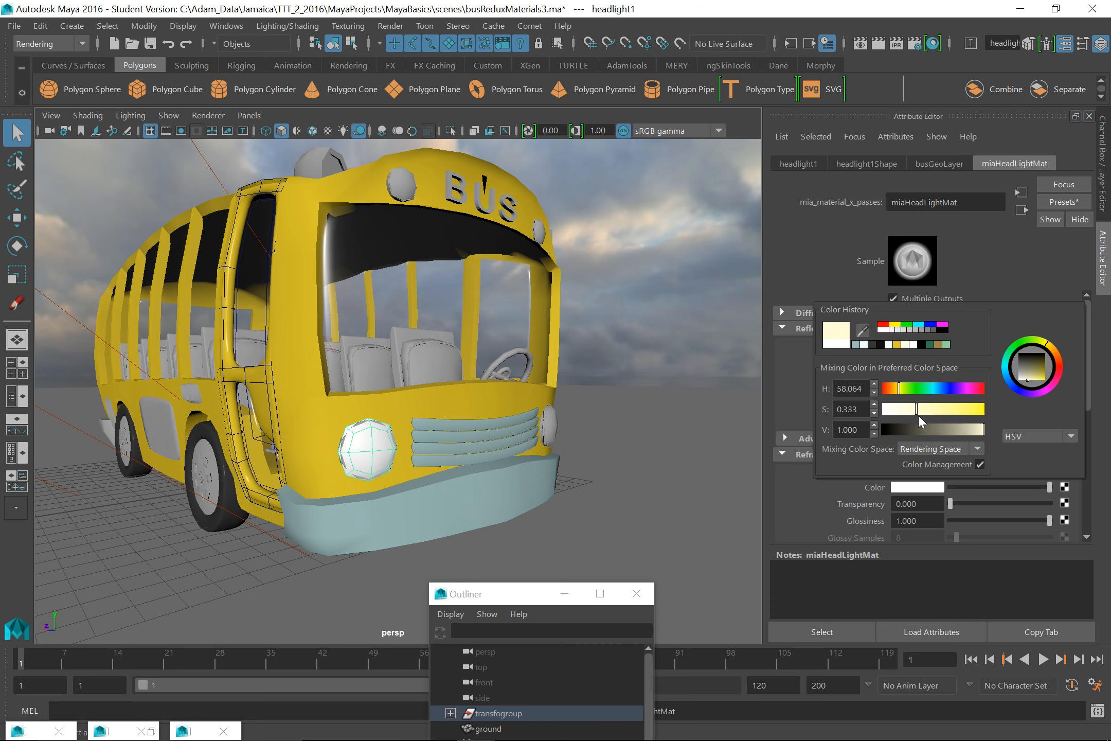
click(909, 345)
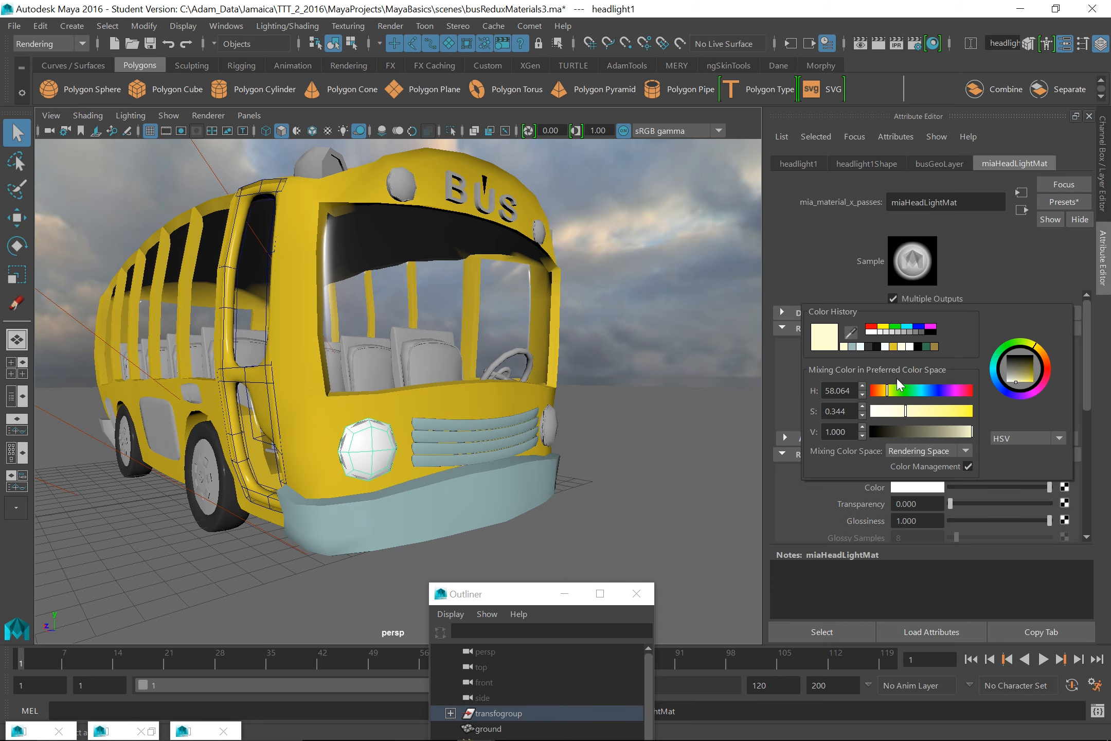
click(844, 431)
text(1.2)
key(Return)
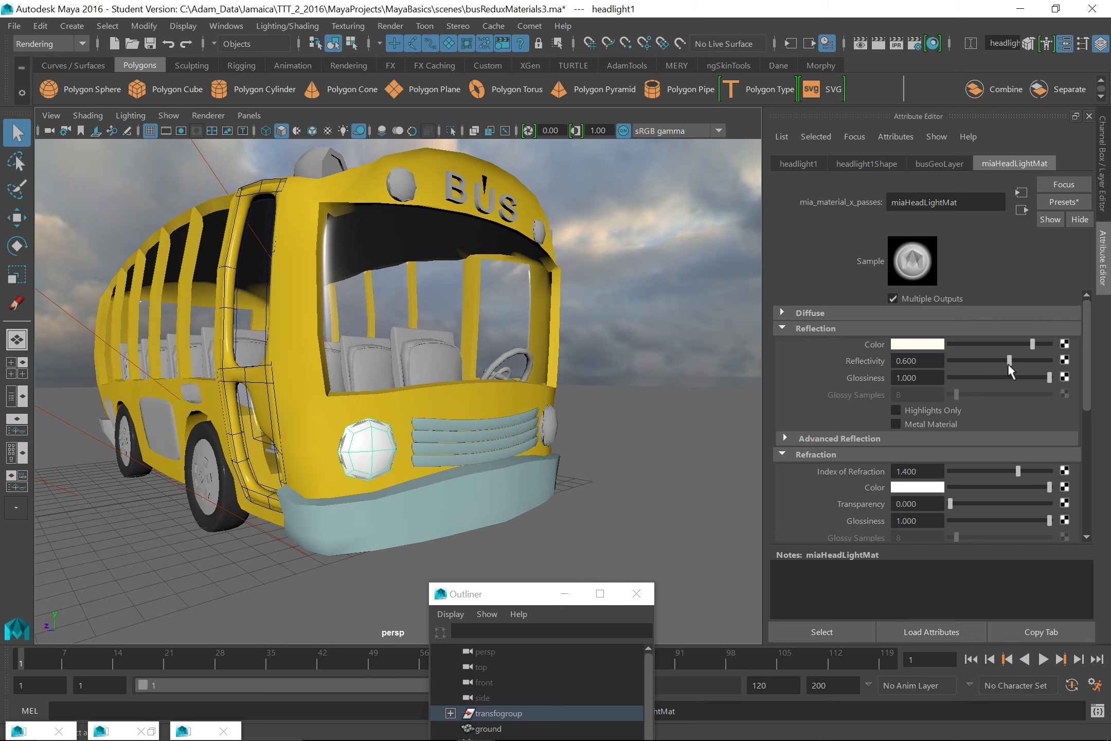
Tint the Diffuse color of miaHeadLightMat a pale warm yellow and set its value to 1.3
click(877, 314)
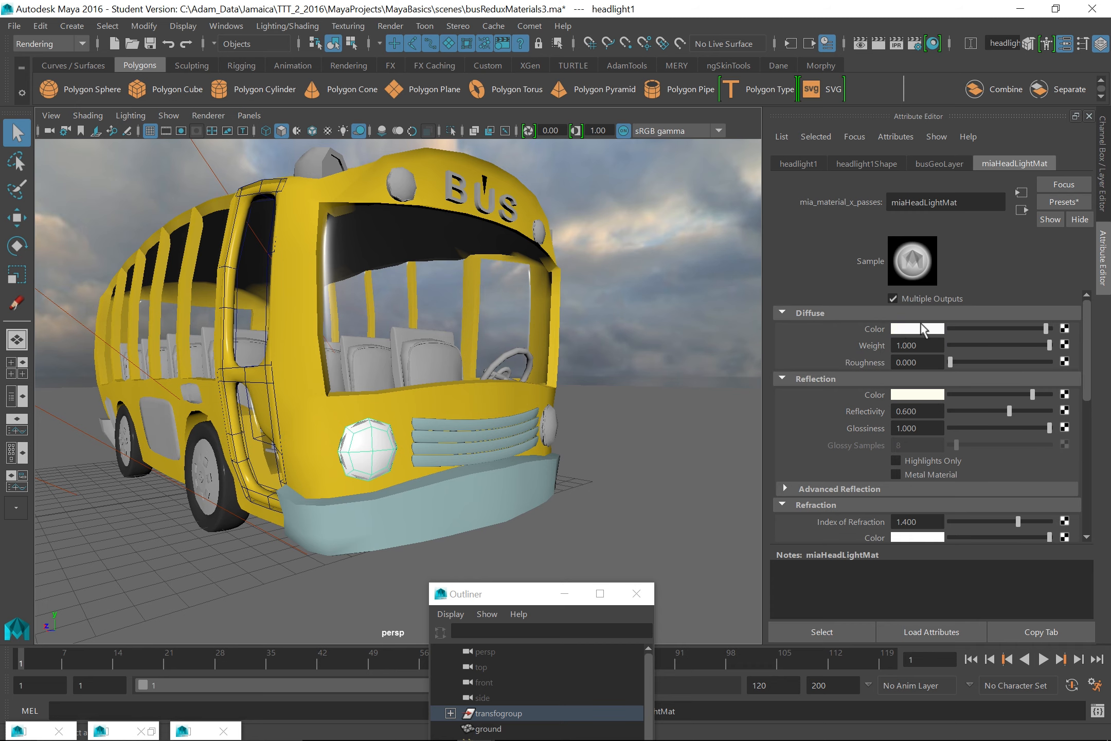
click(918, 329)
drag(970, 394, 917, 396)
text(1.3)
key(Return)
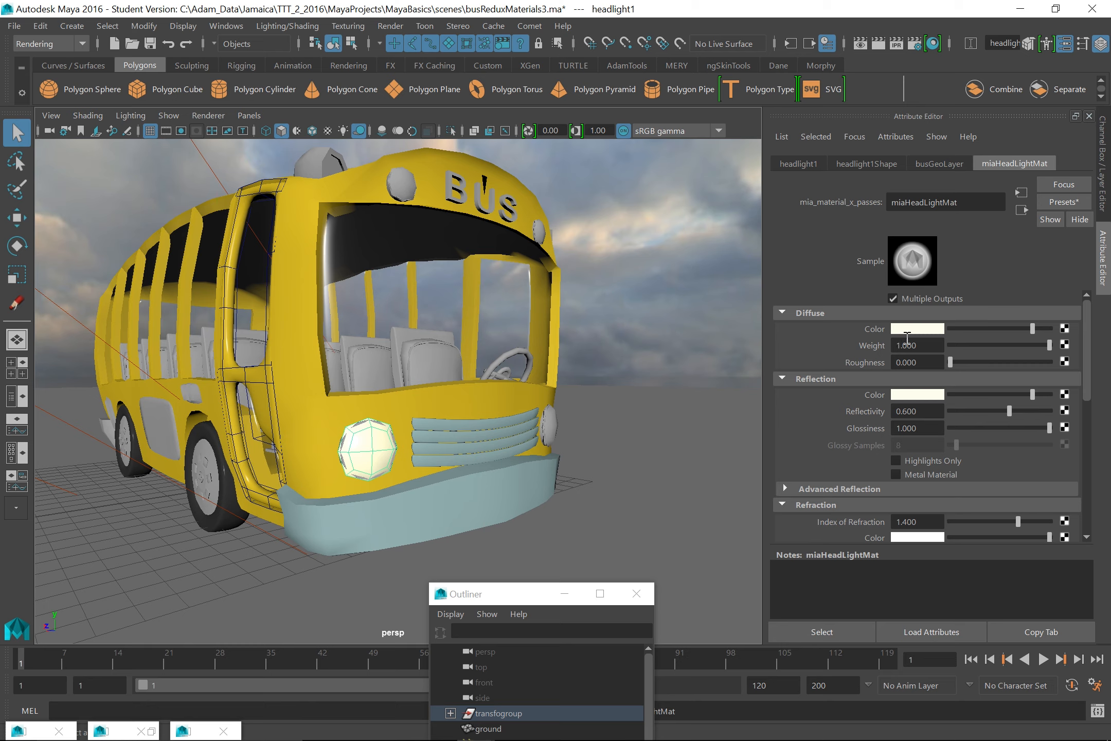
Lower the Reflectivity of miaHeadLightMat to 0.290 and preview the headlight smoothed with its cage shown
scroll(1090, 378, down, 1)
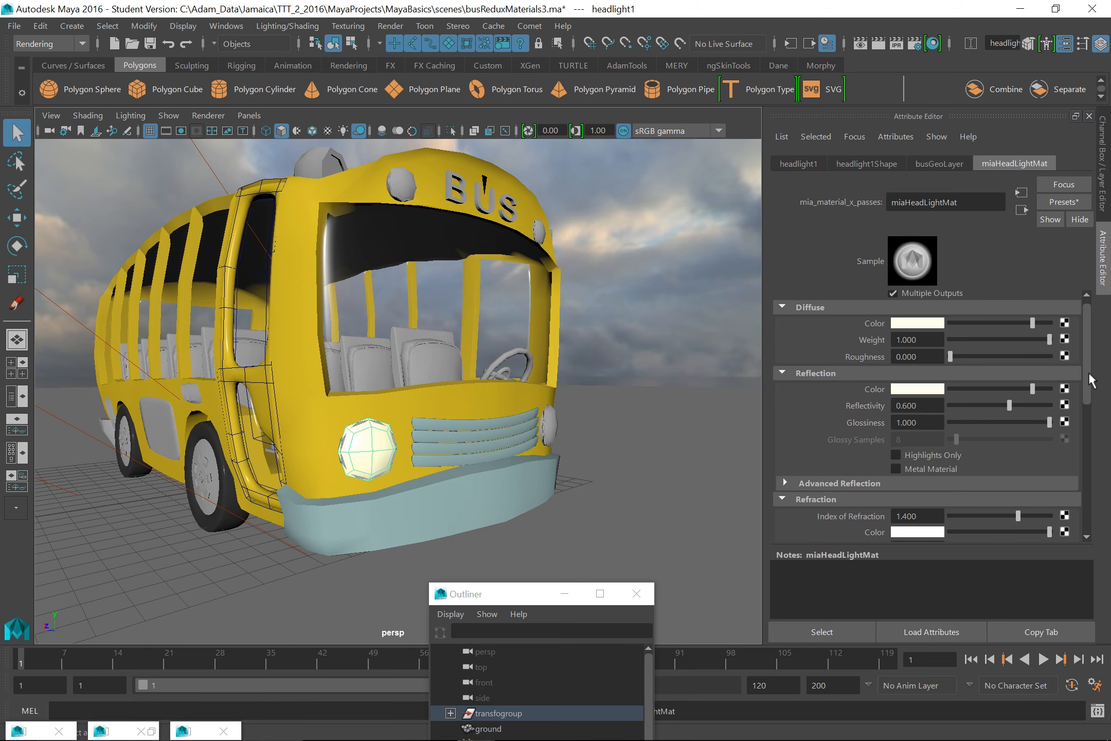
scroll(1092, 381, down, 5)
drag(1095, 406, 1094, 432)
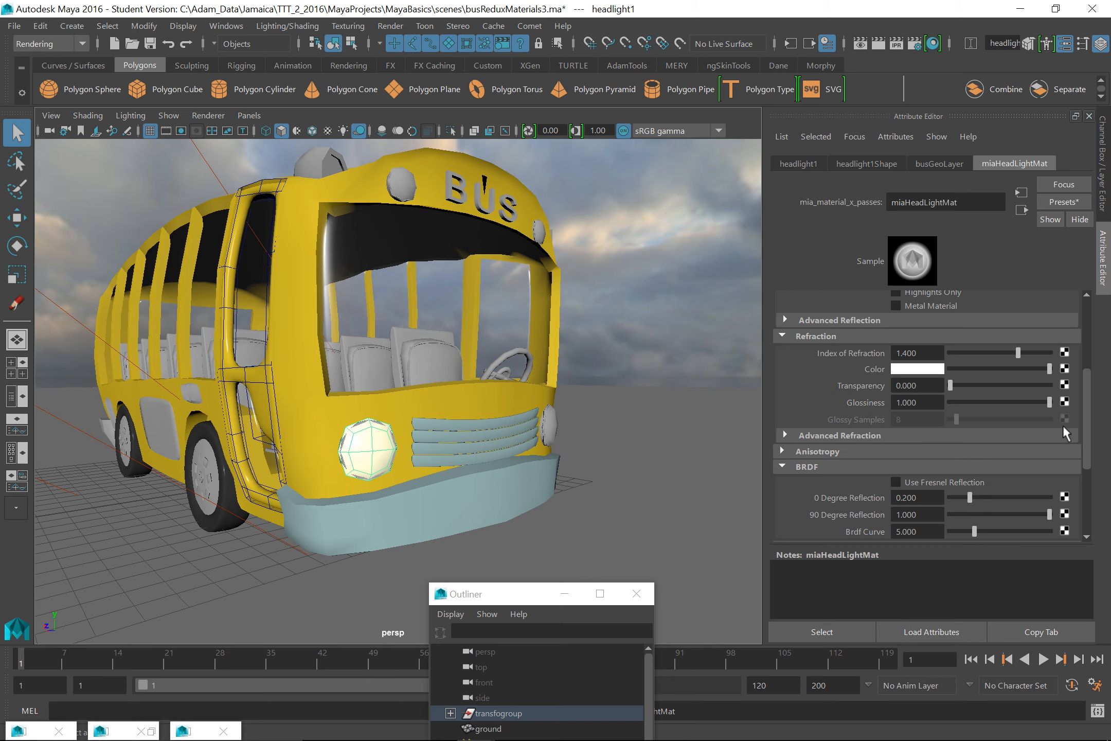
drag(1087, 420, 1078, 354)
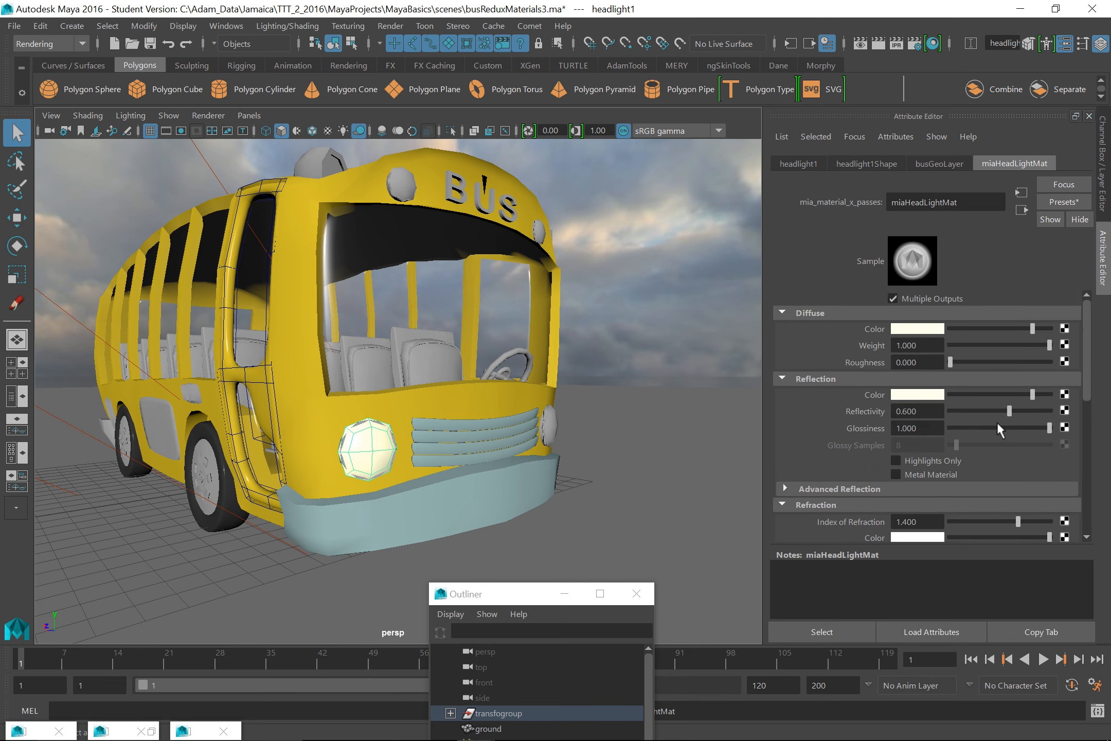
drag(1006, 410, 978, 415)
key(2)
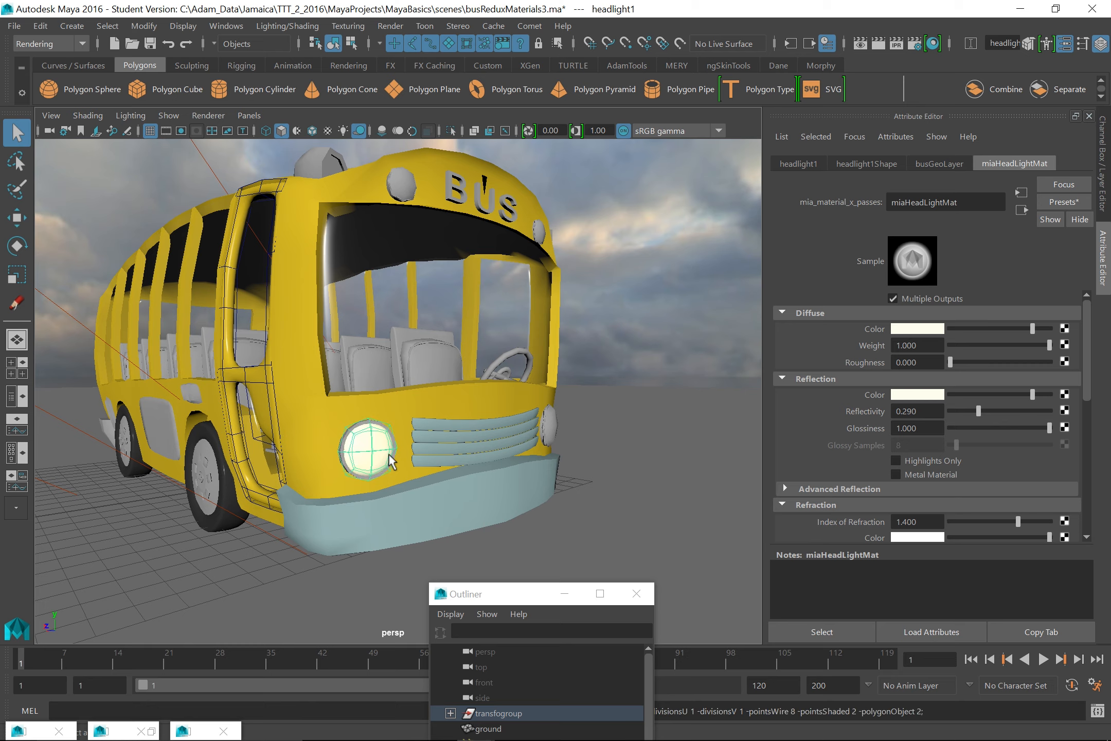
Assign the existing material miaHeadLightMat to the second headlight on the far side of the bus front
click(552, 423)
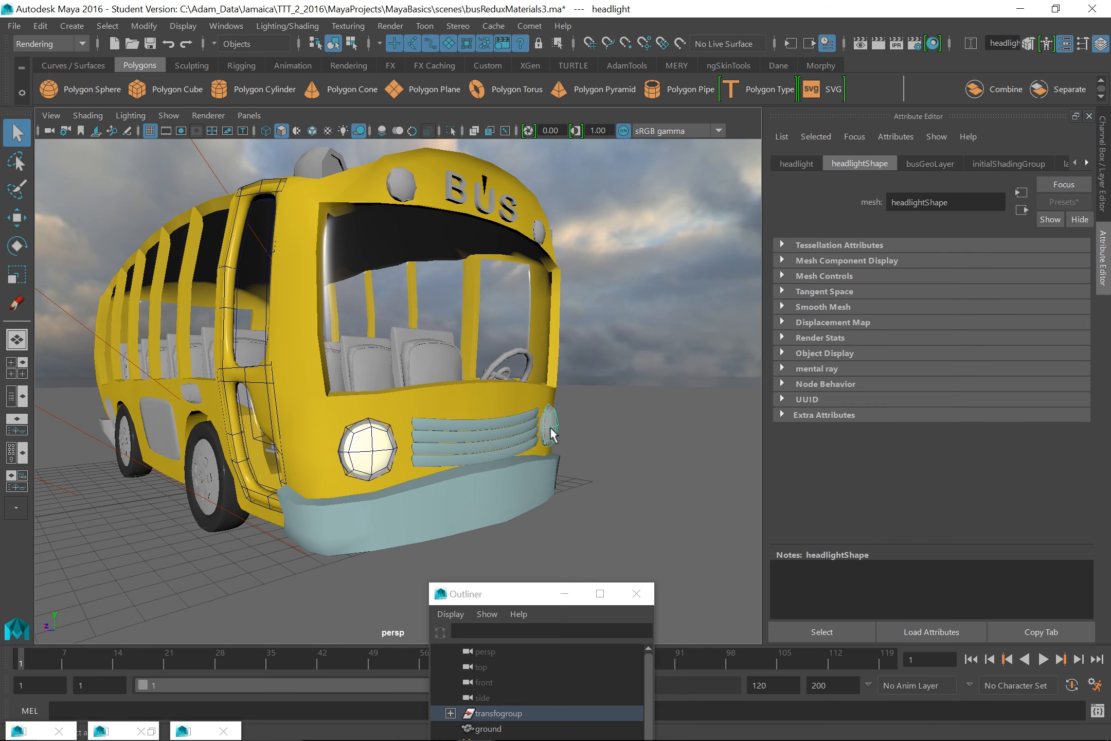
right_click(550, 428)
mouse_move(590, 693)
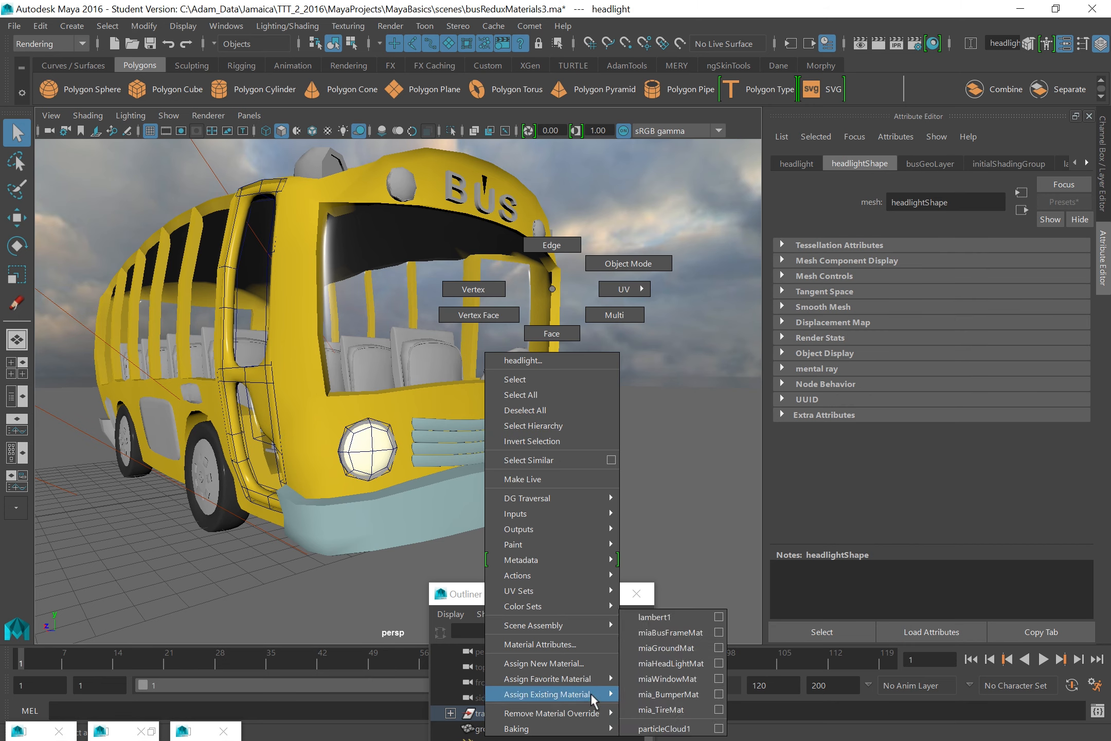
click(655, 662)
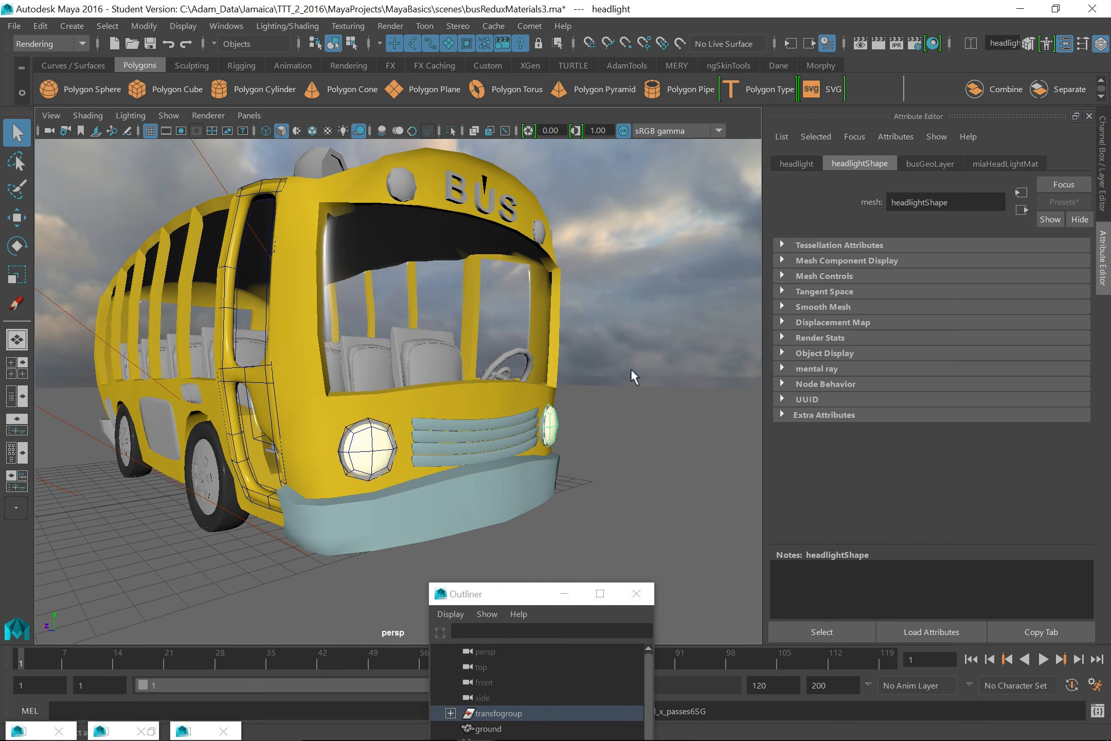
Preview the four front grille bars smoothed with their cages shown
click(435, 426)
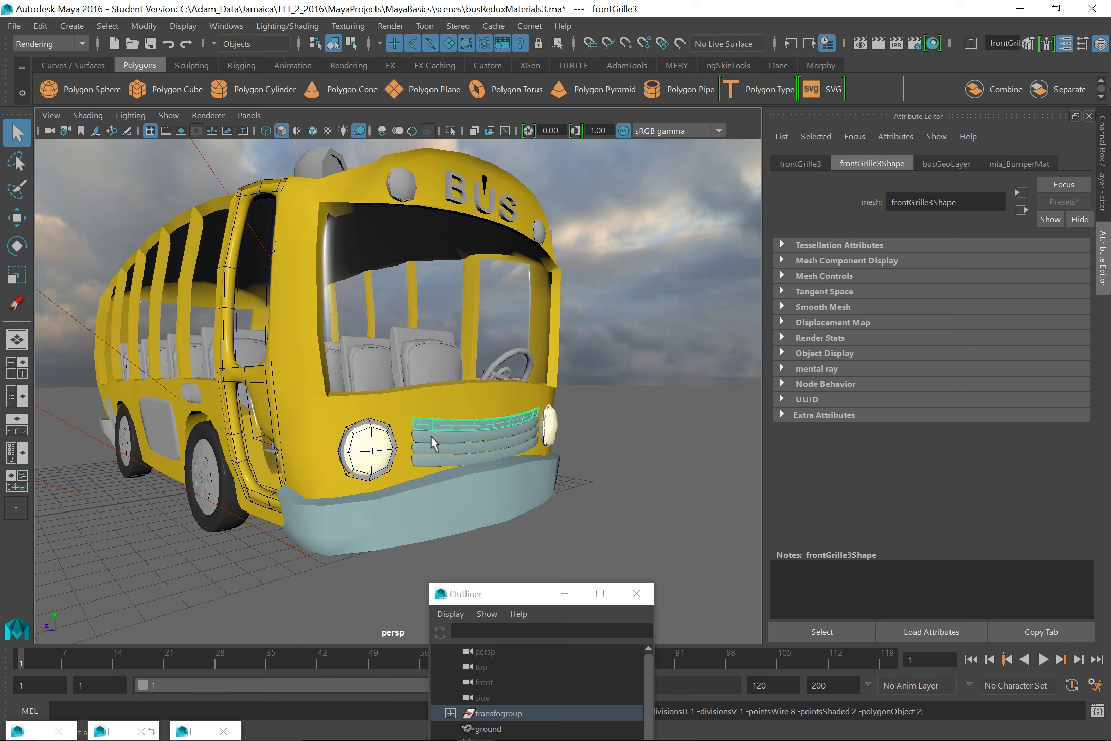
click(424, 445)
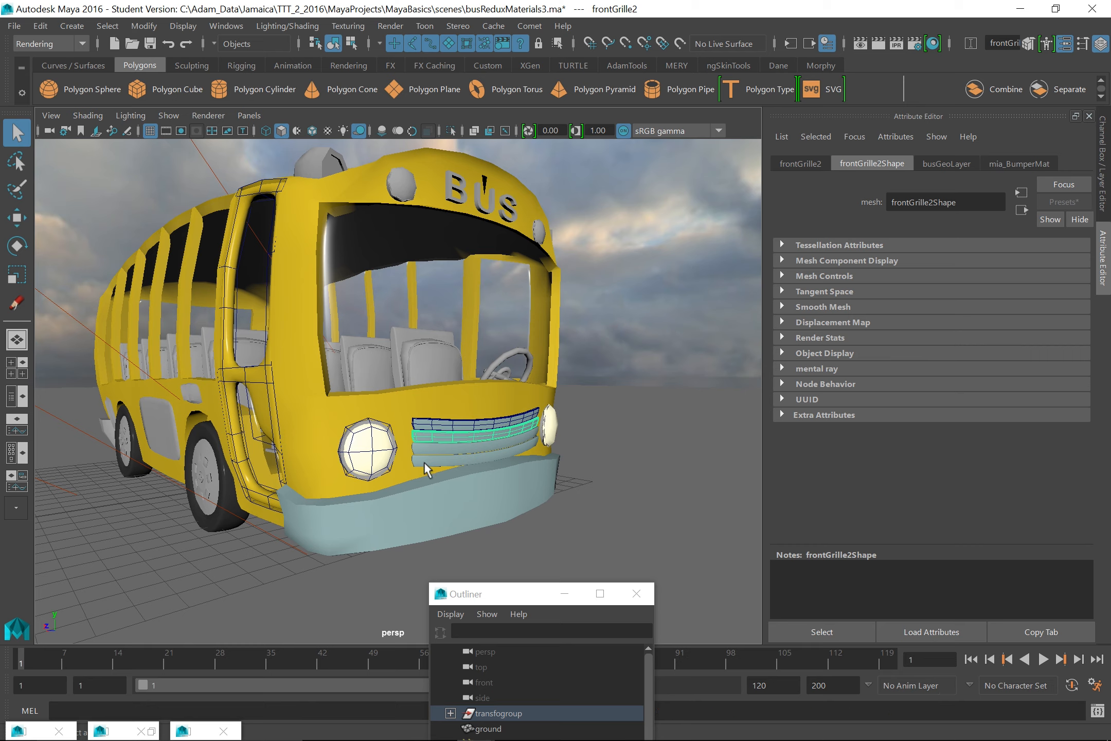
key(2)
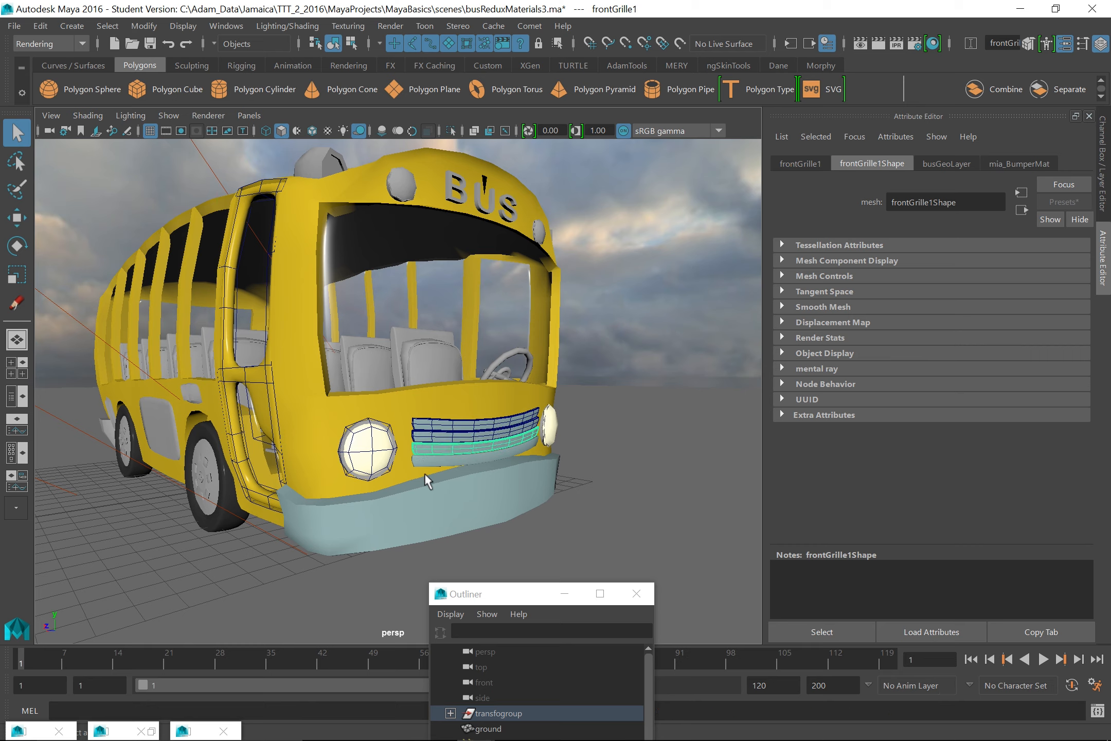
key(Left)
key(2)
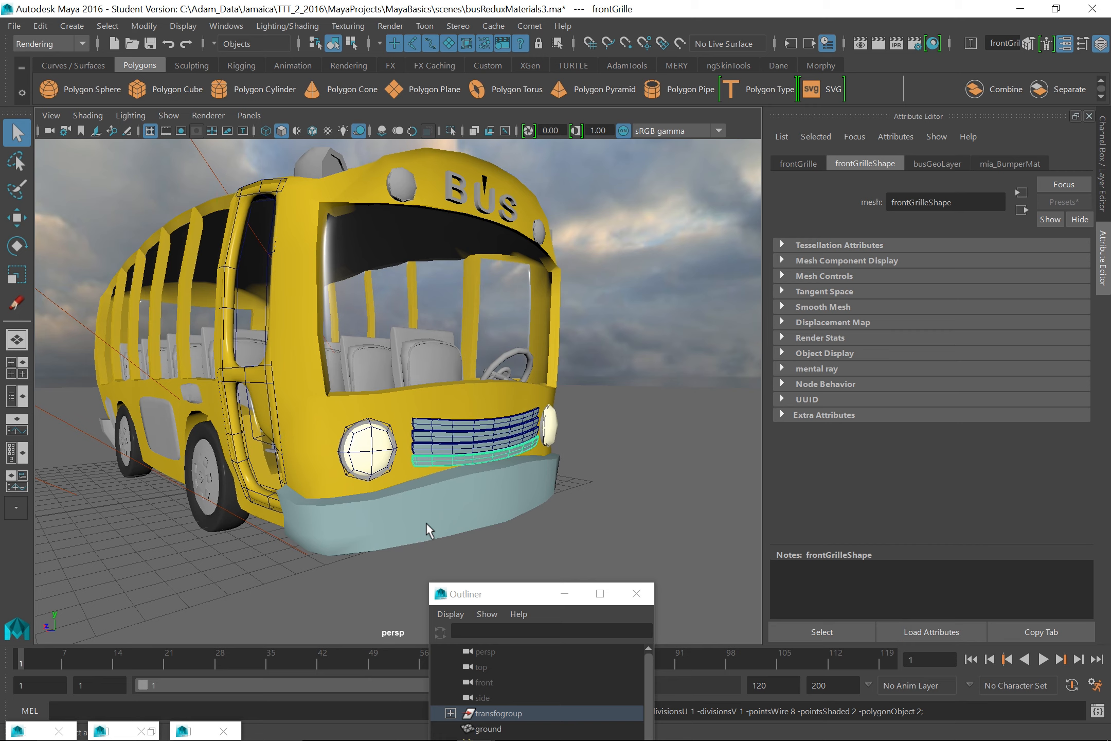
Turn on the smooth mesh preview for the front bumper and set its display to Smooth Mesh only
click(423, 532)
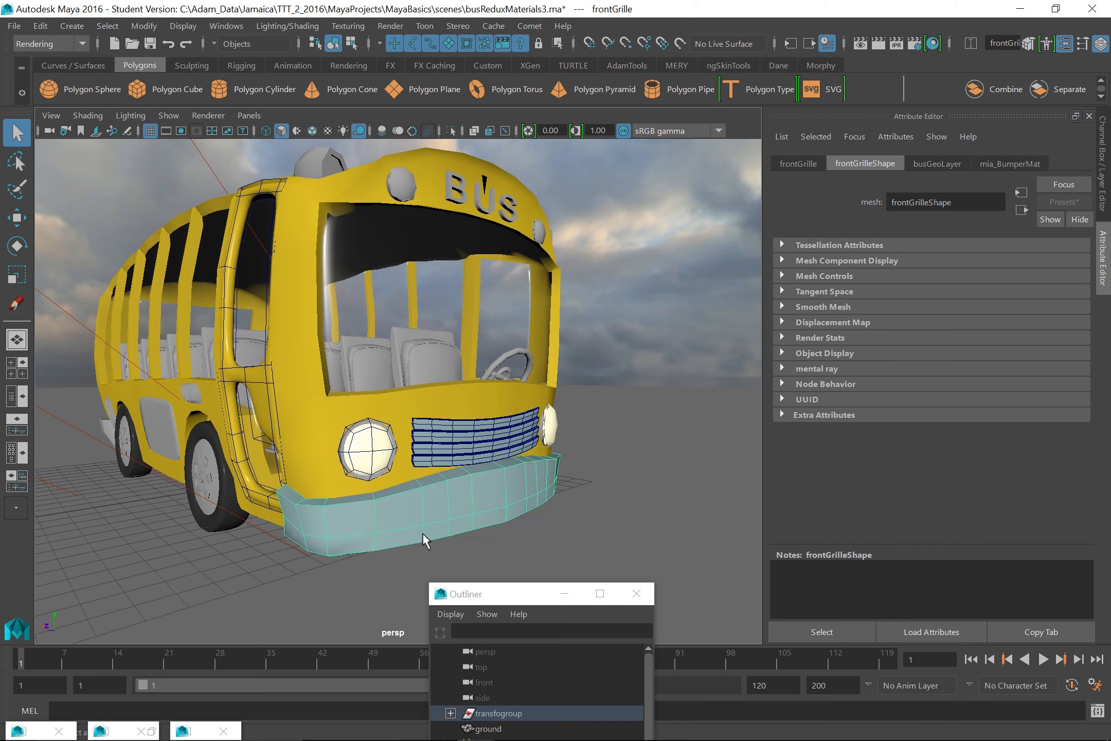
key(2)
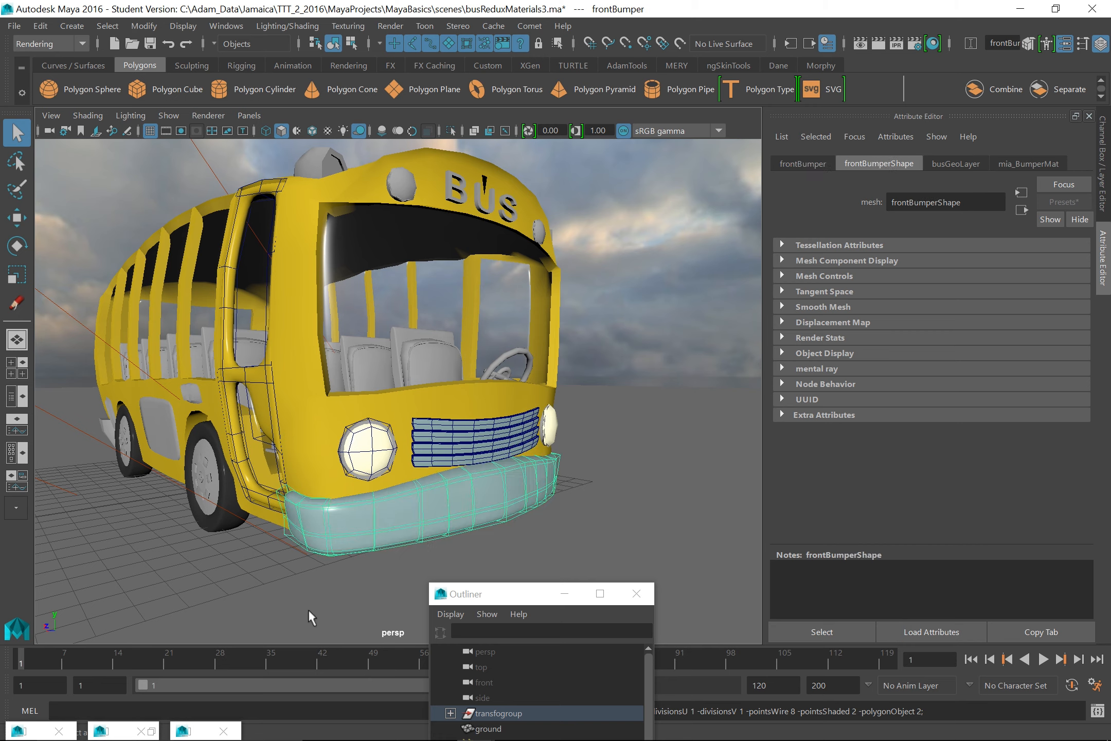
click(308, 610)
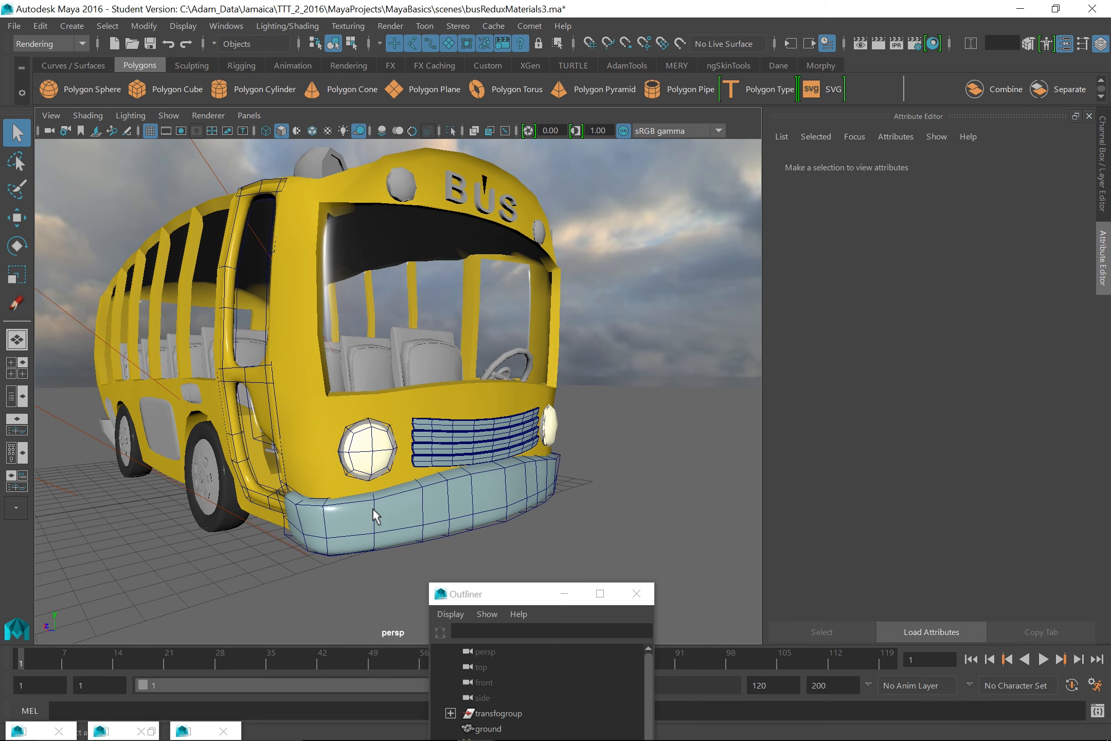
click(532, 494)
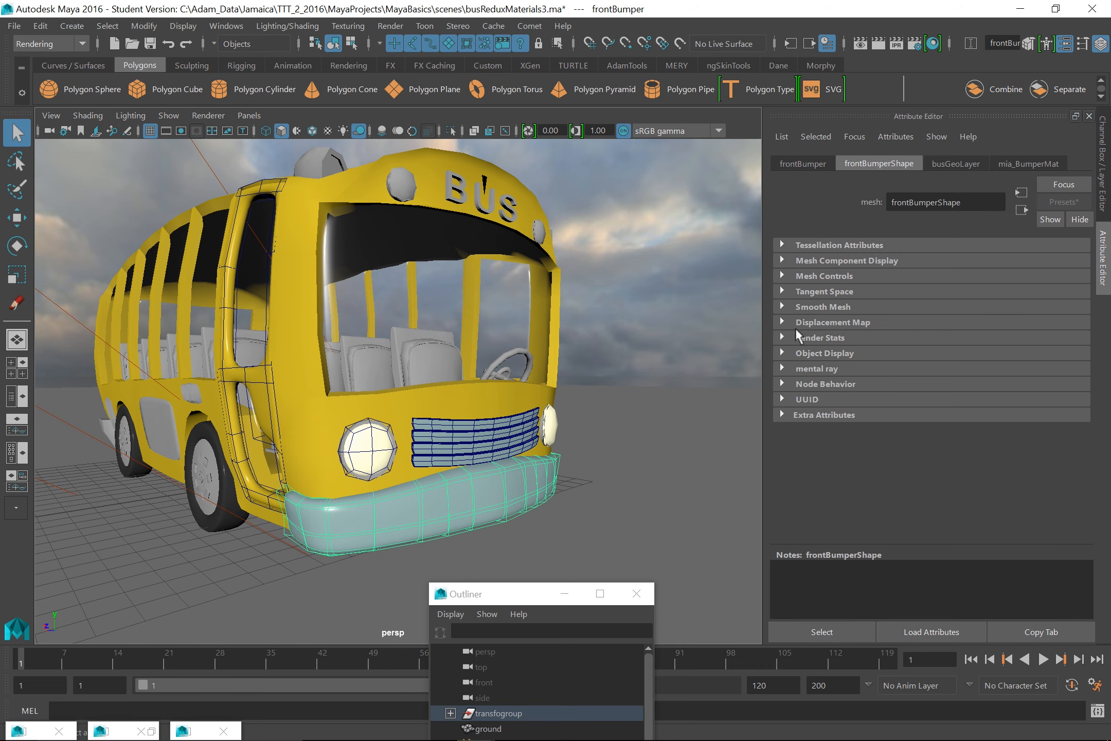
click(784, 337)
click(783, 338)
click(823, 306)
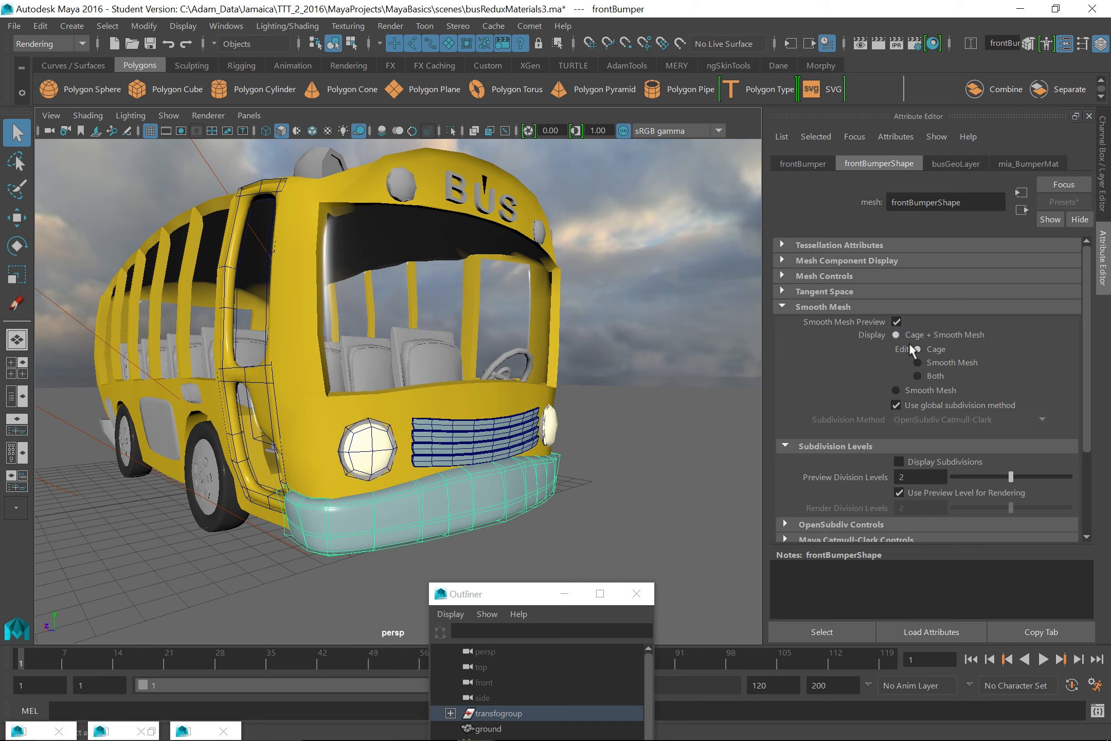
click(896, 391)
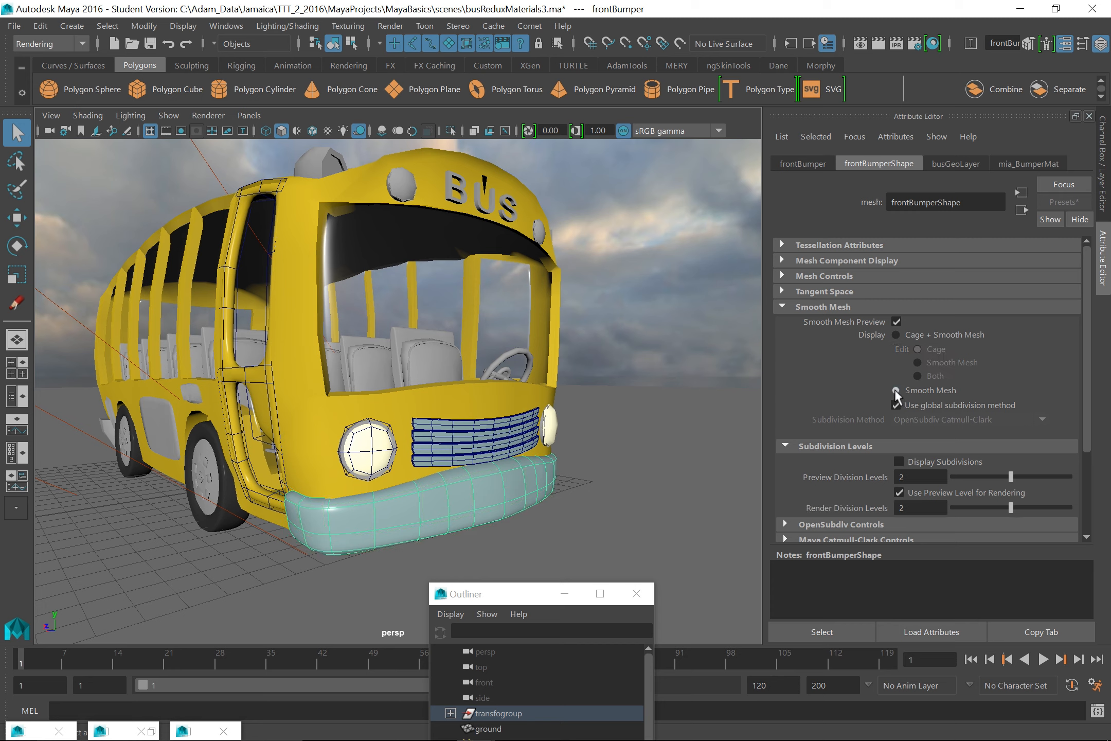
click(714, 418)
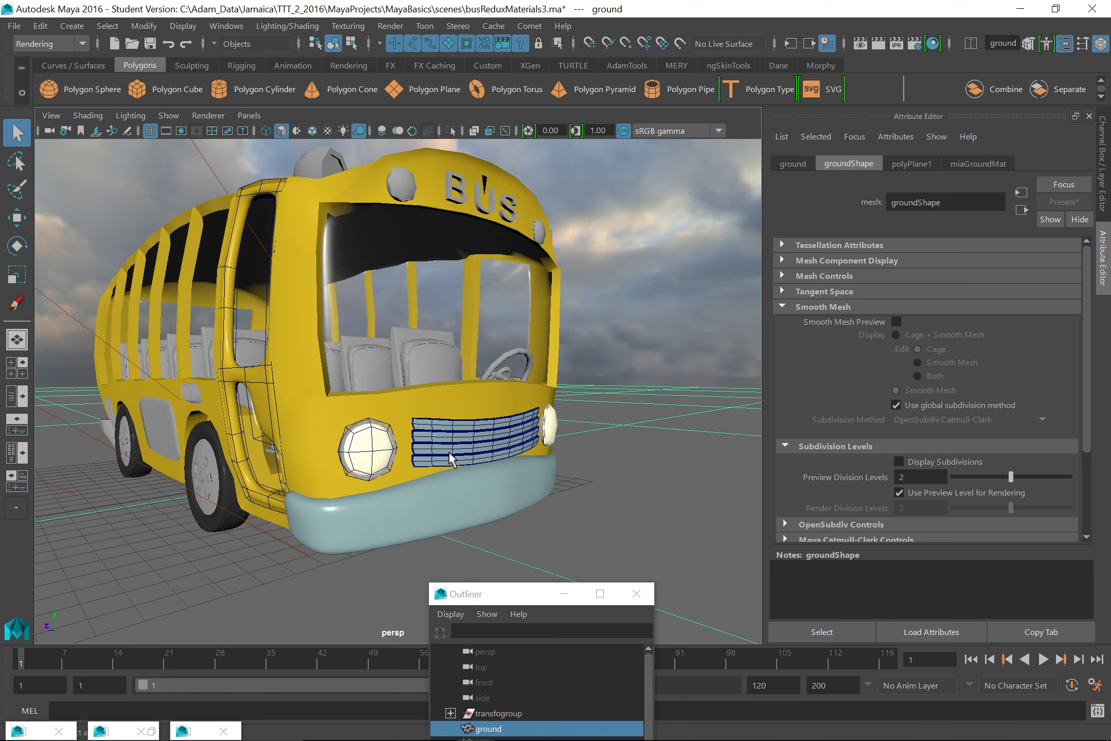
Set both headlights' smooth mesh preview to display Smooth Mesh only
click(547, 434)
click(909, 392)
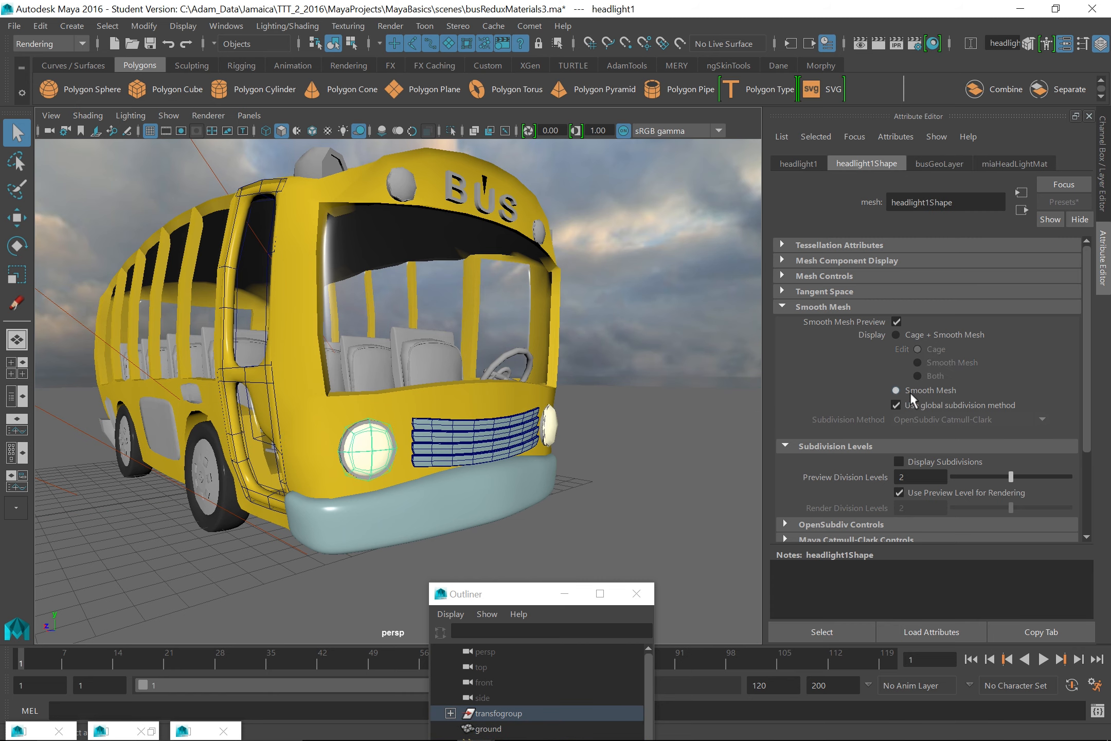
click(550, 426)
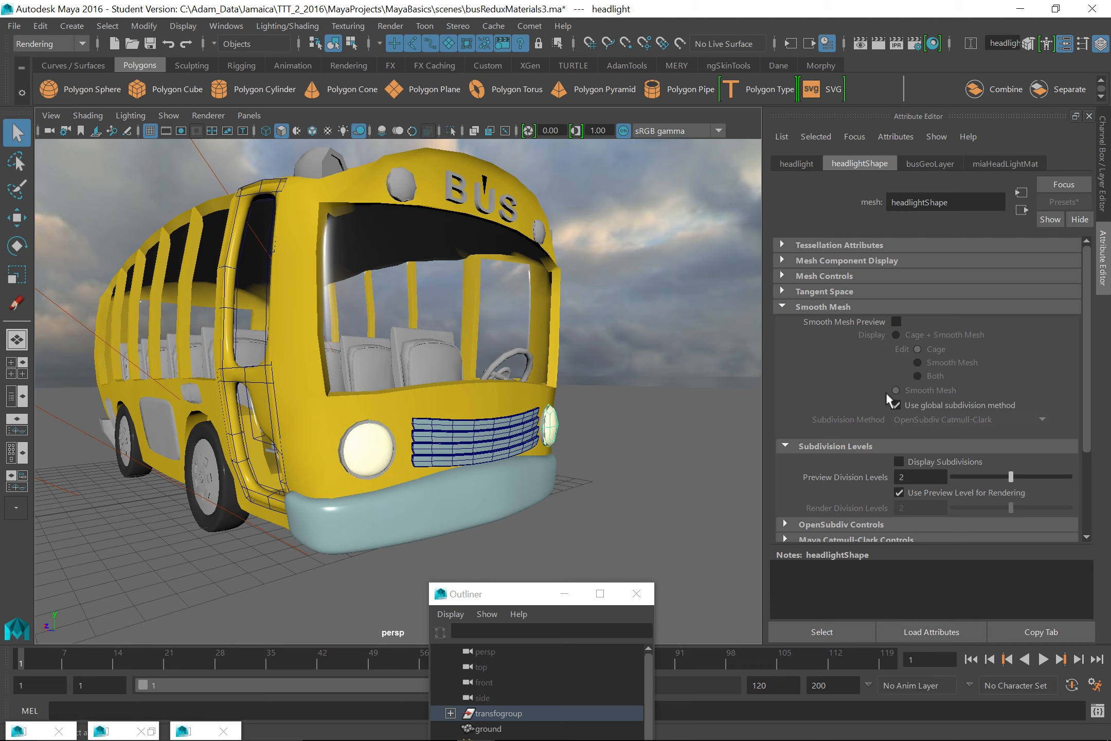
click(896, 322)
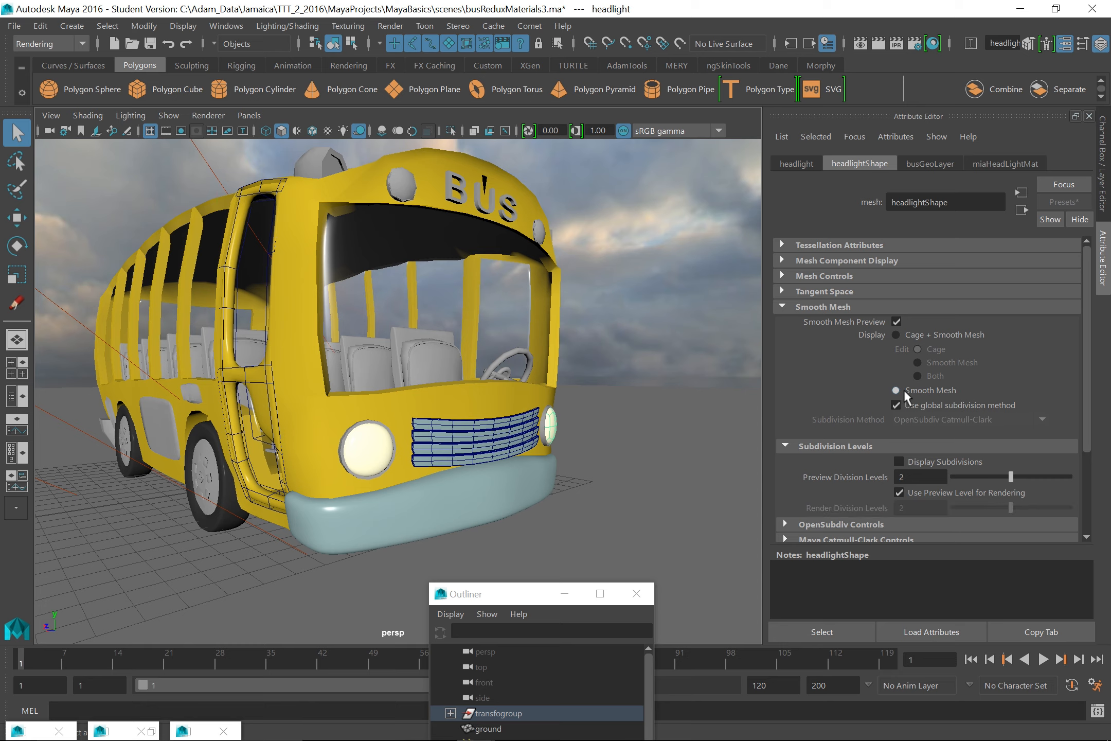
click(660, 340)
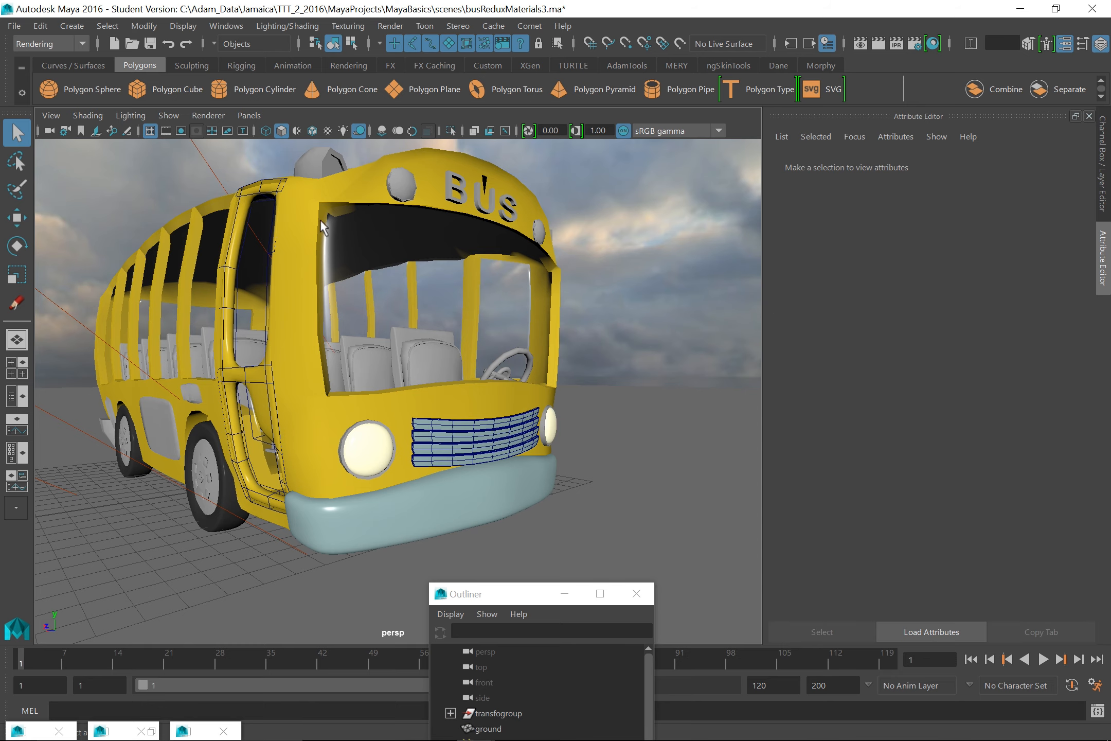
click(408, 195)
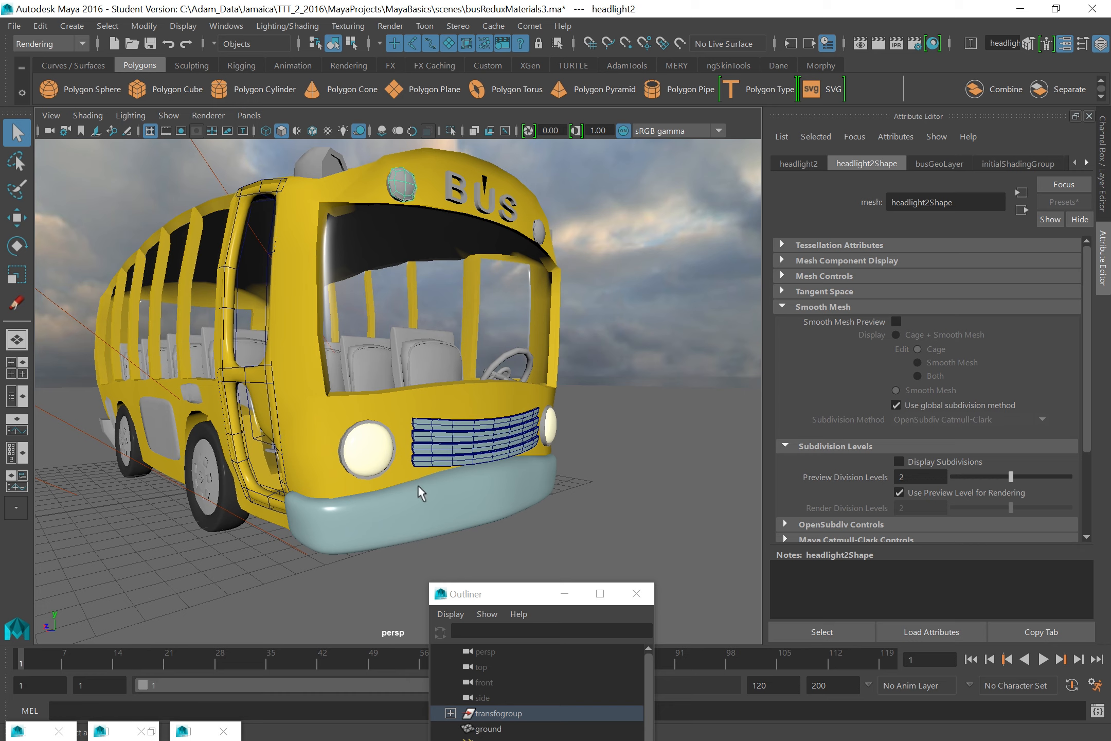
right_drag(424, 561, 453, 466)
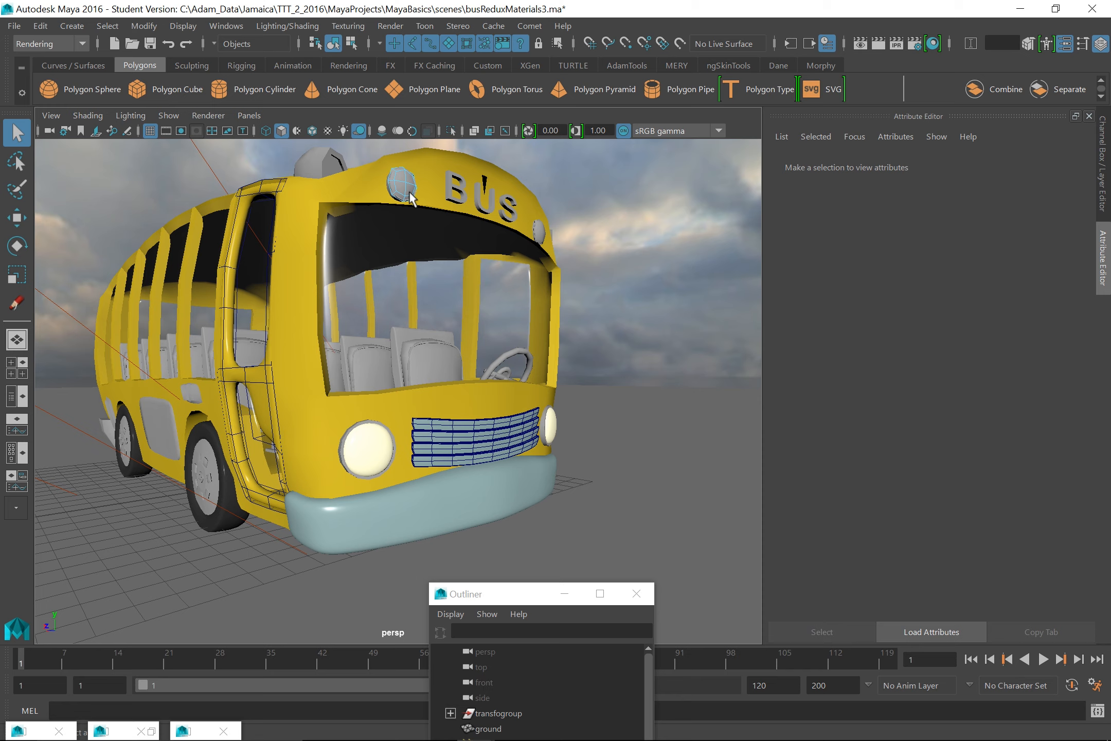
right_drag(401, 187, 399, 577)
right_drag(398, 185, 400, 186)
key(F8)
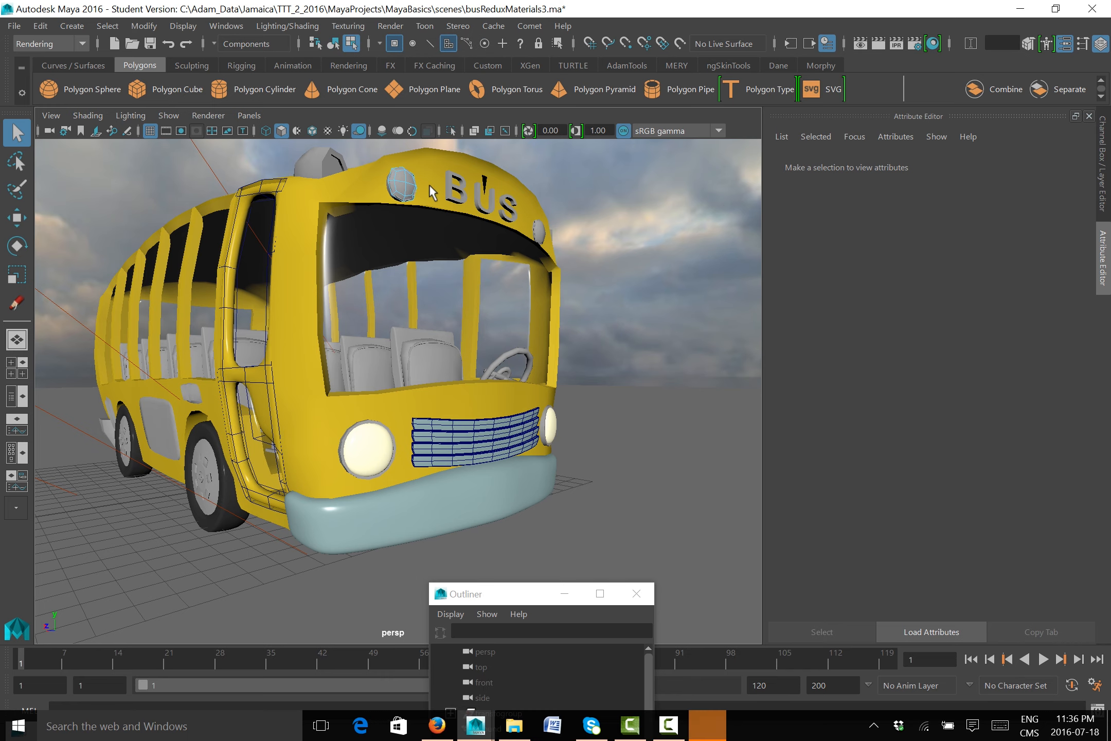
right_drag(407, 189, 450, 164)
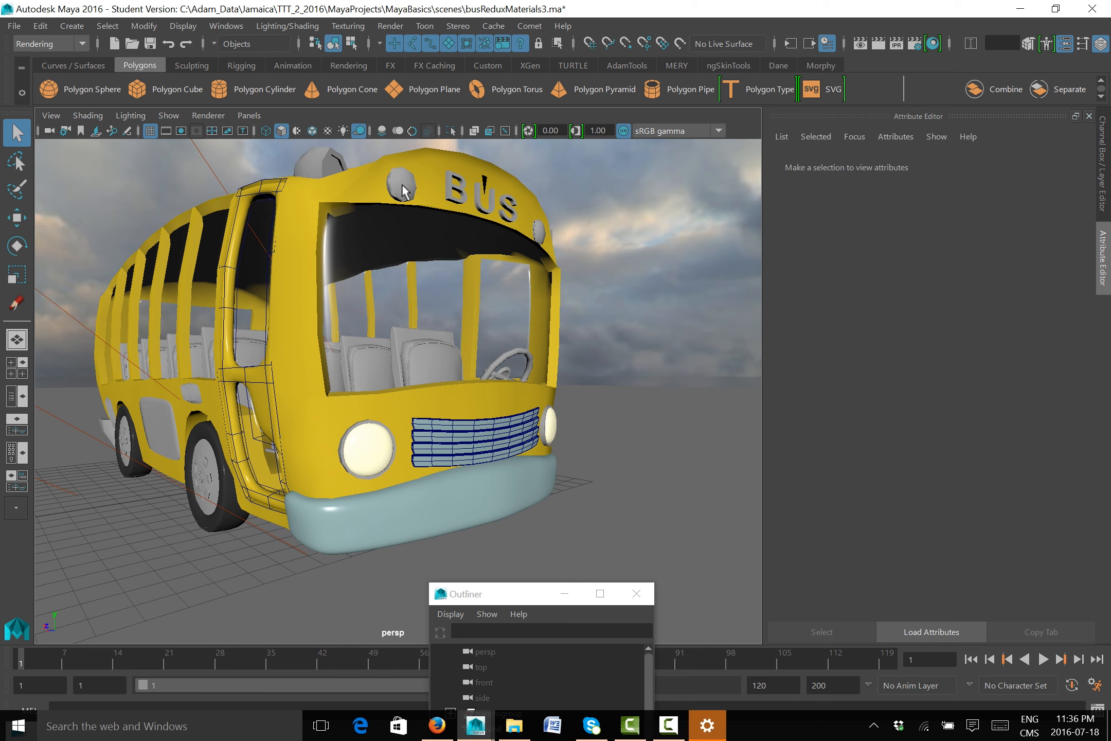
Assign a new mental ray mia_material_x_passes material to the round roof light before the BUS lettering
click(402, 185)
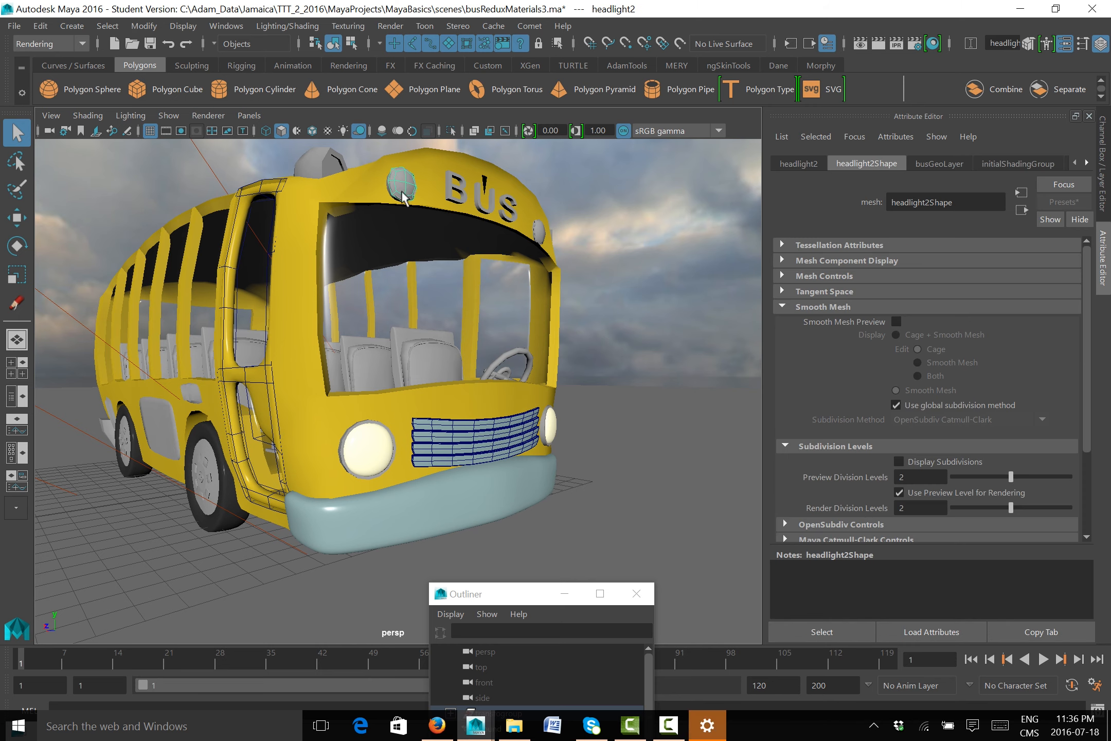
mouse_move(437, 544)
right_down()
mouse_move(435, 576)
mouse_move(435, 558)
right_up()
click(455, 163)
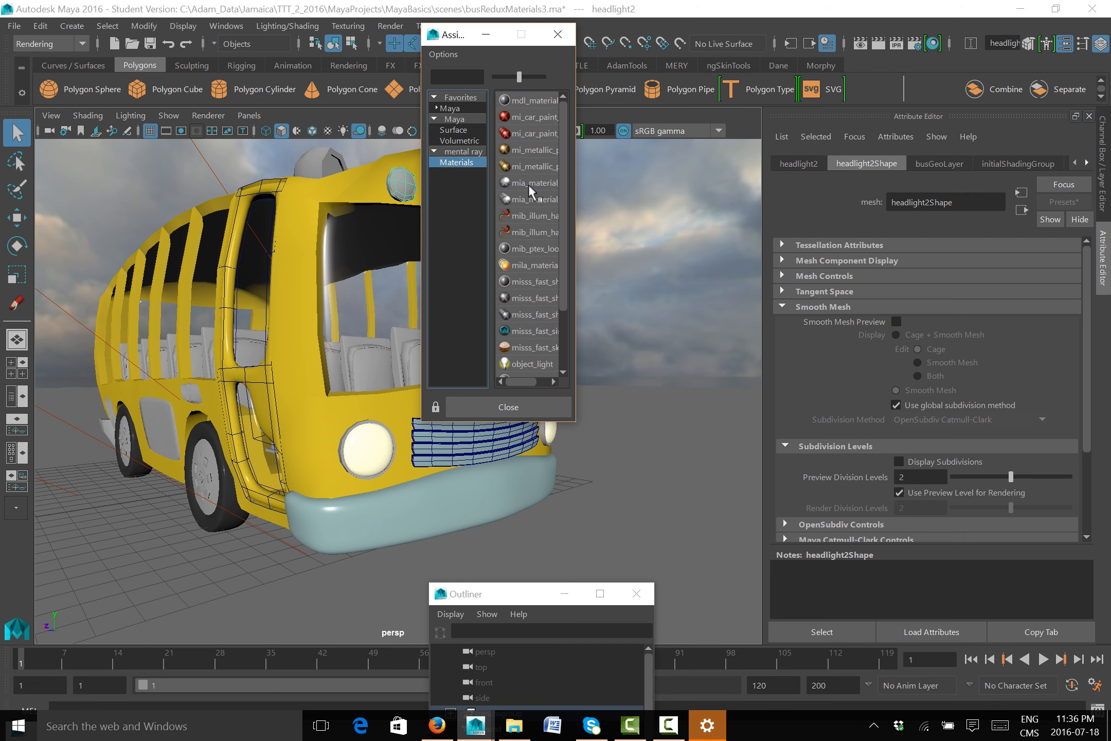
drag(575, 184, 649, 185)
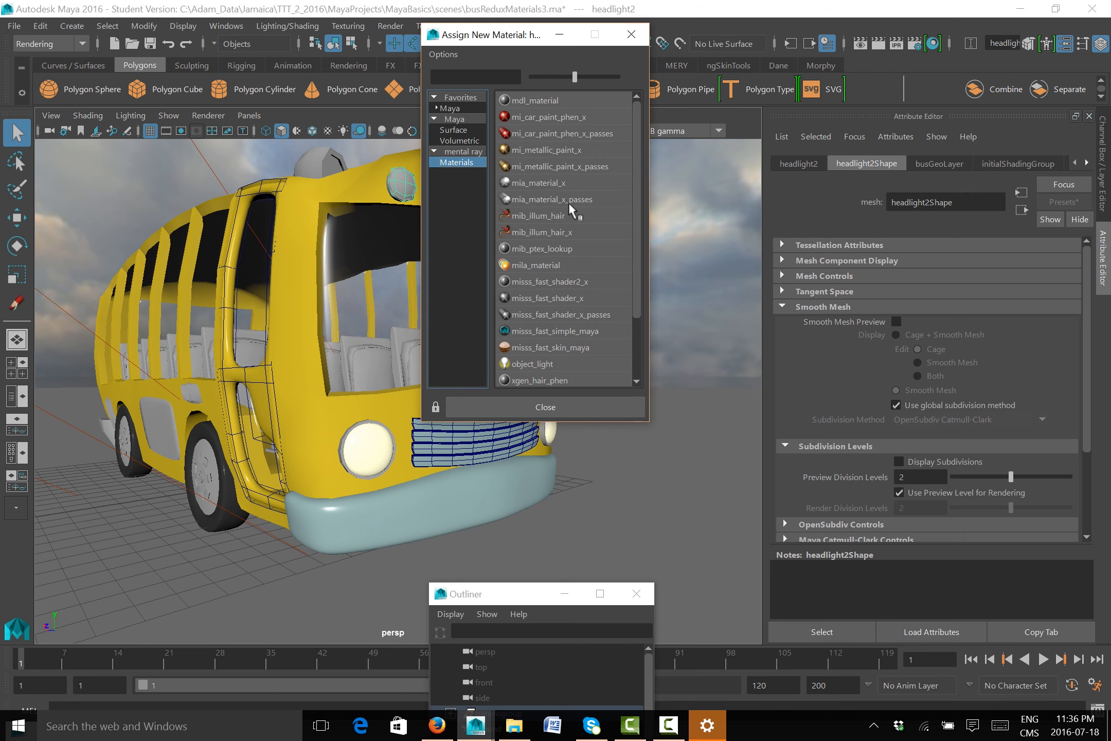
click(564, 198)
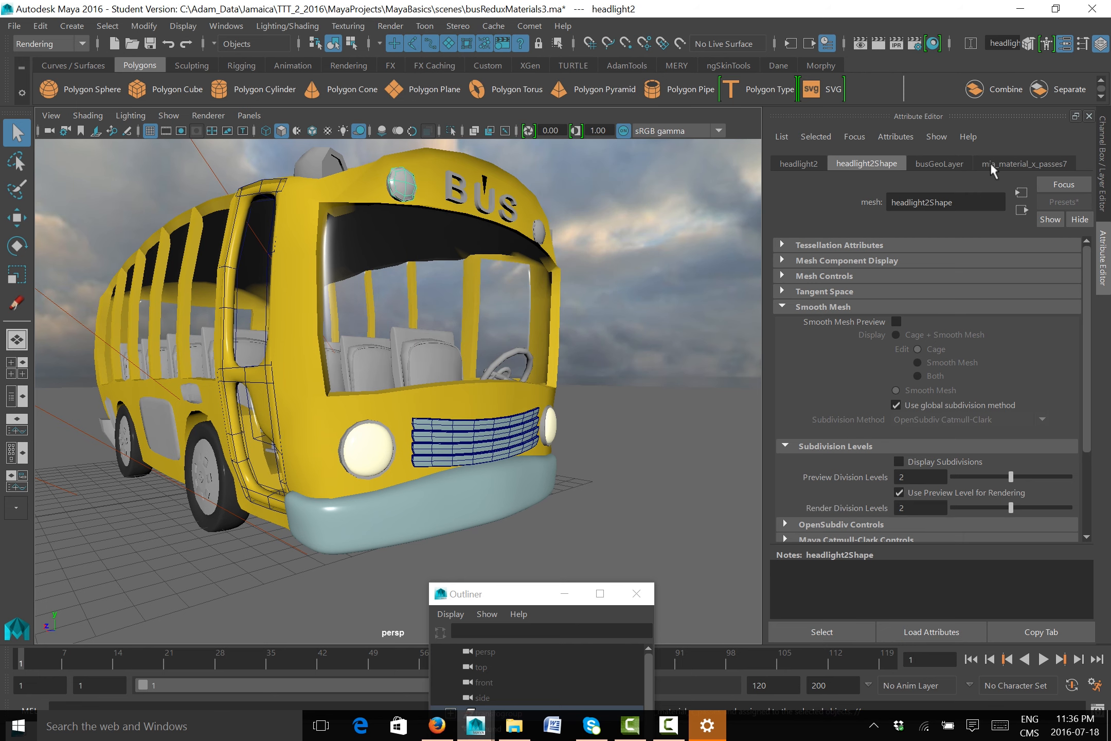
Rename the roof light's new material miaHazardLightMat
click(986, 164)
drag(983, 203, 856, 220)
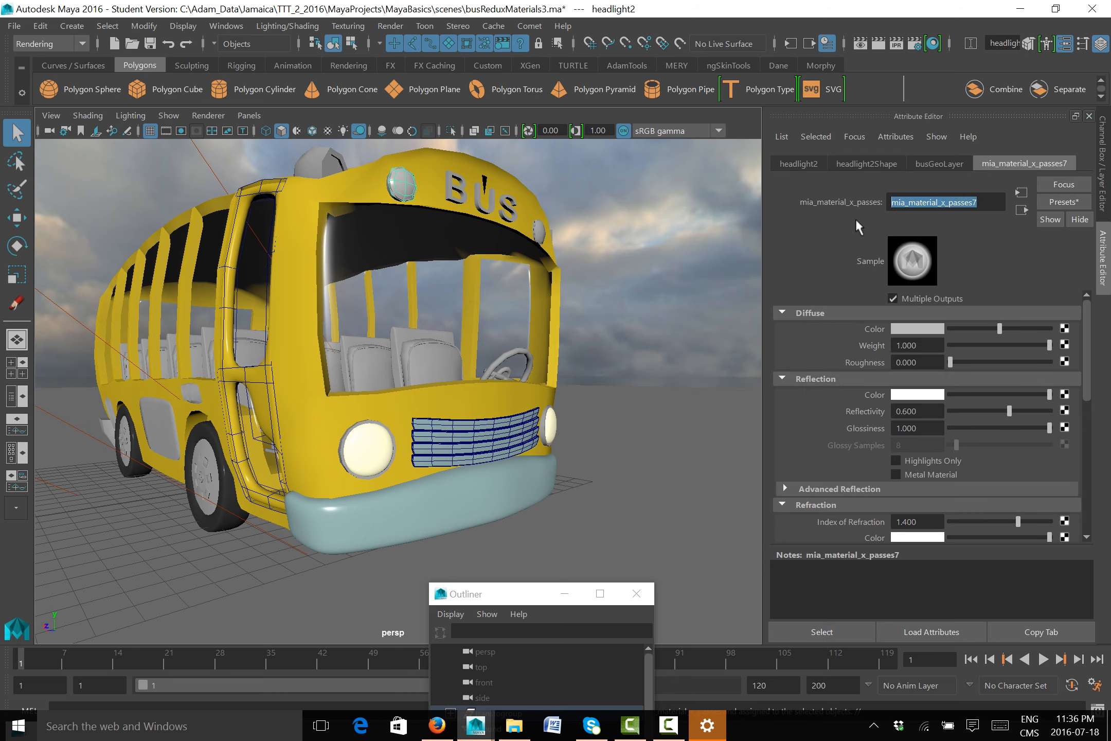
text(hazard)
key(BackSpace)
key(BackSpace)
key(BackSpace)
key(BackSpace)
key(BackSpace)
key(BackSpace)
text(miaHazardLightMat)
key(Return)
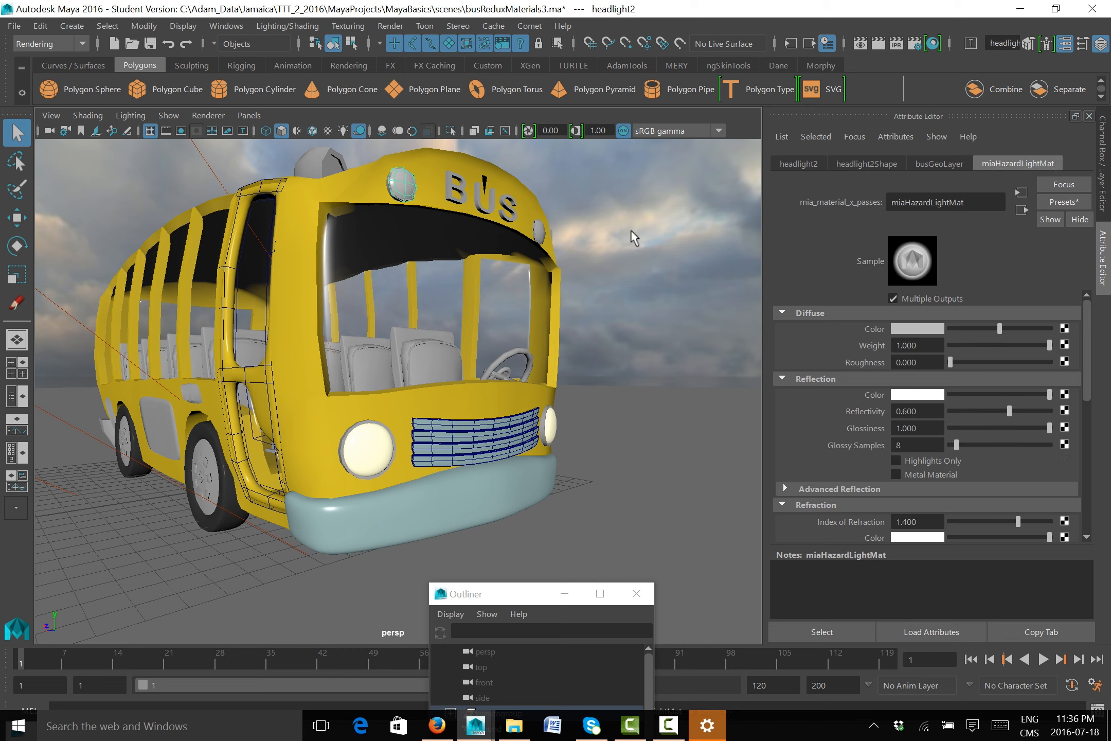
Set the Diffuse color of miaHazardLightMat to orange with hue about 27, saturation 1 and value 1.3
click(931, 333)
drag(902, 378, 896, 380)
click(986, 398)
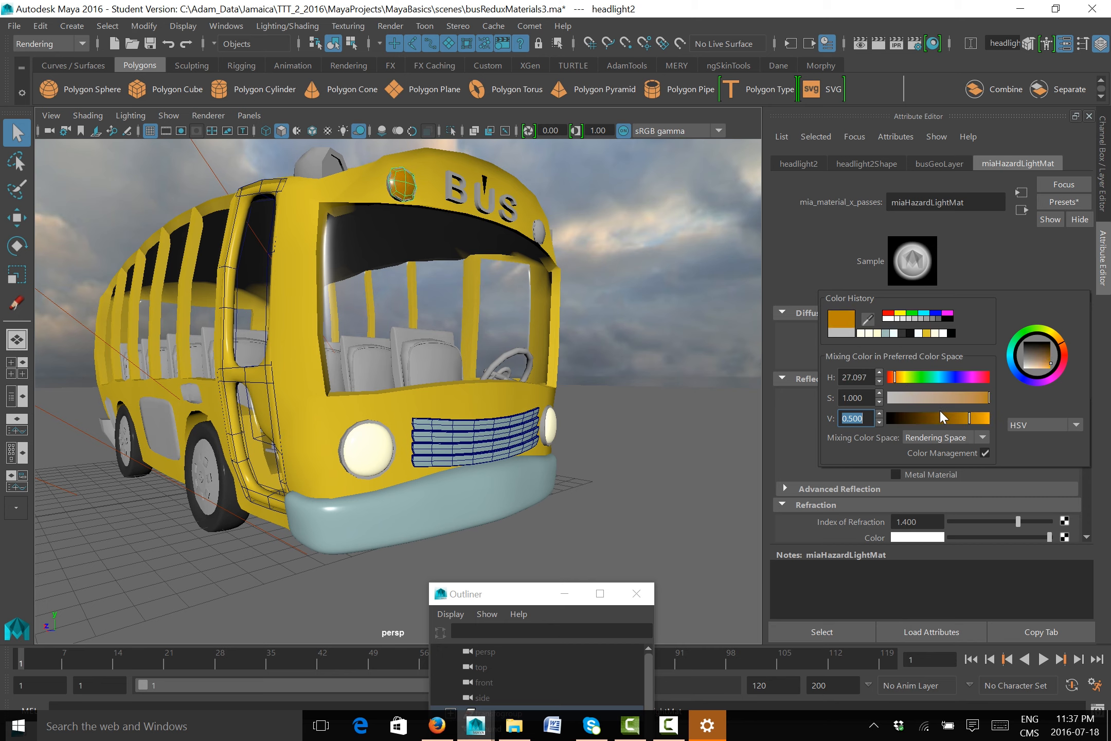
click(987, 419)
double_click(866, 419)
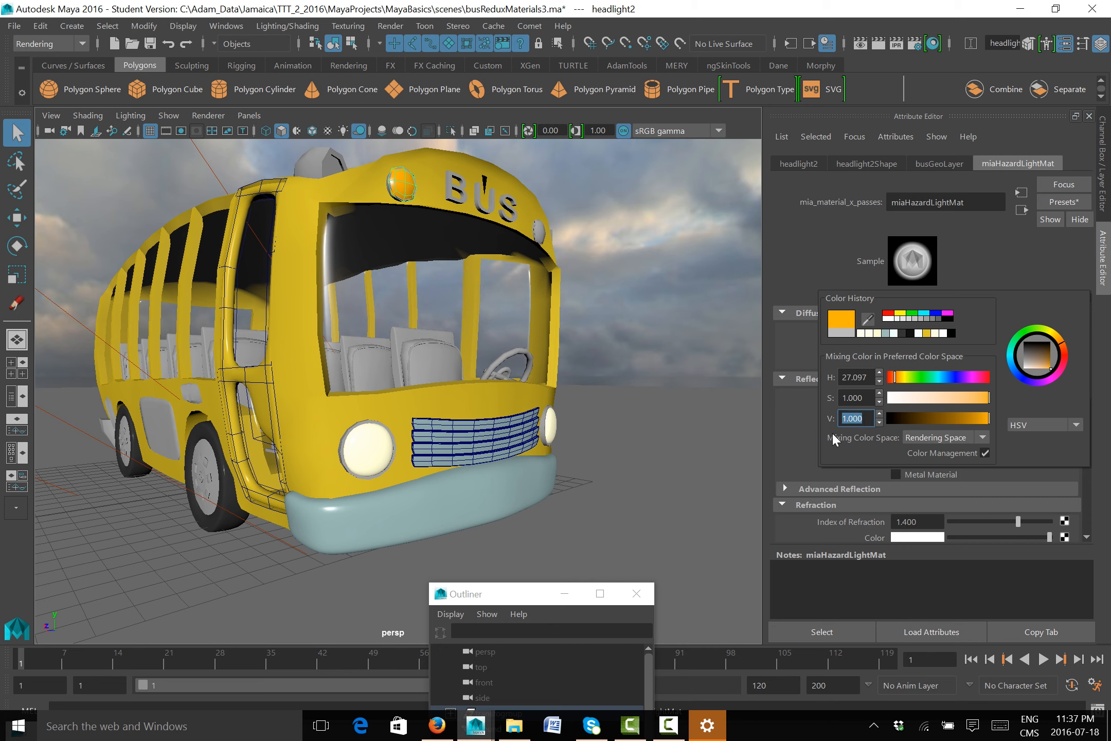
text(1.3)
key(Return)
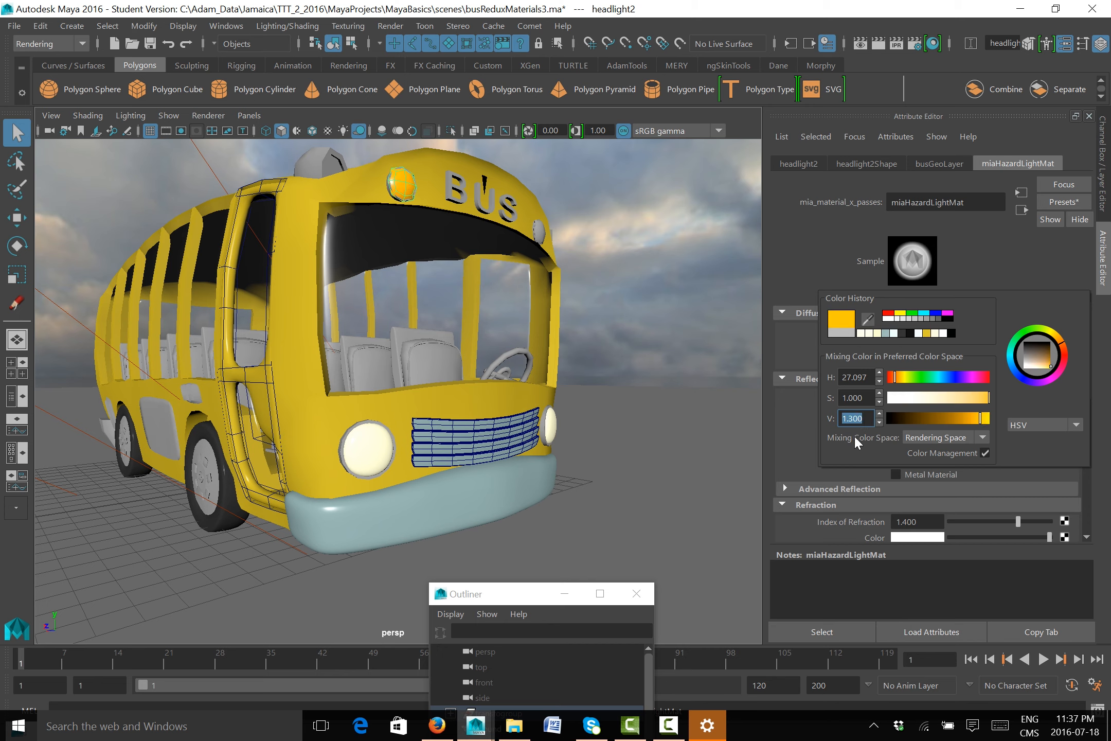
Shift the Diffuse color hue of miaHazardLightMat towards a deeper, redder orange
click(896, 378)
click(895, 380)
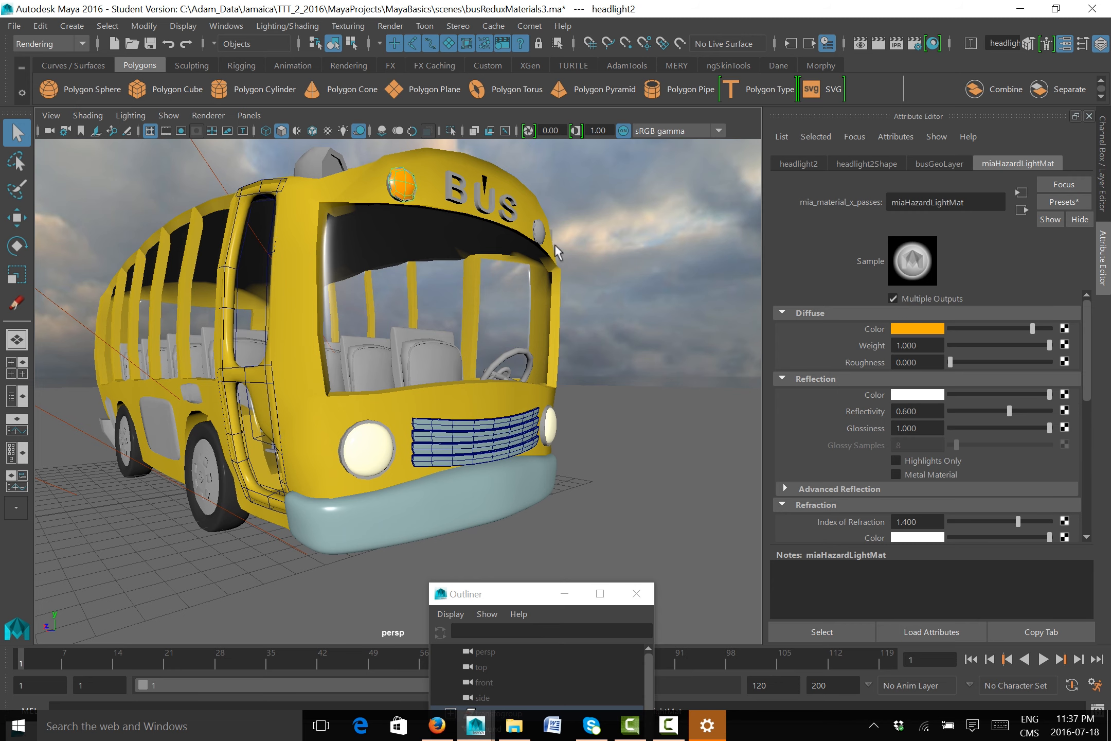
click(903, 332)
click(876, 379)
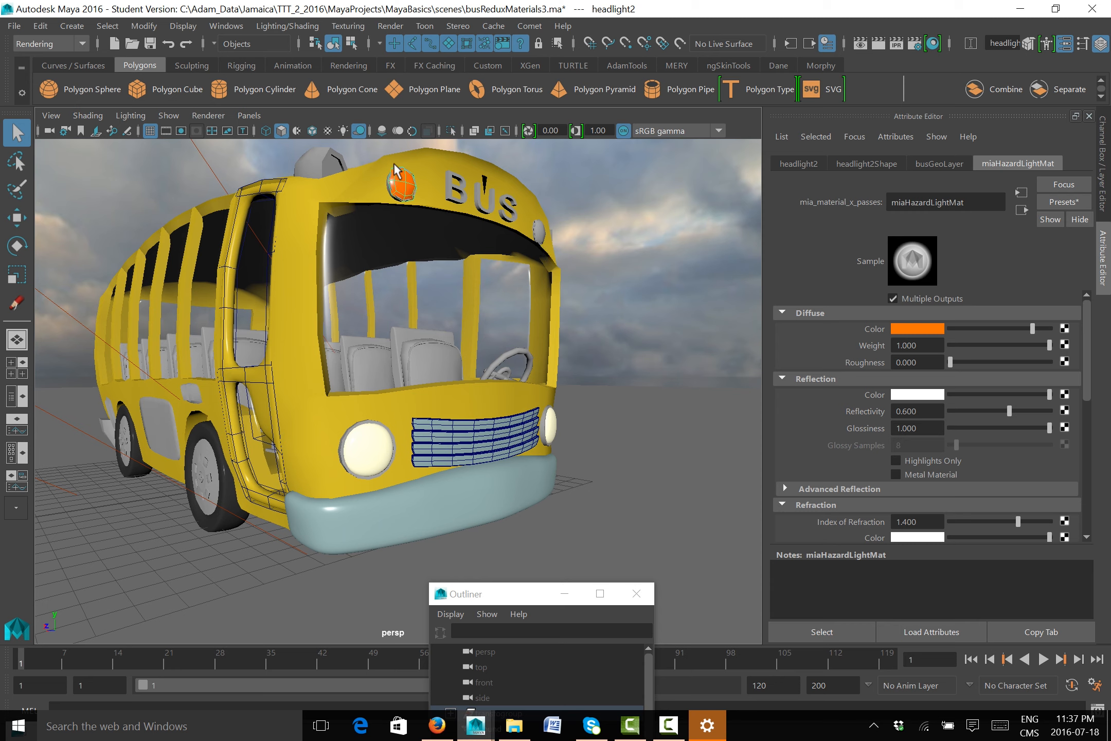
click(503, 253)
Assign miaHazardLightMat to the roof light after the BUS lettering and turn on its smooth mesh preview
click(540, 226)
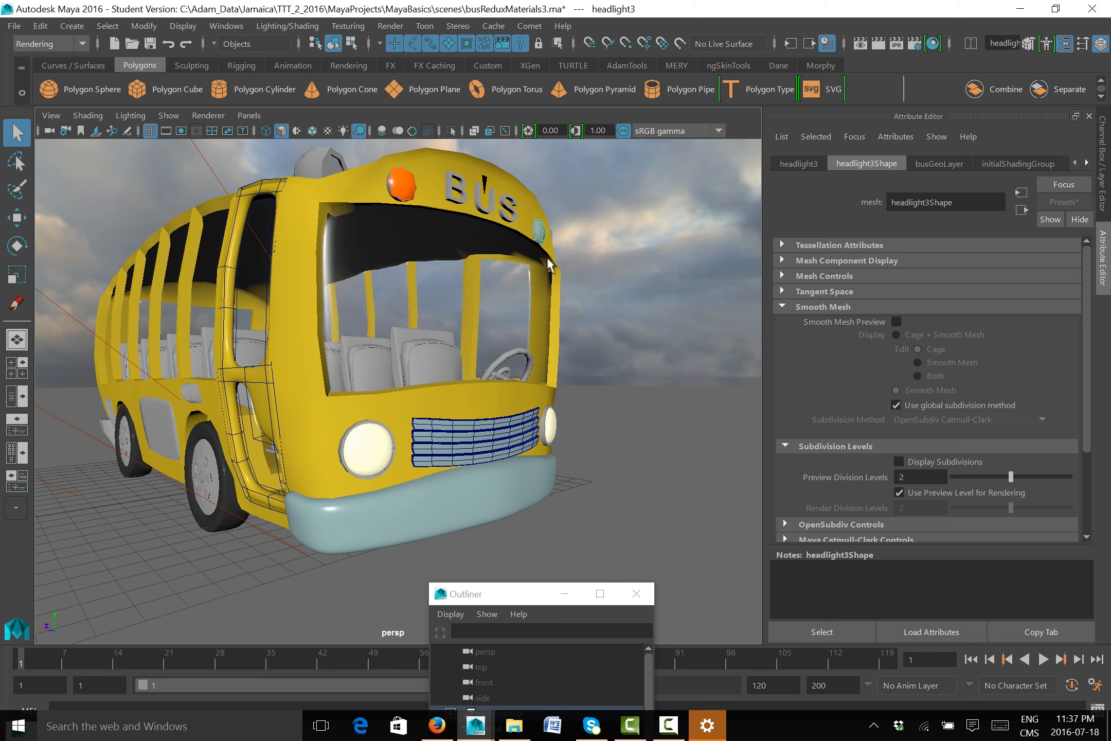
right_drag(567, 410, 677, 645)
key(3)
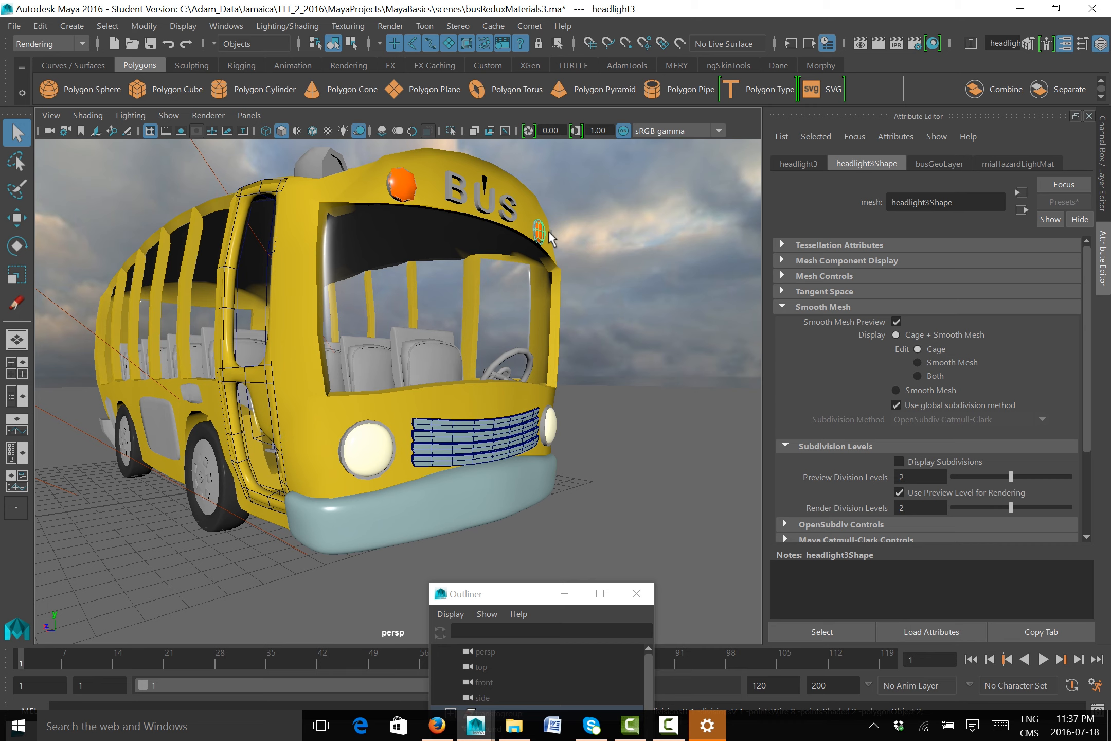
Display the hazard lights on both sides of the BUS lettering as smooth meshes without the cage
click(897, 390)
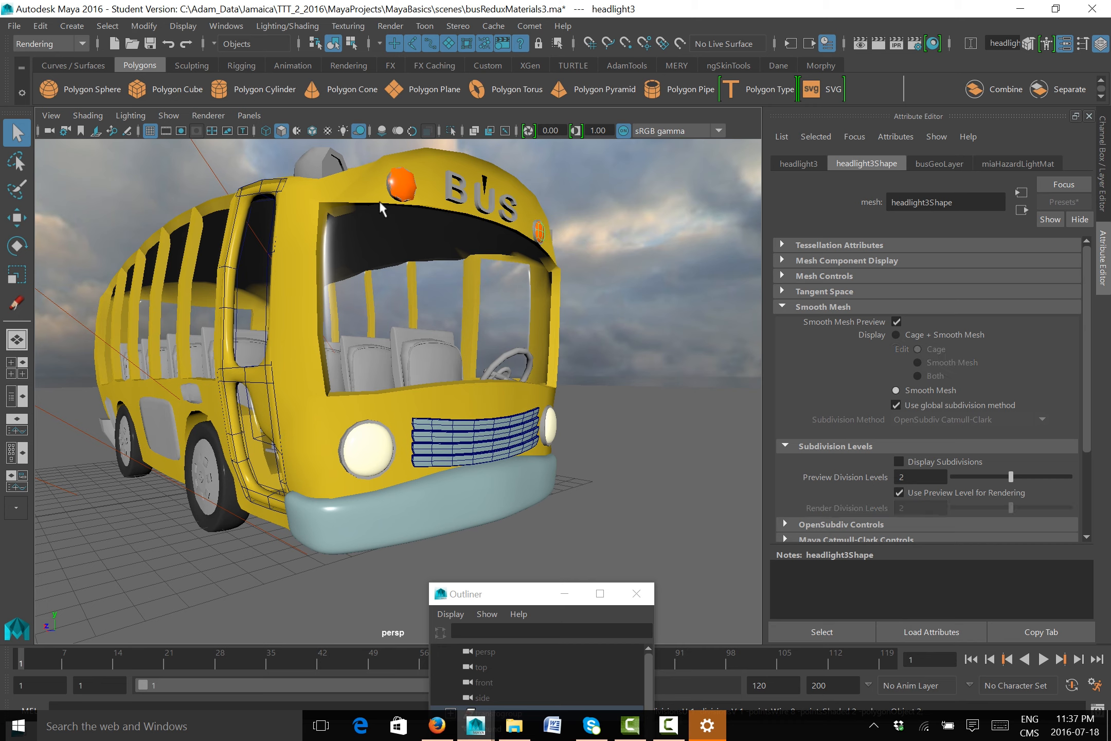
click(409, 191)
click(624, 460)
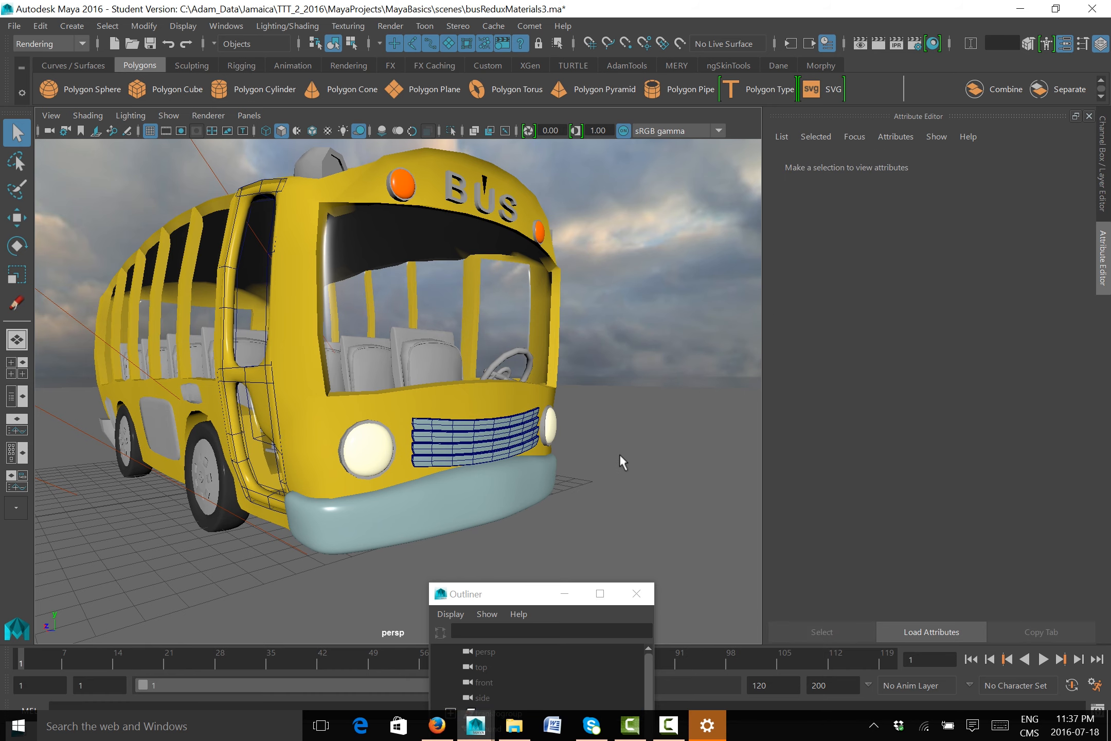
Save the scene under the new name busReduxMaterials4.ma and accept the student version notice
click(14, 26)
click(39, 105)
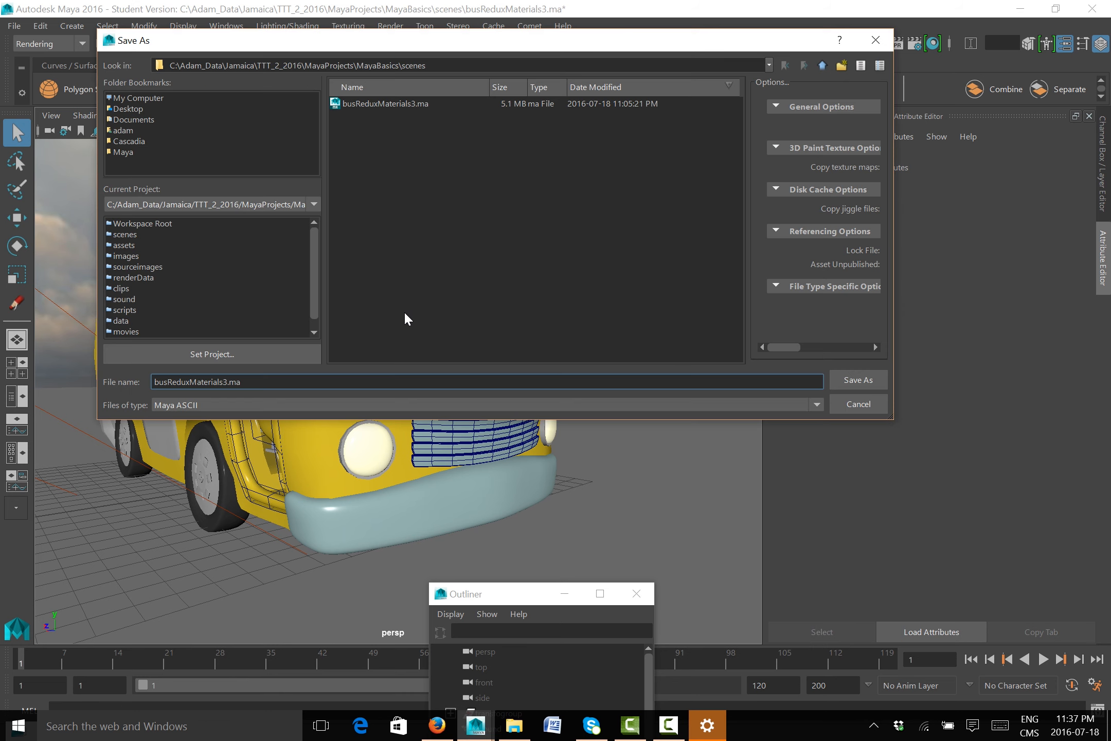
click(268, 381)
key(Left)
key(Left)
key(Left)
key(BackSpace)
key(Return)
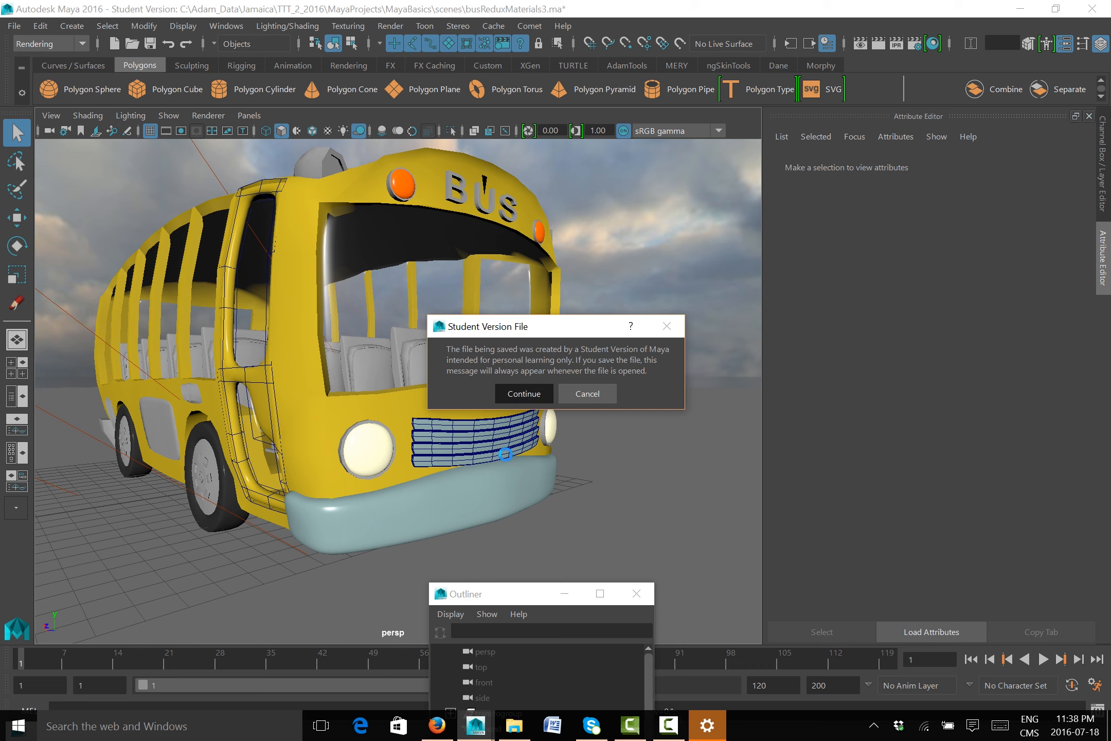
key(Return)
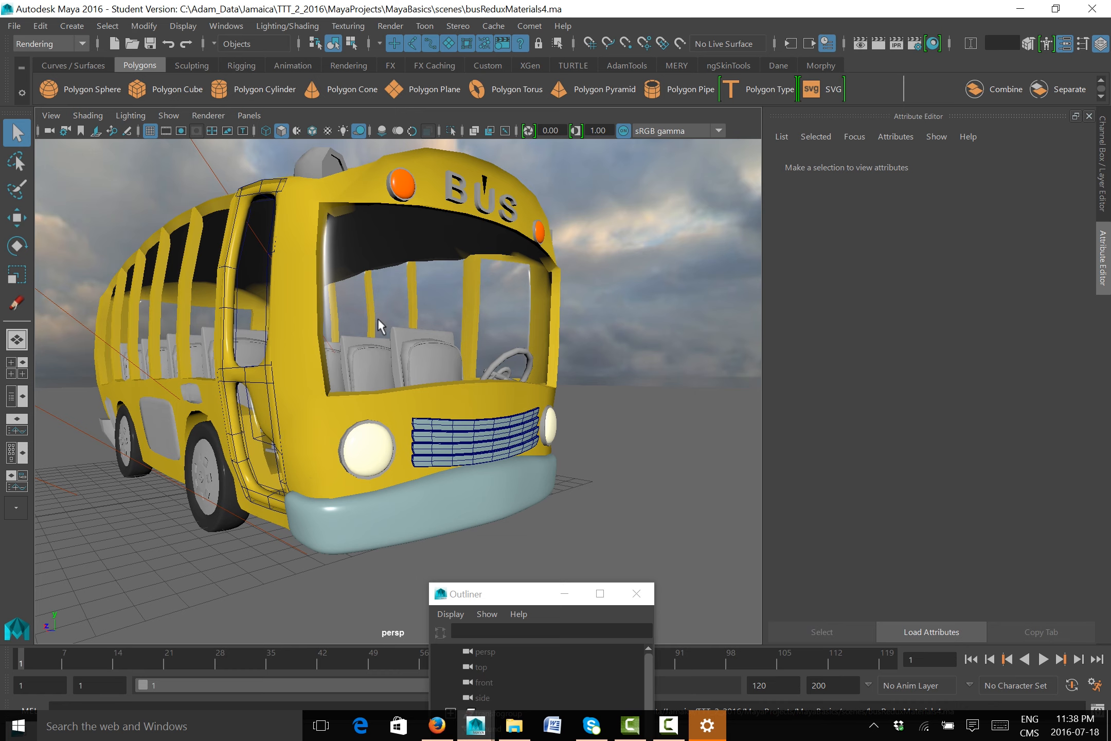
Render the perspective view with mental ray and keep the resulting image in the Render View
click(876, 43)
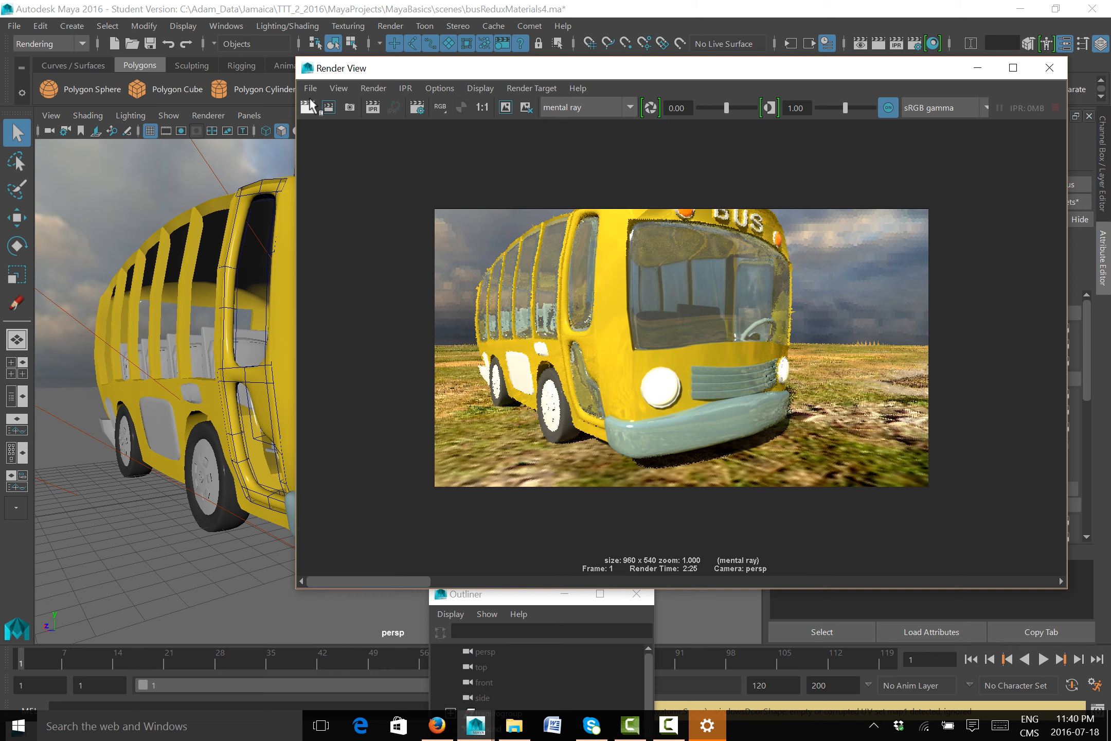
click(145, 8)
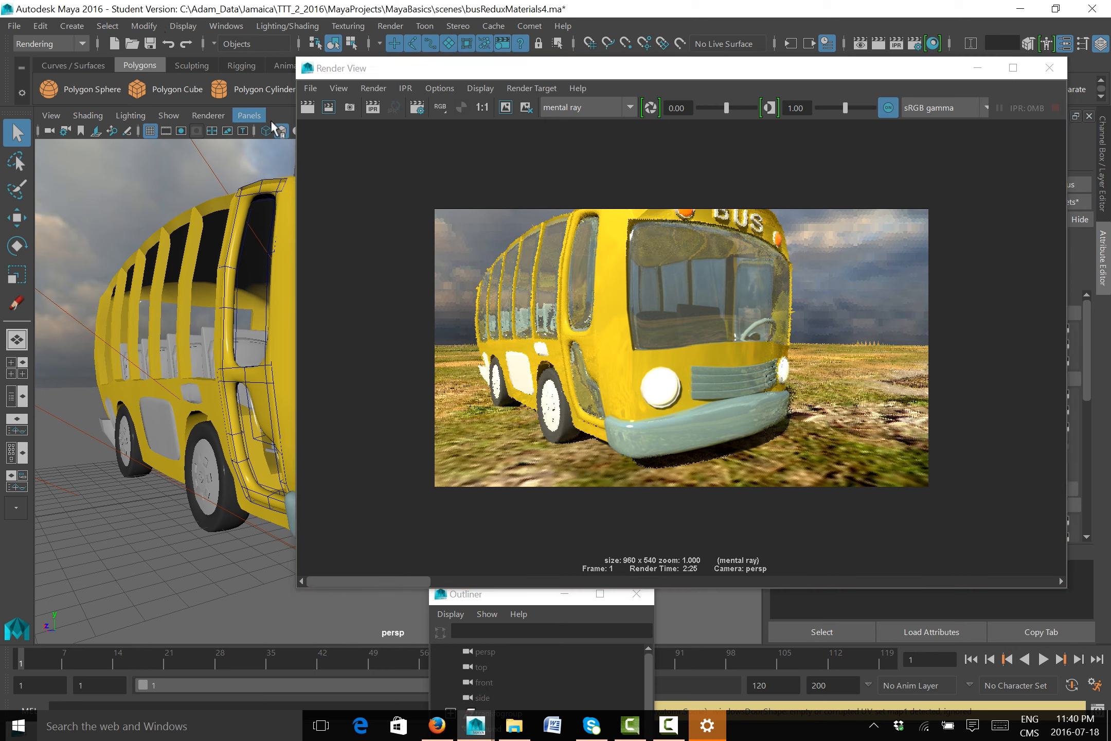
click(505, 108)
drag(399, 584, 388, 531)
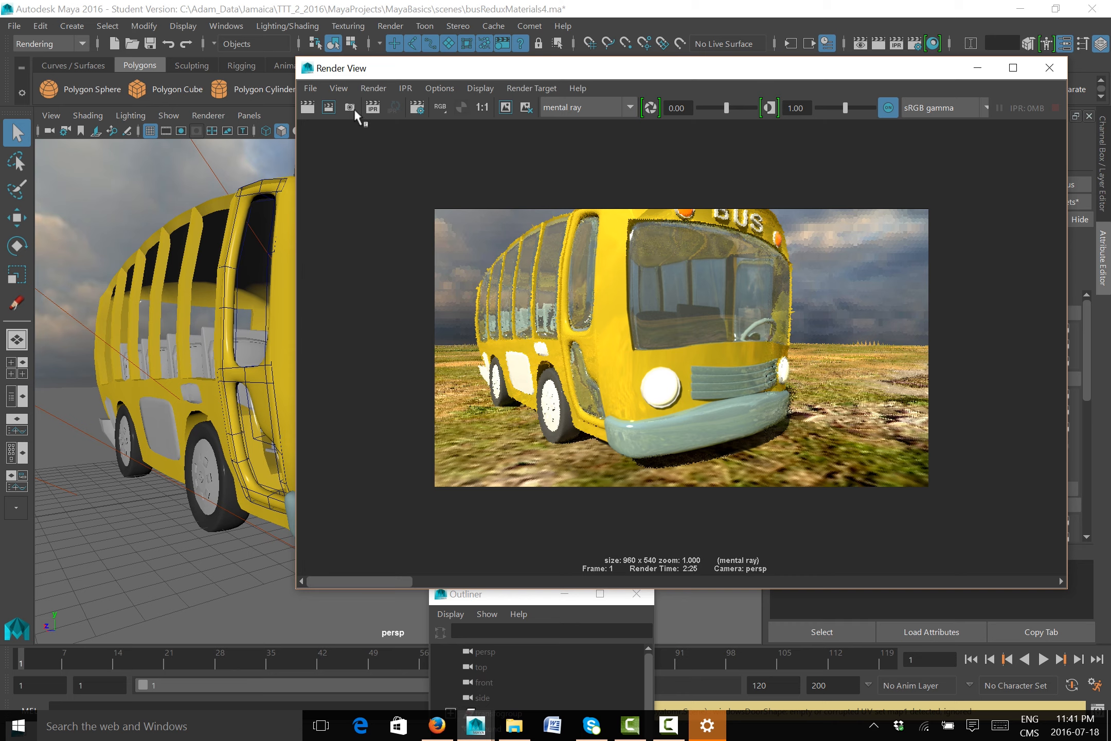
Hide the bus's window glass, including the door windows and the windshield
drag(345, 72, 480, 108)
click(238, 318)
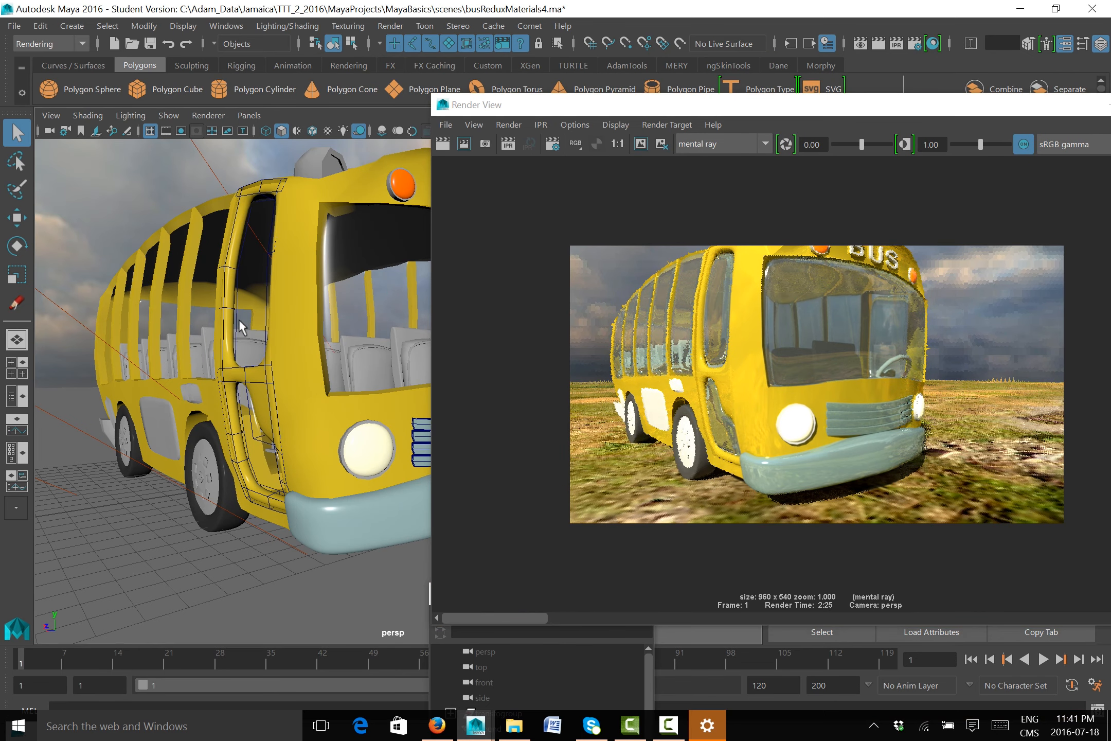
click(240, 330)
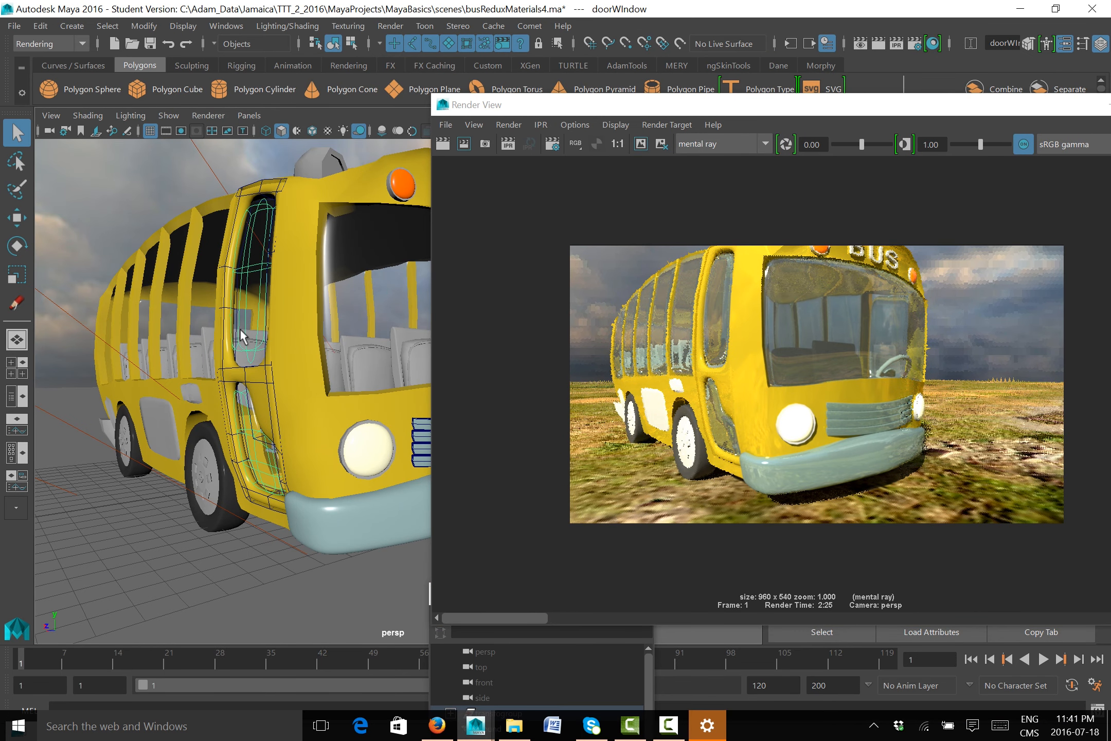
click(345, 336)
key(ctrl+h)
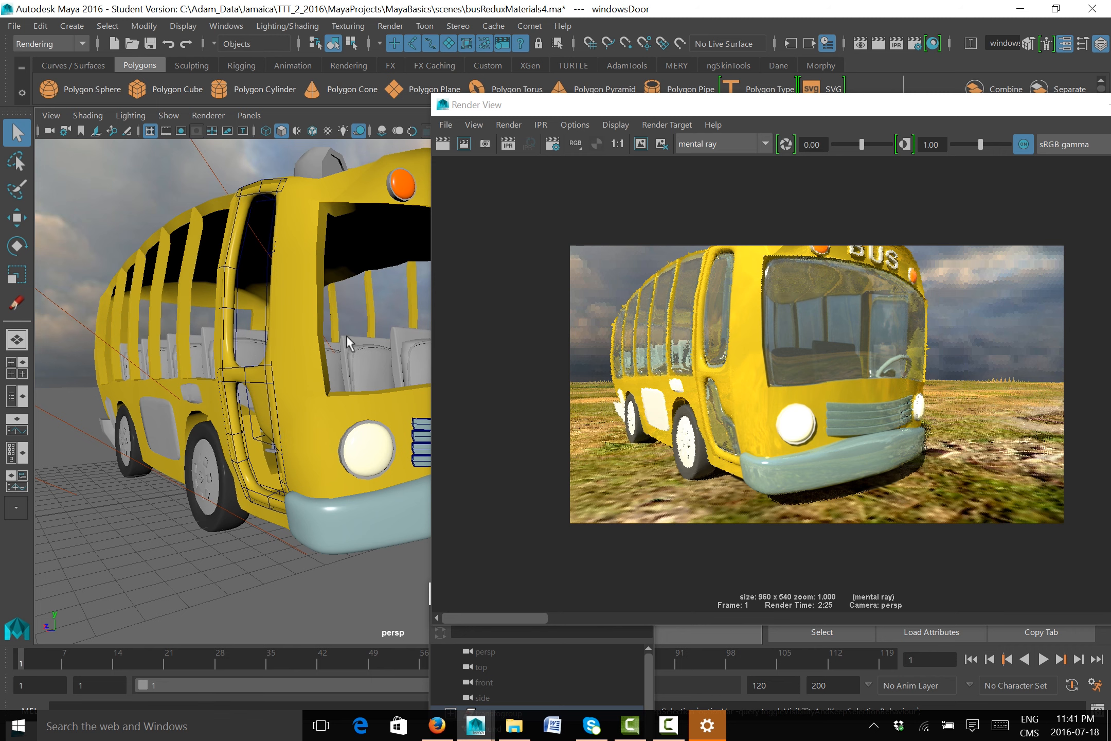
click(251, 437)
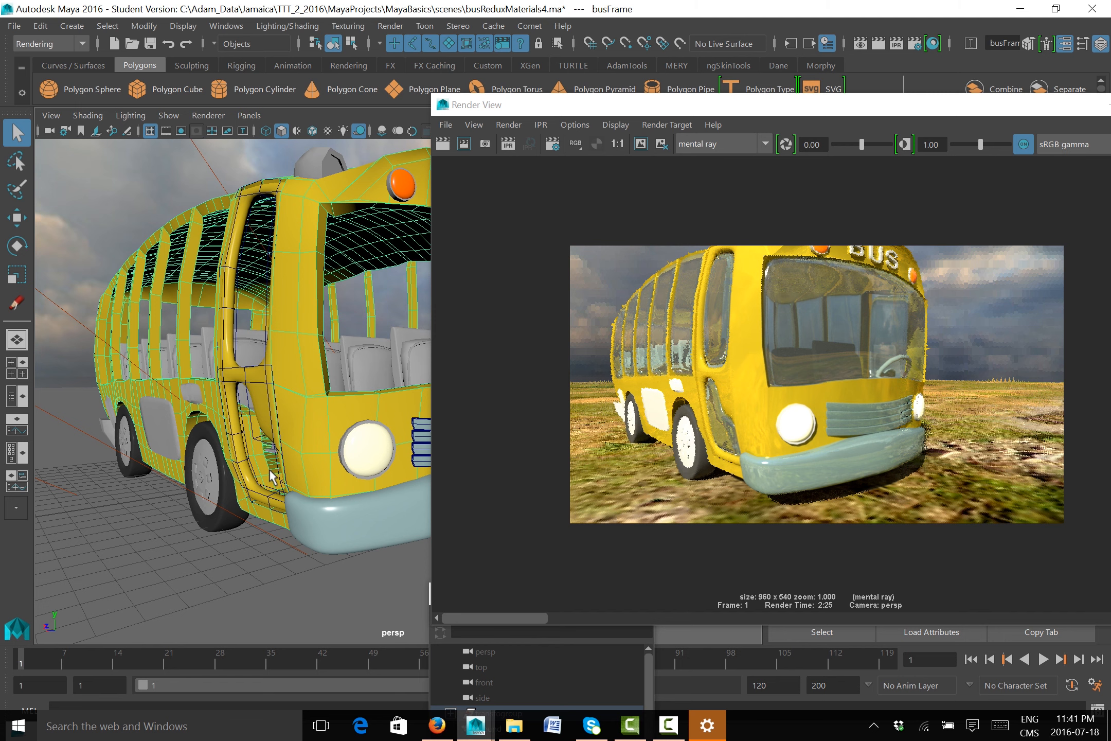
click(263, 399)
key(ctrl+h)
key(ctrl+h)
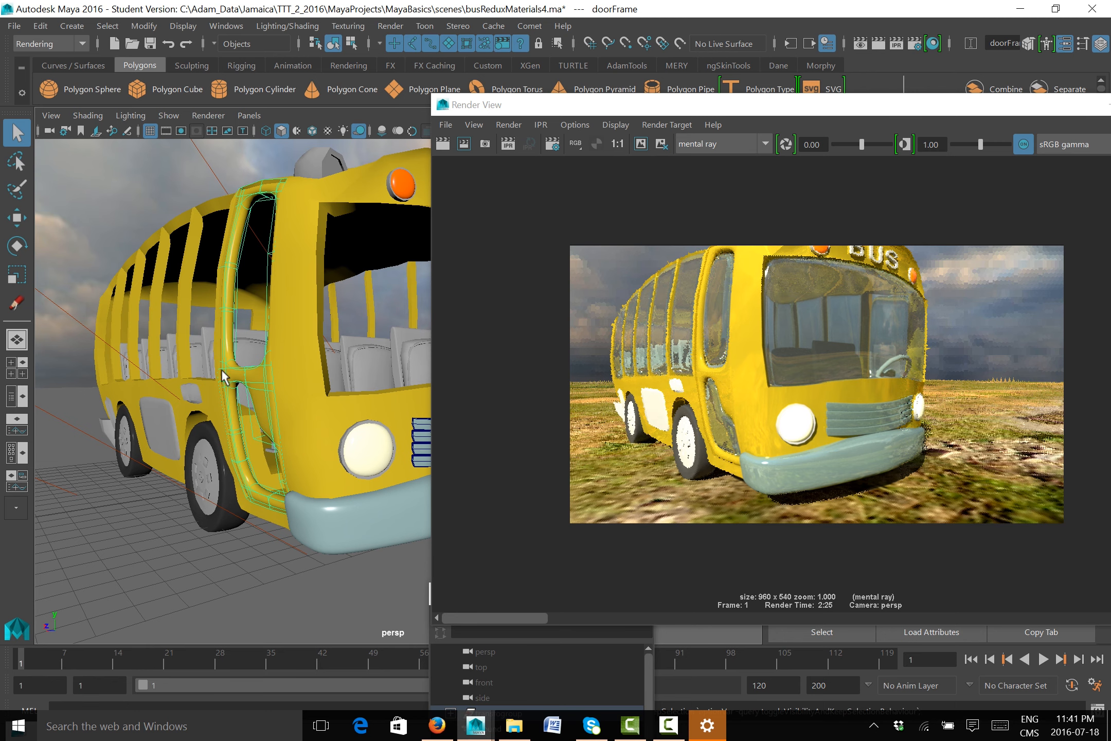
Render the bus again with its window glass hidden, review the image and put the Render View away
drag(604, 110, 437, 52)
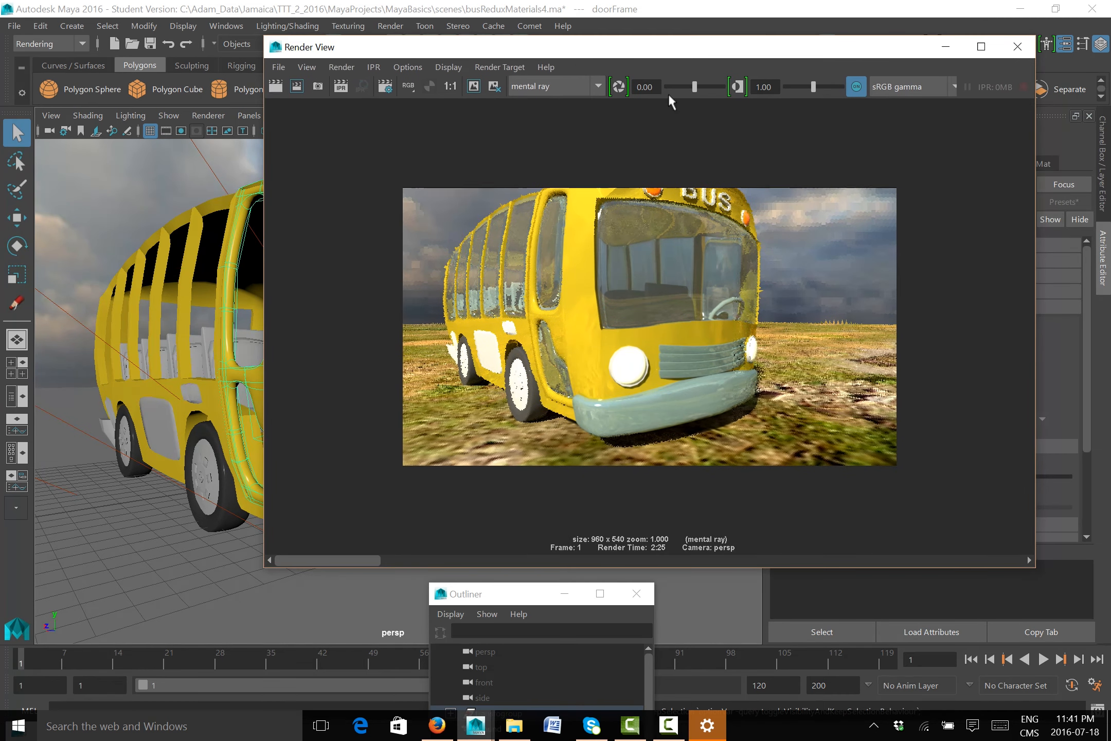
click(278, 91)
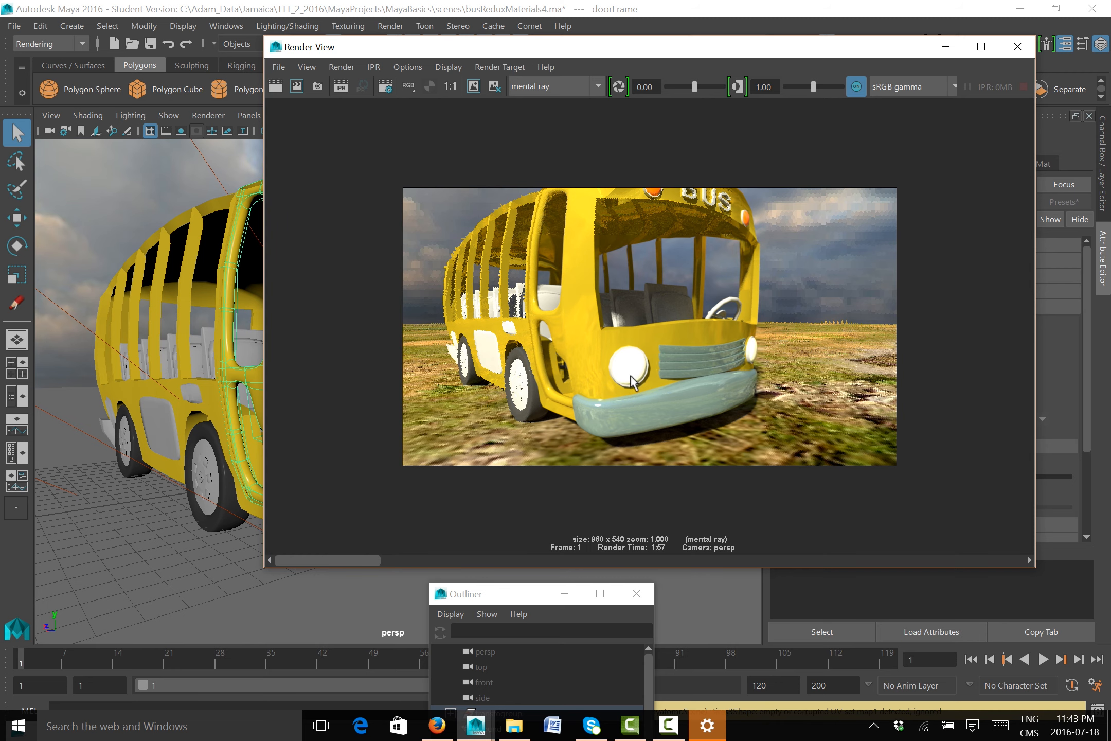
drag(852, 49, 791, 92)
click(885, 90)
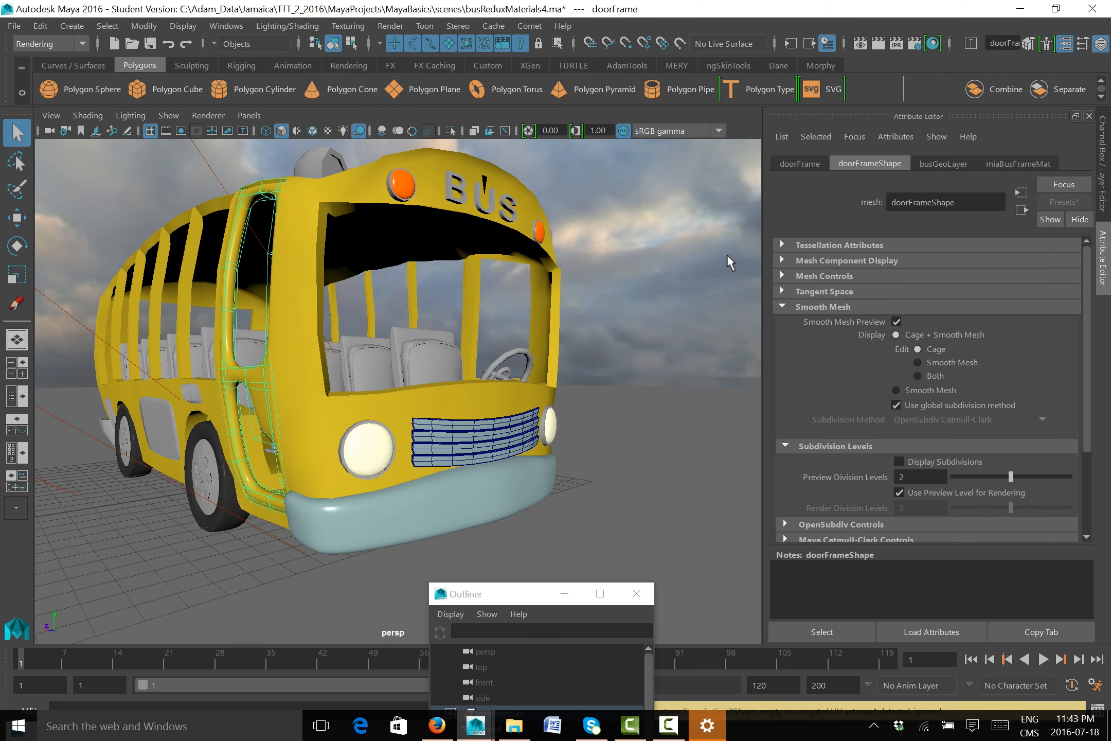
Lower the reflection Glossiness of the front bumper's mia_BumperMat to about 0.74
click(535, 500)
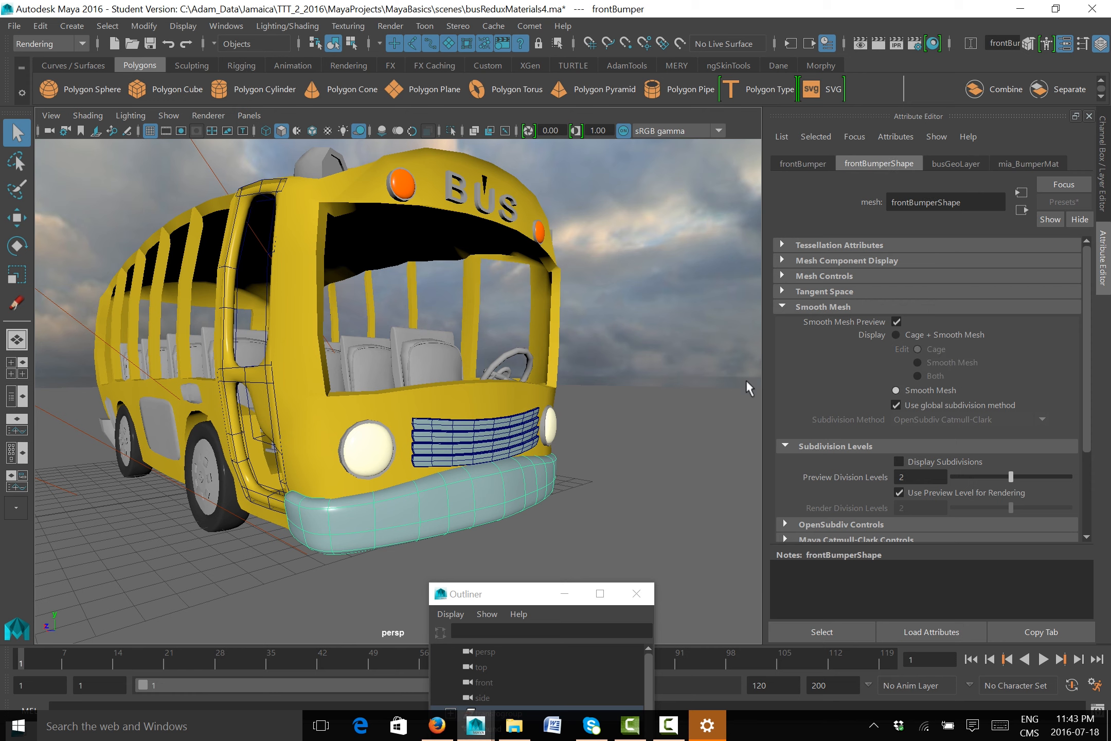
click(1013, 163)
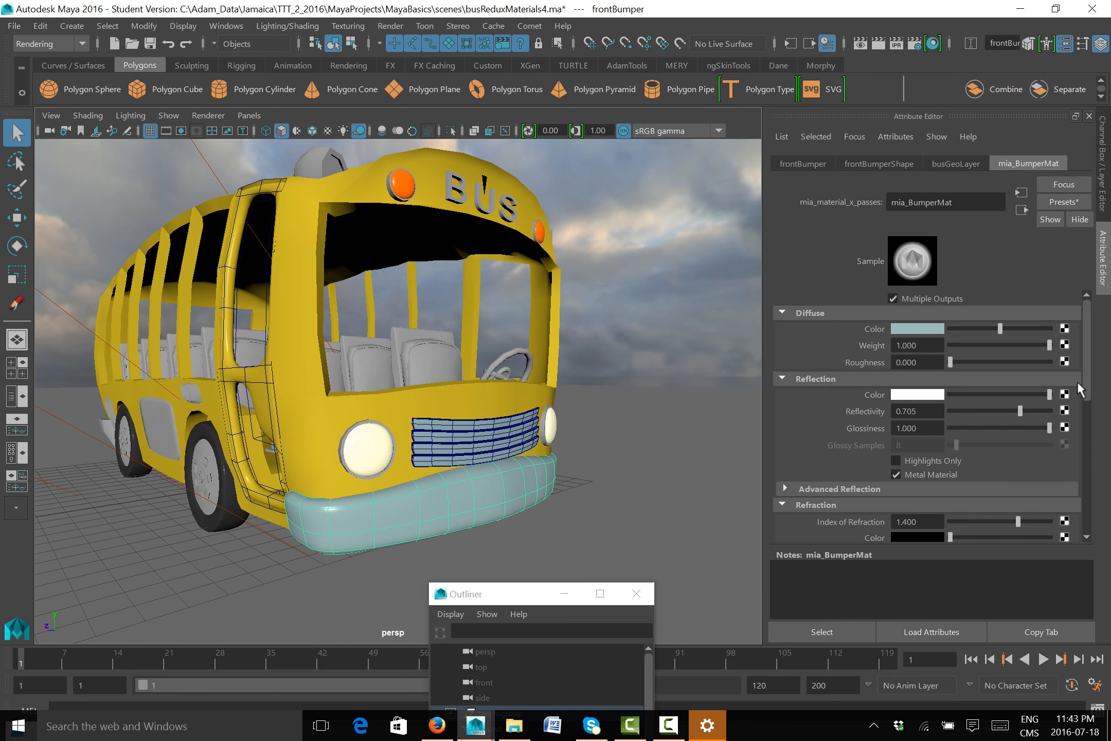
drag(1086, 368, 1086, 384)
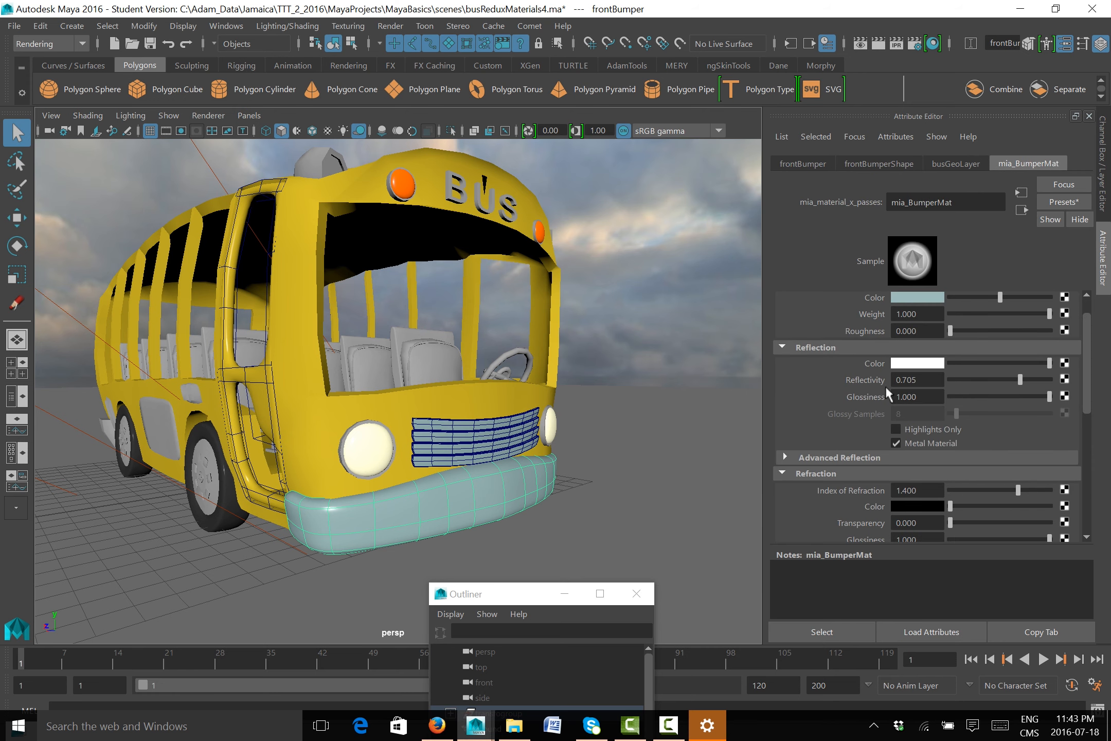
drag(1049, 397, 1019, 400)
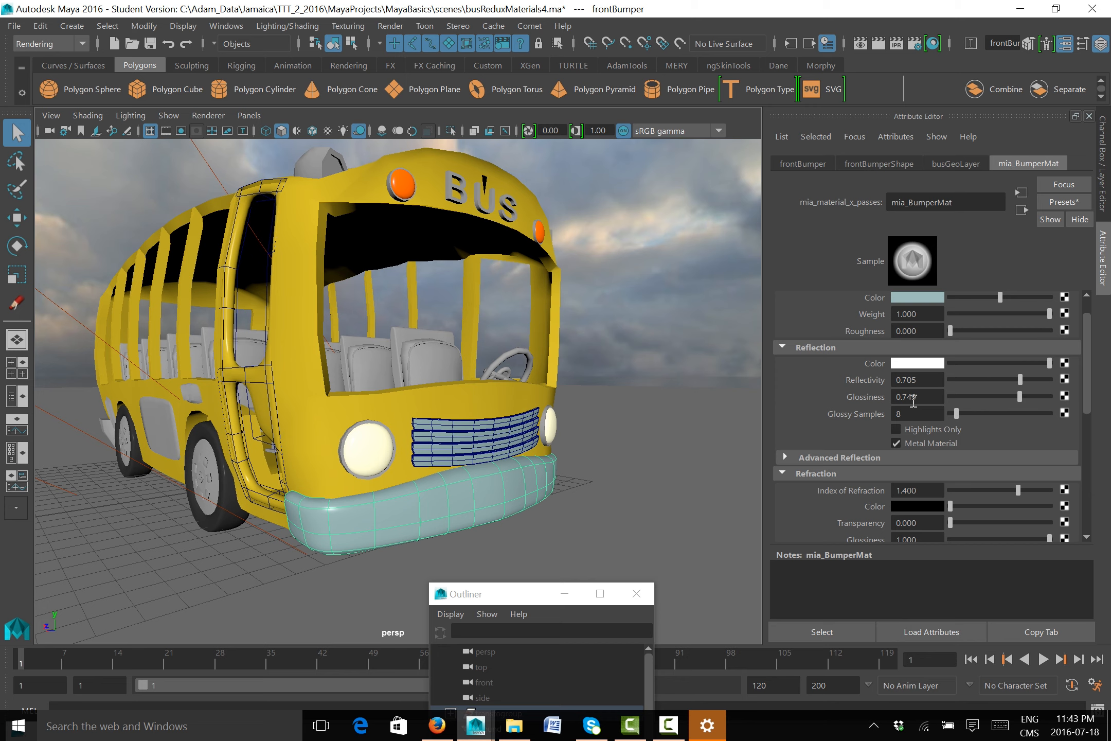
mouse_move(1018, 382)
mouse_down()
mouse_move(1006, 382)
mouse_move(1017, 396)
mouse_up()
click(895, 413)
Set the Diffuse color value of the headlight's miaHeadLightMat to 1 and raise the color's saturation for a yellower tint
click(377, 461)
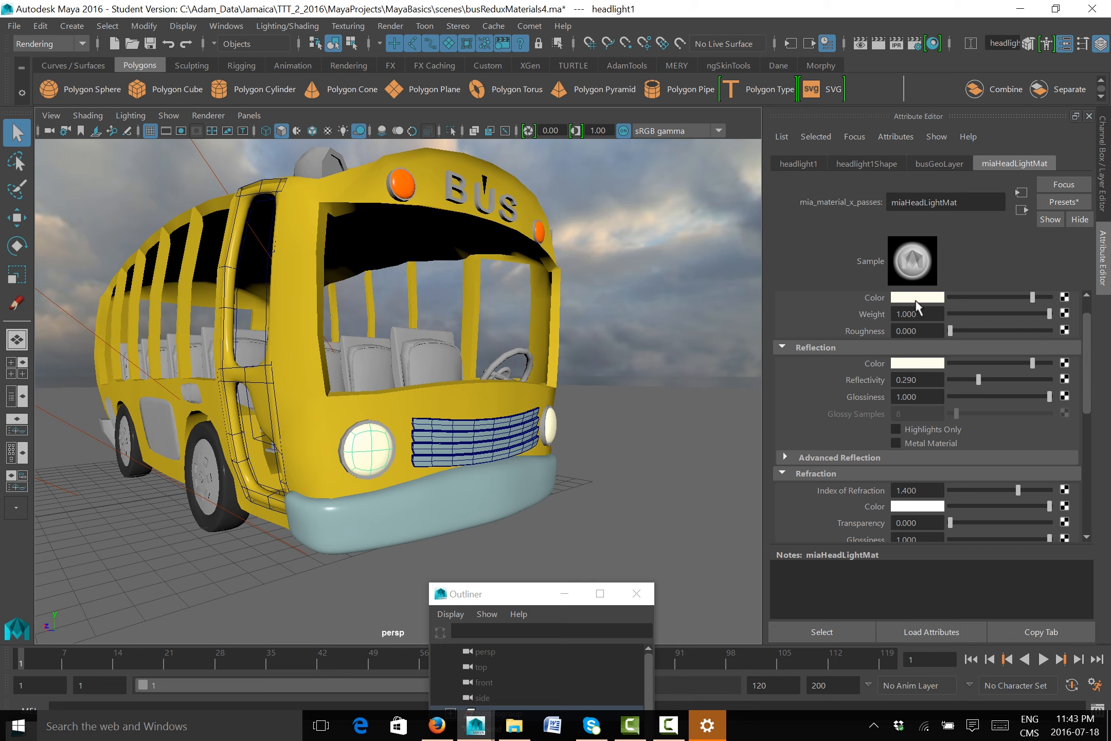
drag(978, 380, 975, 381)
scroll(1090, 383, up, 1)
click(909, 330)
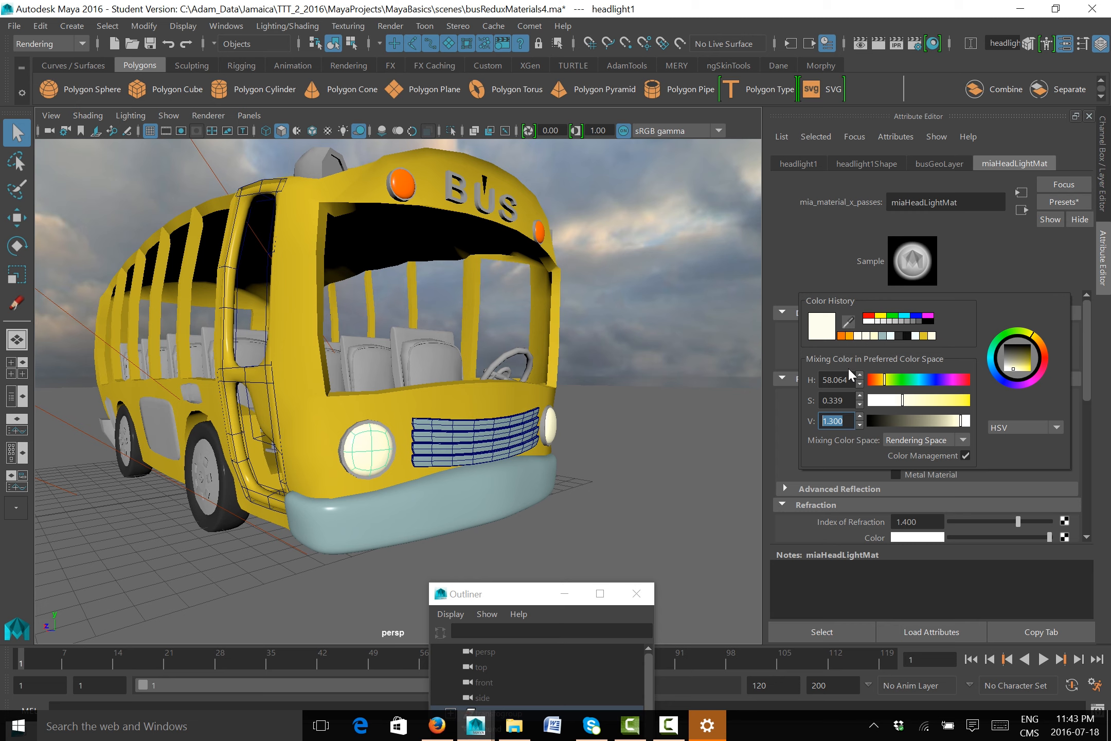
text(1)
key(Return)
drag(908, 404, 924, 404)
Examine the Indirect Illumination Options of miaHeadLightMat
drag(1089, 350, 1091, 414)
scroll(962, 419, down, 4)
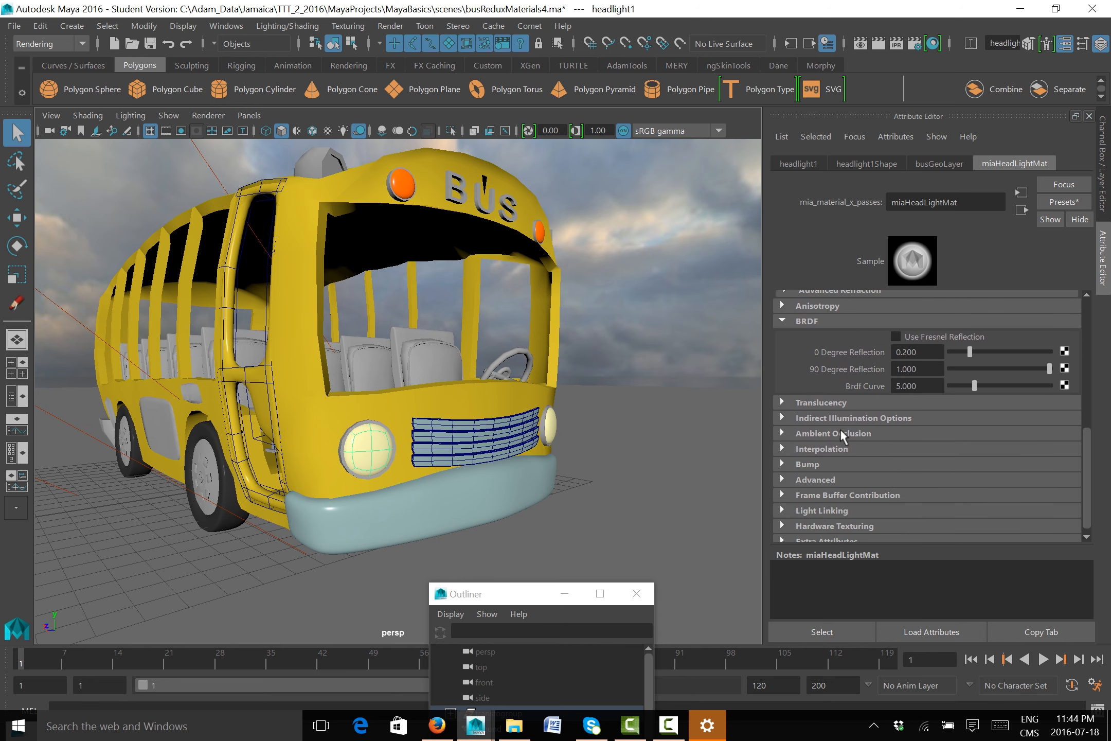
click(842, 418)
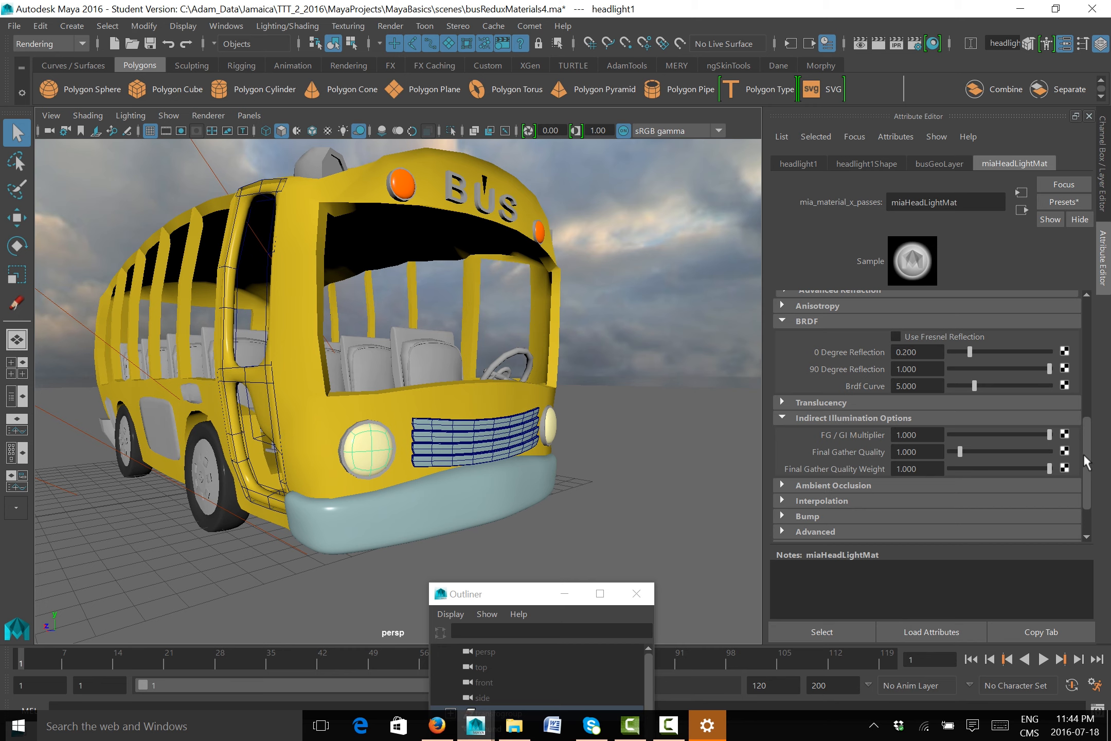
scroll(1085, 463, down, 3)
scroll(1085, 452, up, 4)
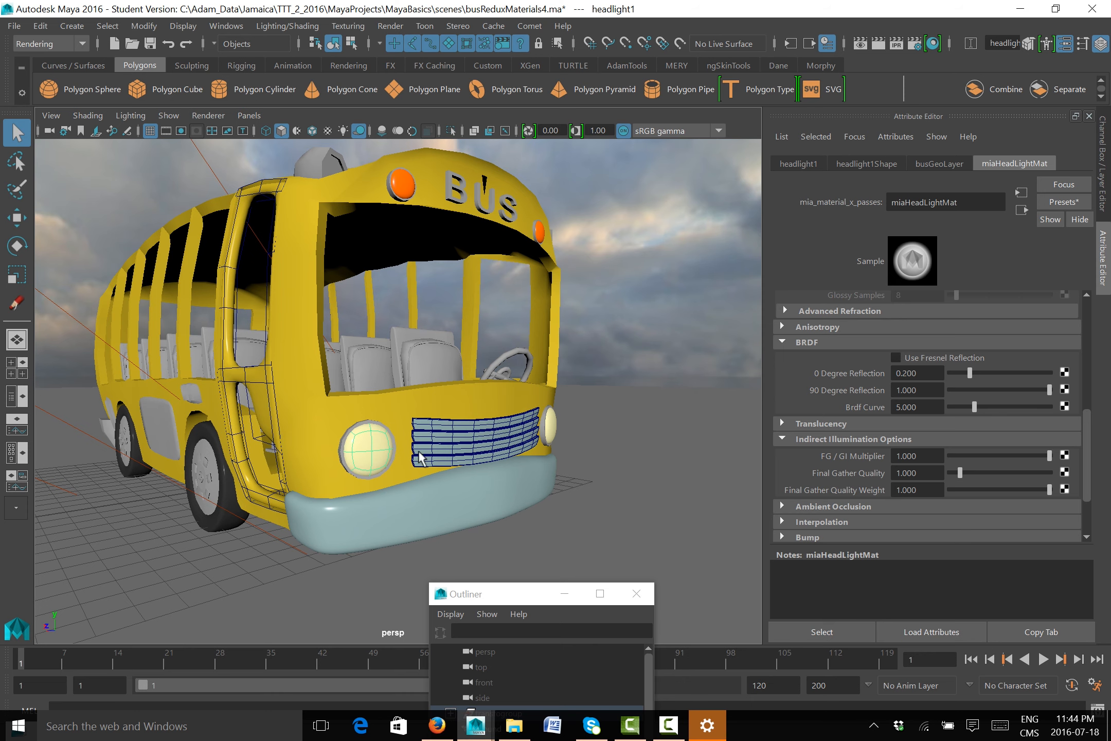
Save the scene under the new name busReduxMaterials5.ma and accept the student version notice
click(15, 26)
click(41, 102)
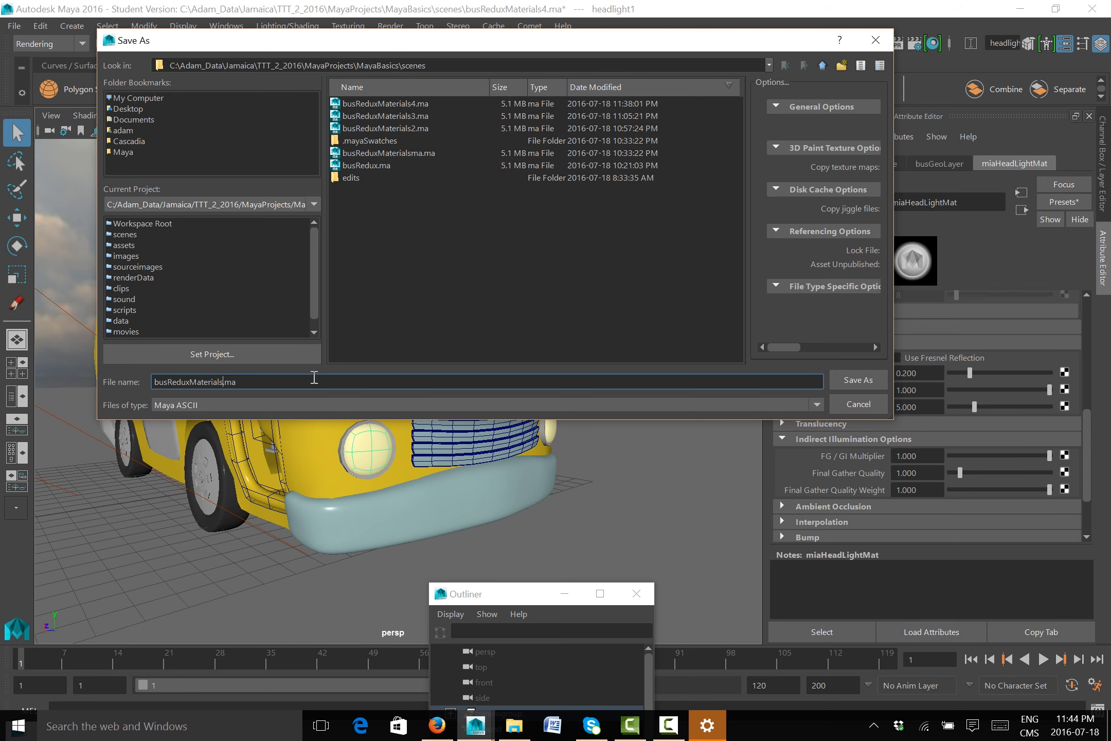
key(Return)
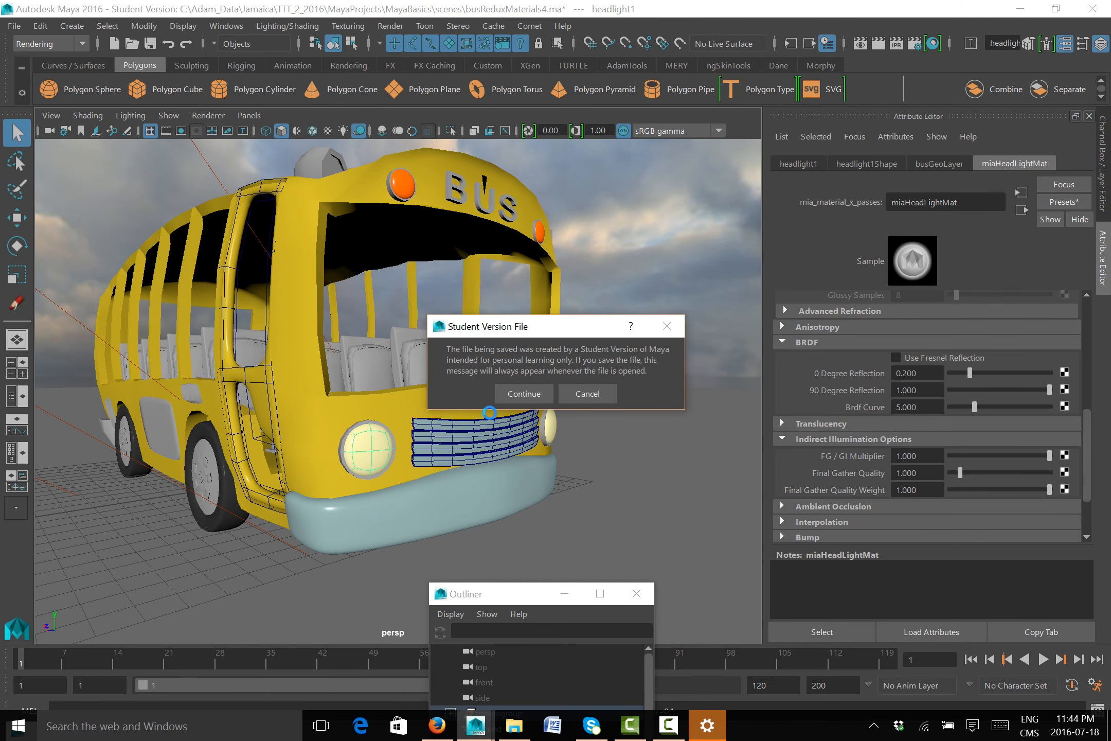
click(527, 397)
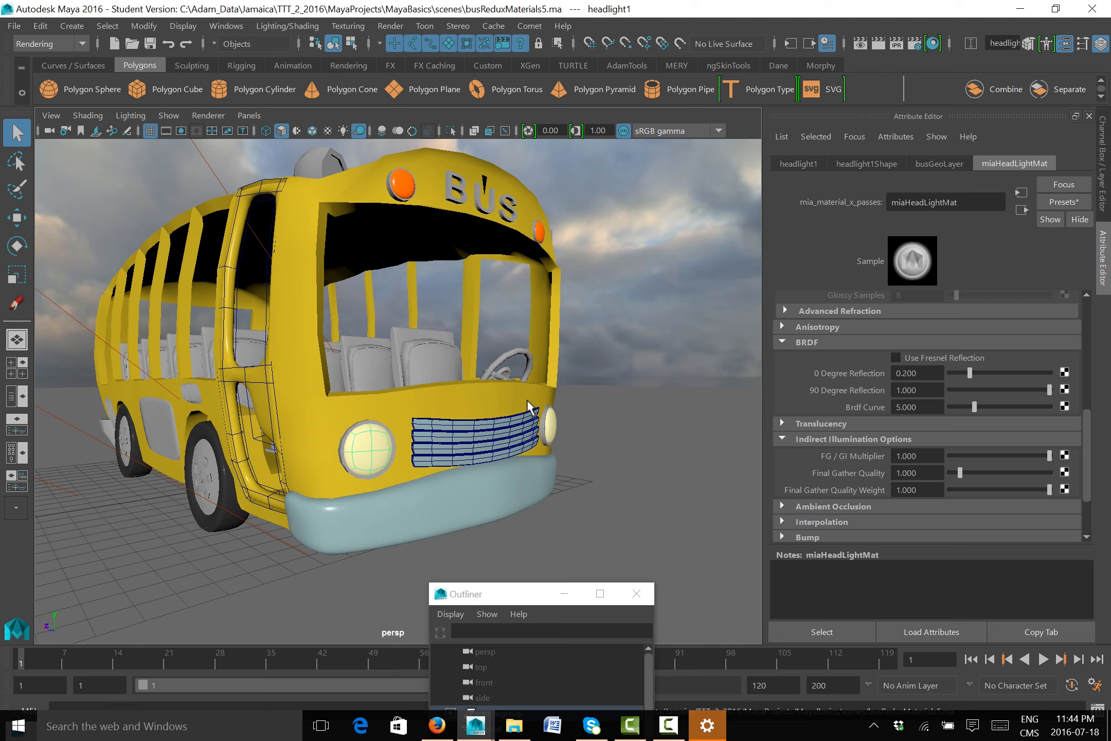